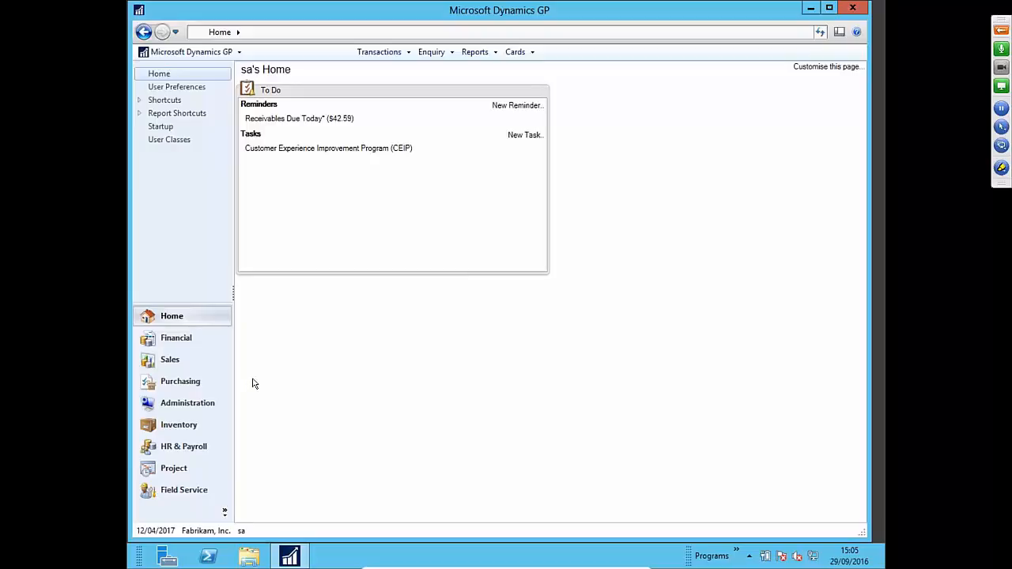
# - Open User Setup via Microsoft Dynamics GP > Tools > Setup > System > User
pyautogui.click(209, 56)
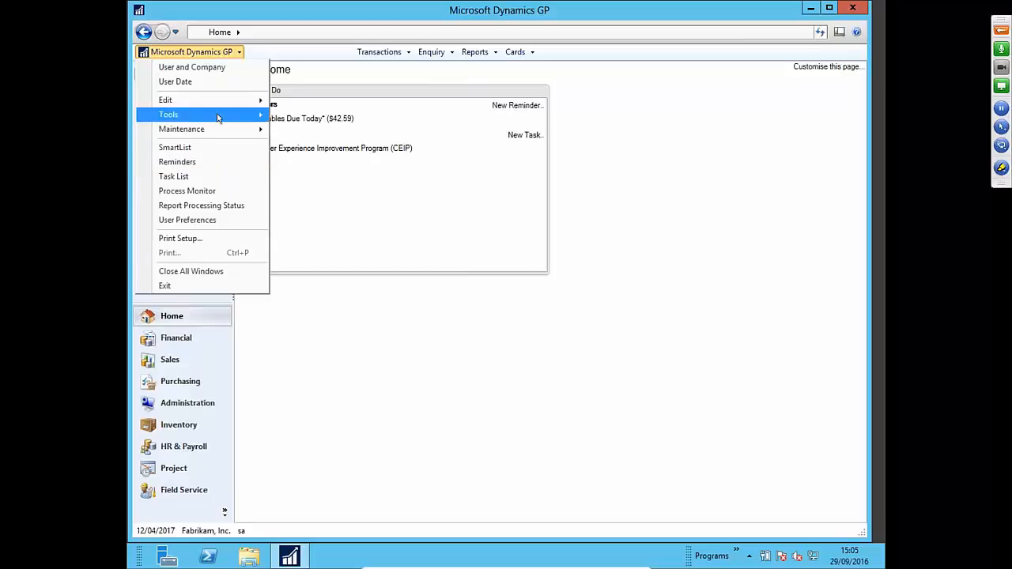
pyautogui.moveTo(217, 115)
pyautogui.moveTo(348, 116)
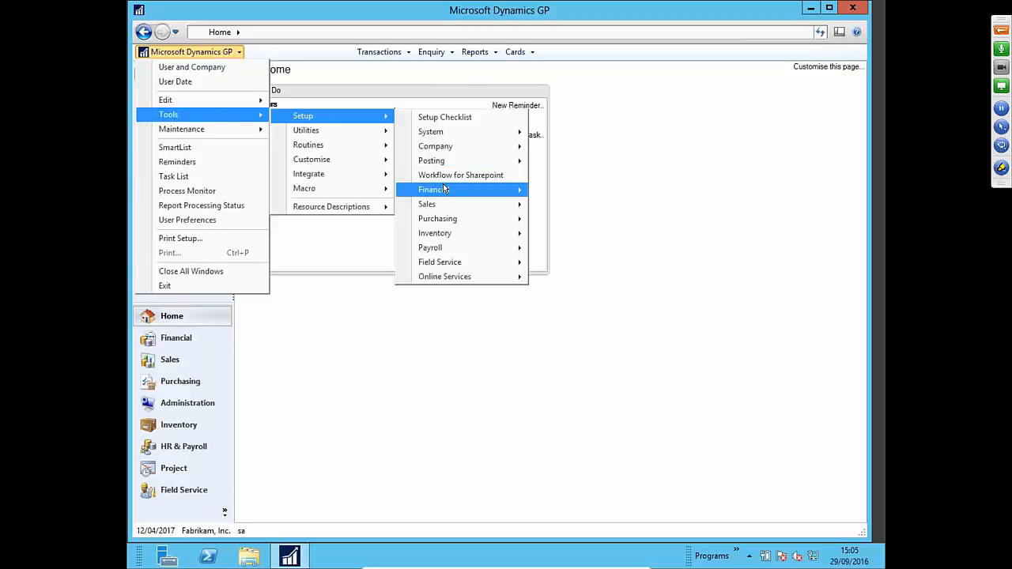
pyautogui.moveTo(455, 150)
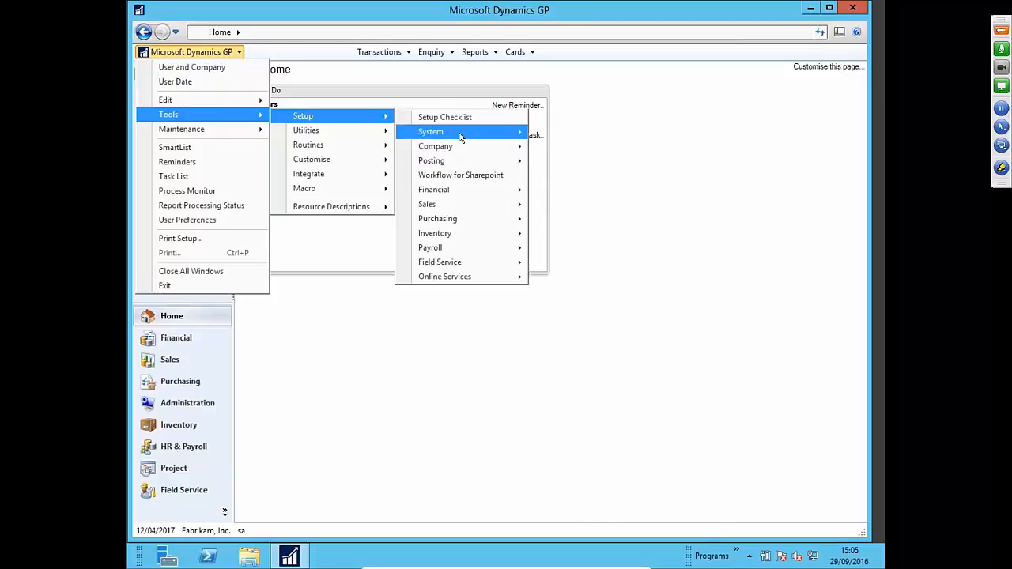
pyautogui.moveTo(443, 131)
pyautogui.click(736, 165)
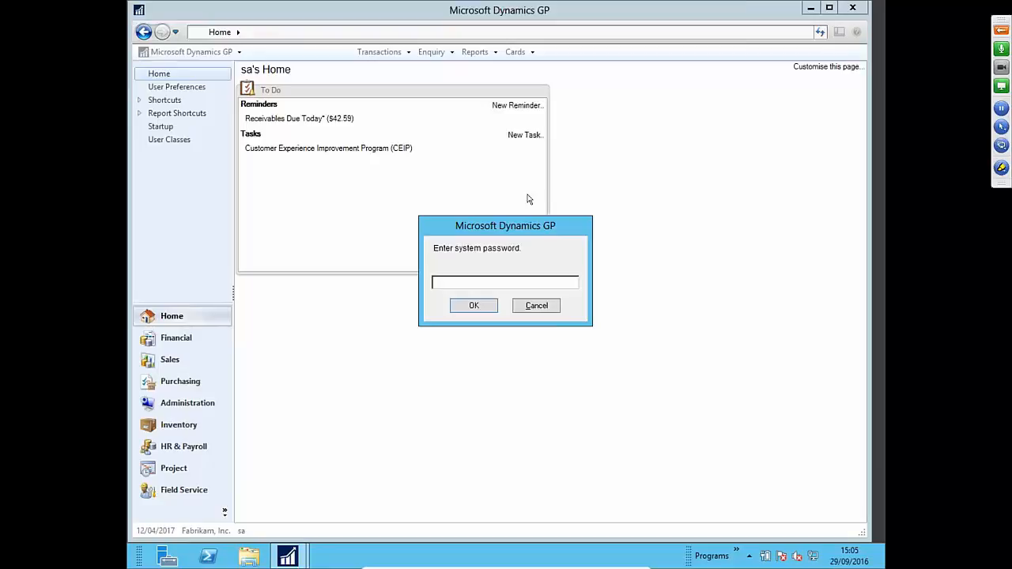
# - Enter the system password, re-entering it after the wrong-password message
pyautogui.write('•••••')
pyautogui.write('•••••')
pyautogui.click(475, 307)
pyautogui.write('••••••••••')
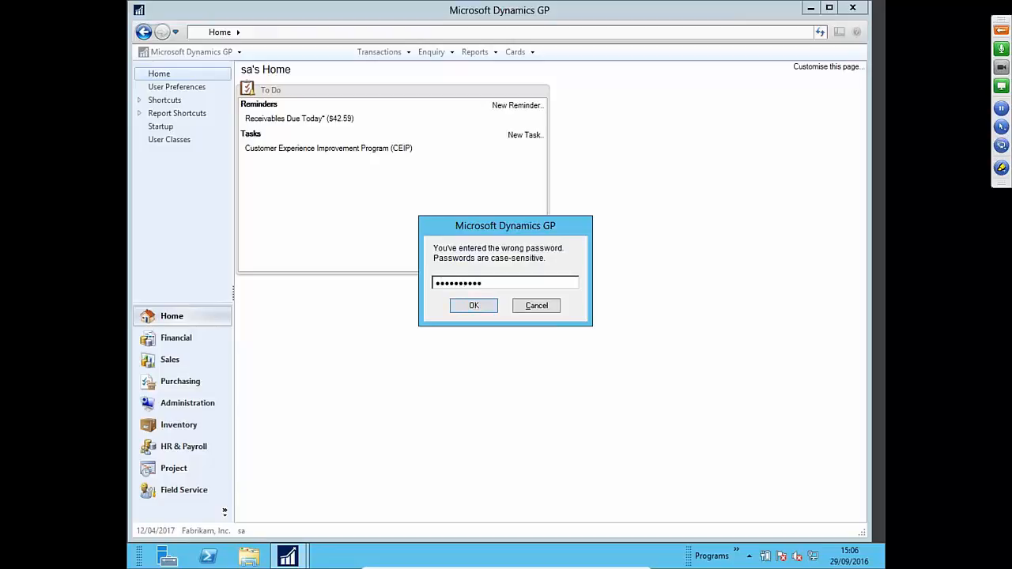
pyautogui.press('Return')
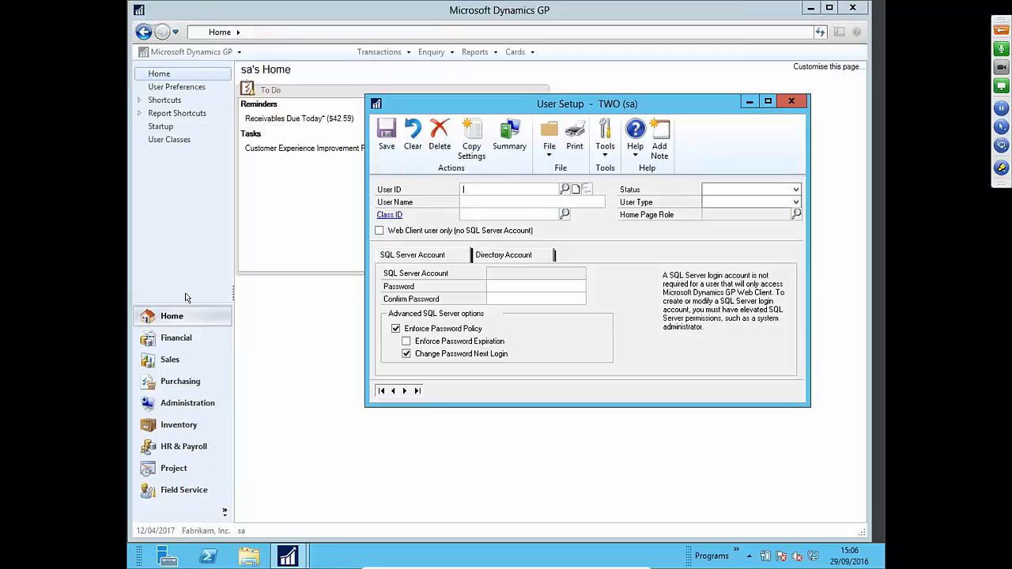
# - Close User Setup and reopen it from the Administration page under Setup > System > User
pyautogui.click(198, 405)
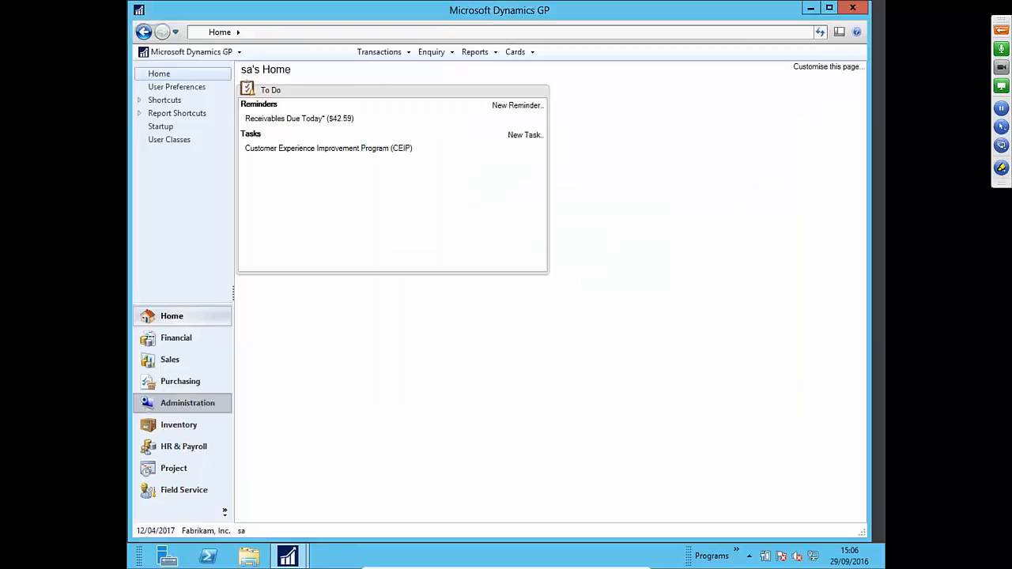
pyautogui.click(198, 408)
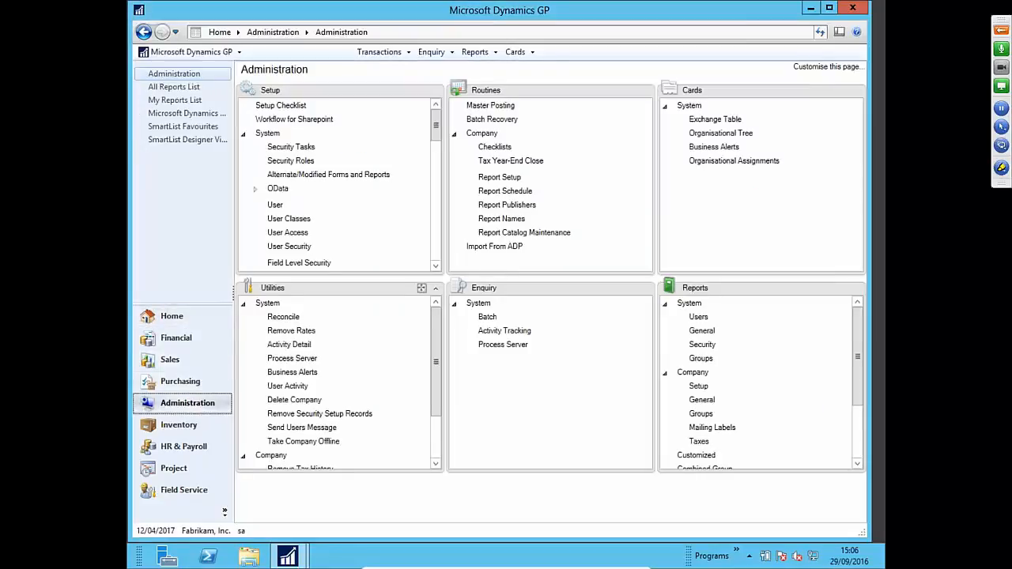
pyautogui.moveTo(435, 132)
pyautogui.mouseDown()
pyautogui.moveTo(435, 145)
pyautogui.moveTo(435, 135)
pyautogui.mouseUp()
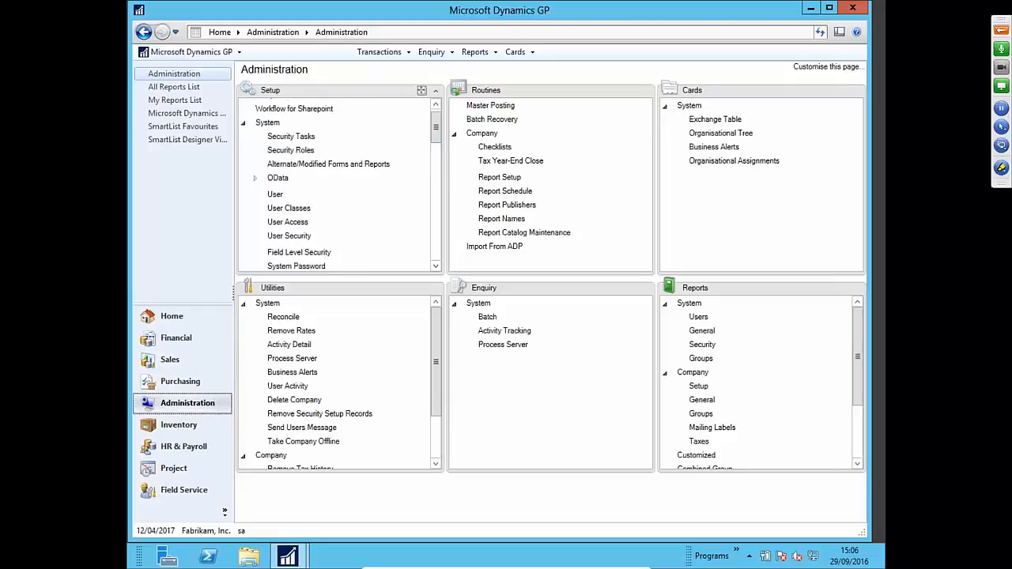
pyautogui.click(274, 195)
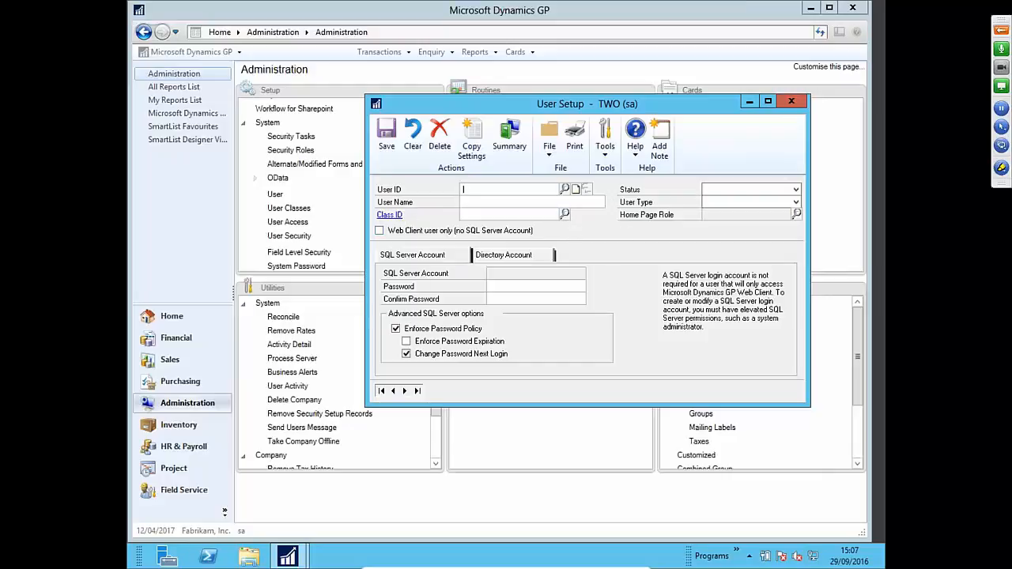
# - Set the new user's Status to Active, leaving User Type unchosen, and visit the password fields
pyautogui.click(740, 190)
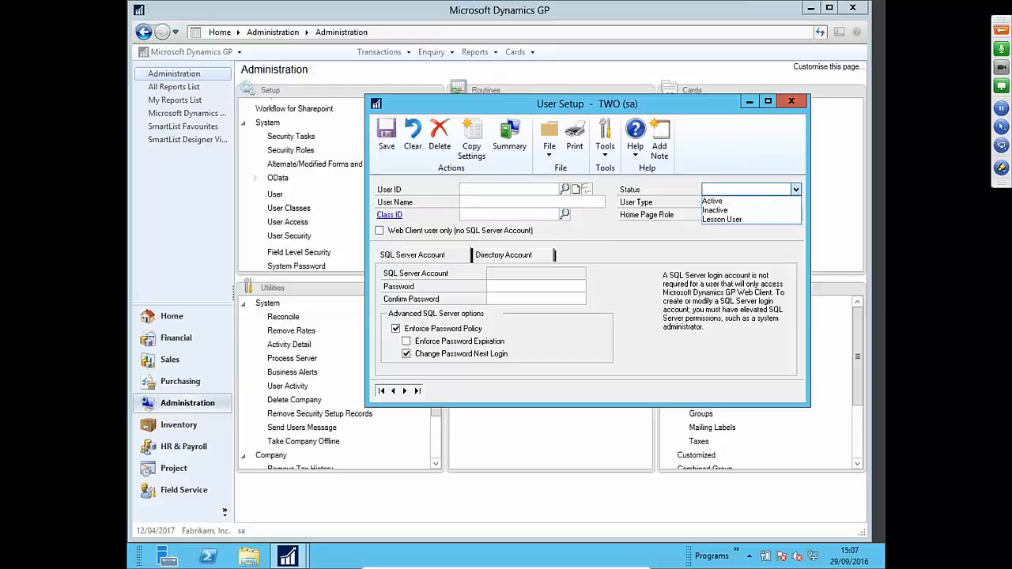
pyautogui.click(761, 200)
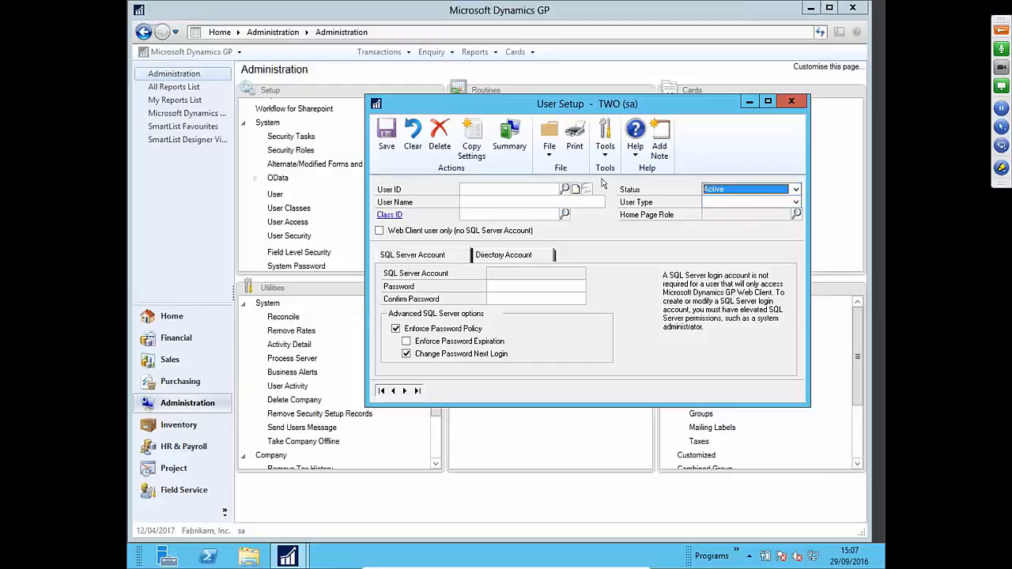
pyautogui.click(757, 205)
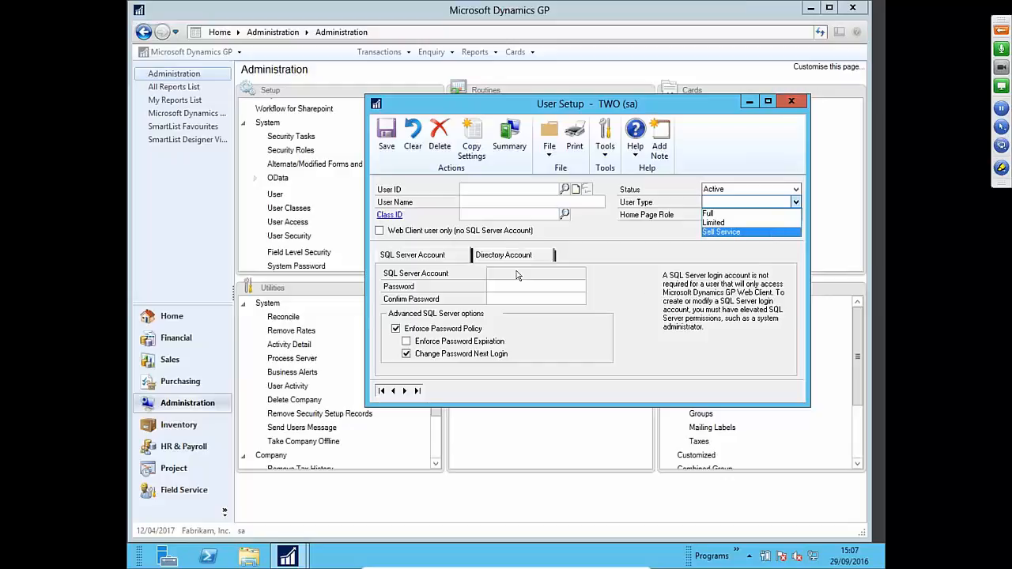
pyautogui.click(587, 277)
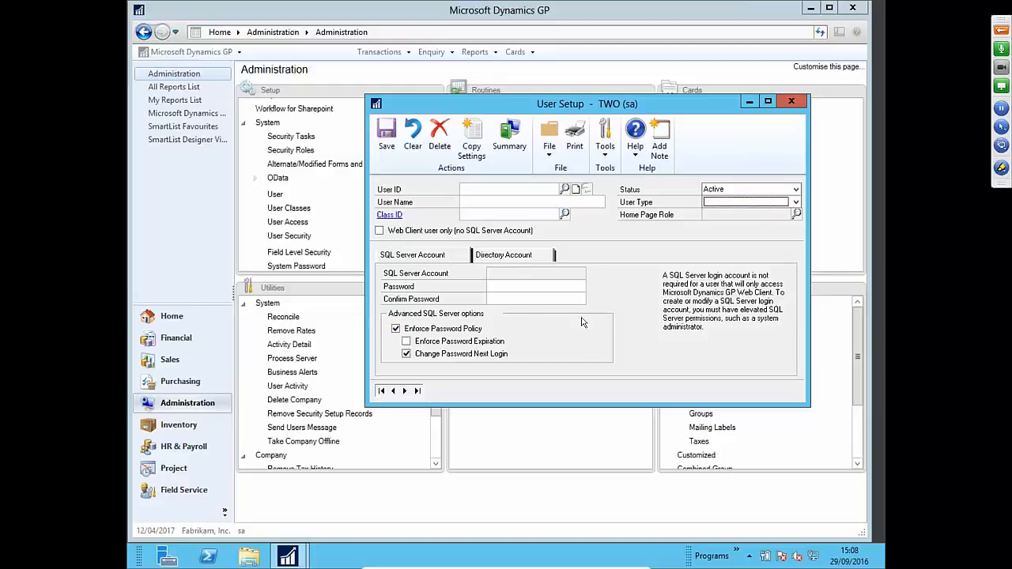
pyautogui.click(541, 287)
pyautogui.click(551, 295)
pyautogui.click(492, 256)
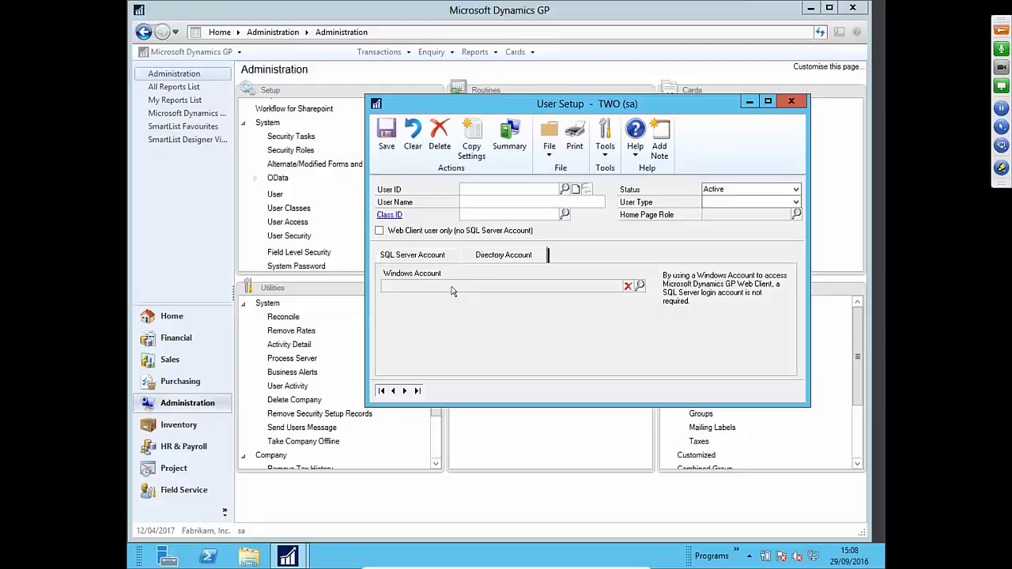
pyautogui.click(417, 256)
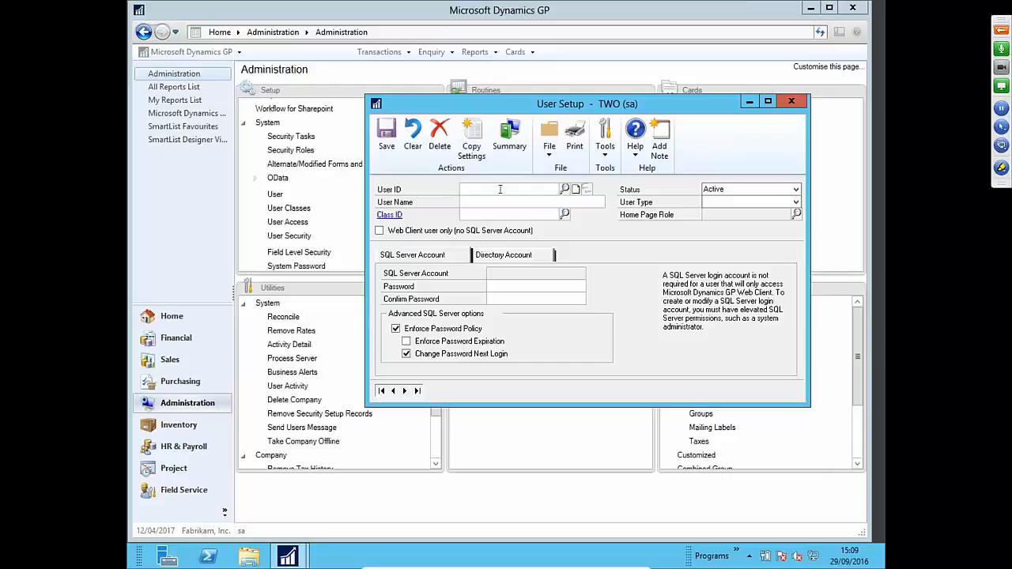
# - Enter the new user ID after browsing and closing the existing user list
pyautogui.click(565, 191)
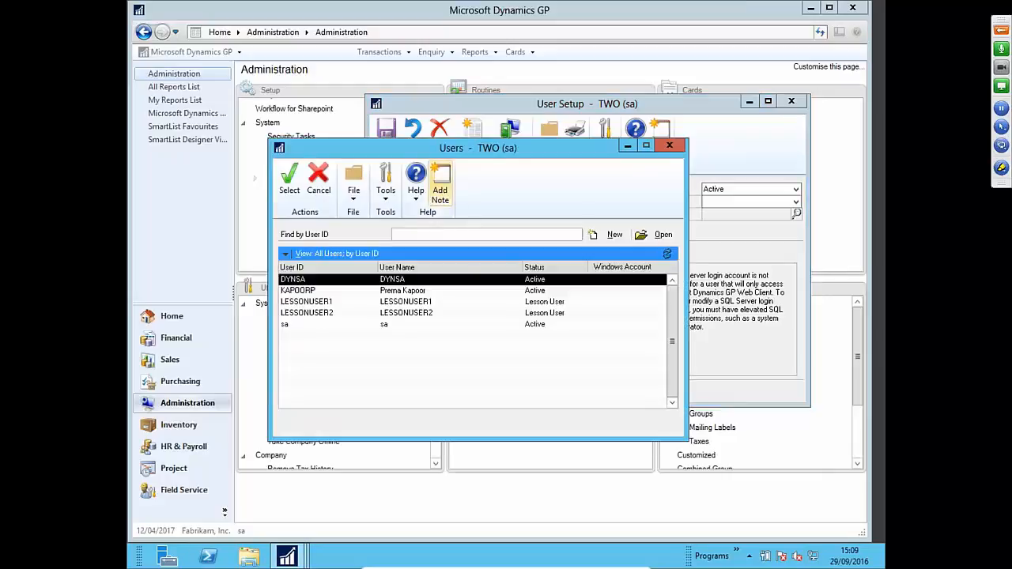
pyautogui.click(499, 292)
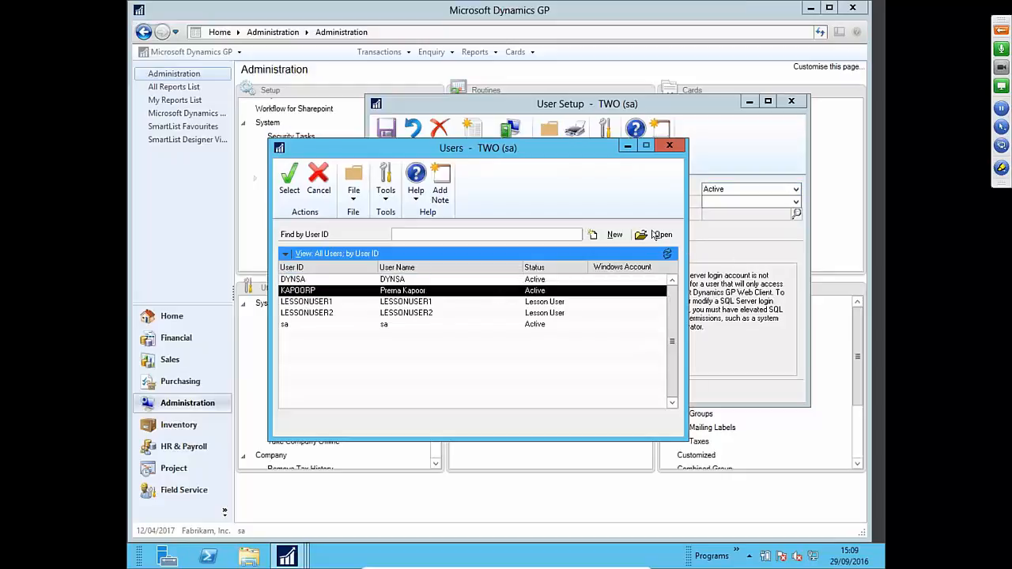
pyautogui.click(671, 148)
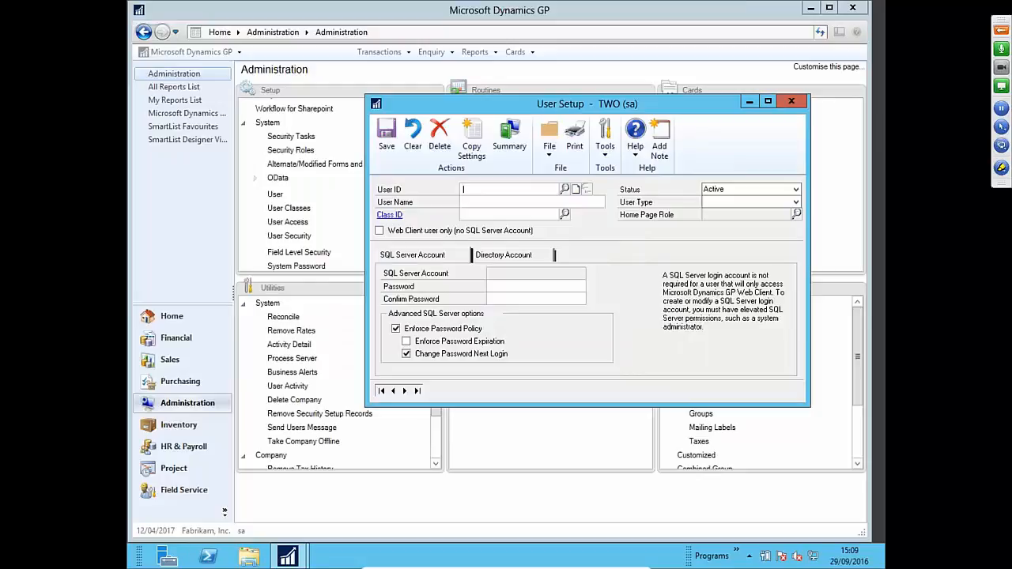
pyautogui.write('BLOGGJ')
pyautogui.press('BackSpace')
pyautogui.write('SJ')
pyautogui.press('Tab')
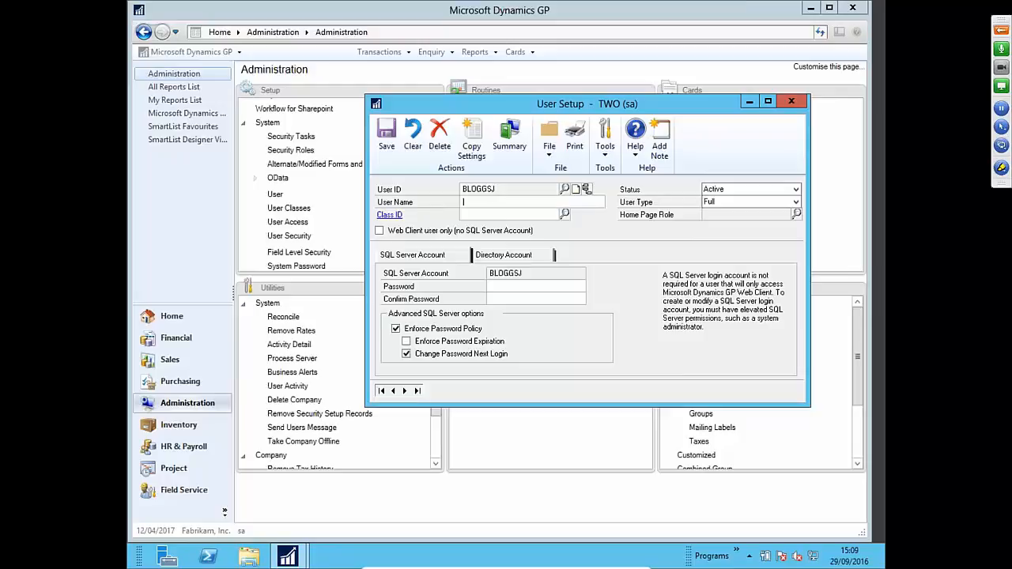
# - Fill in the user's full name and the account password
pyautogui.write('Joe')
pyautogui.press('BackSpace')
pyautogui.press('BackSpace')
pyautogui.write('E')
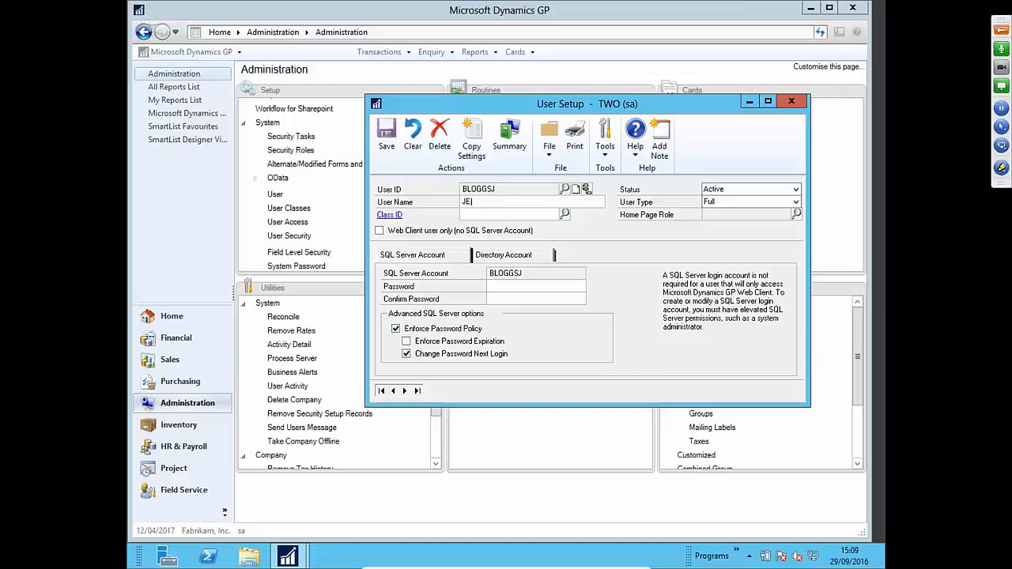
pyautogui.press('BackSpace')
pyautogui.write('OE BLOGGS')
pyautogui.click(517, 286)
pyautogui.write('**********')
pyautogui.press('Tab')
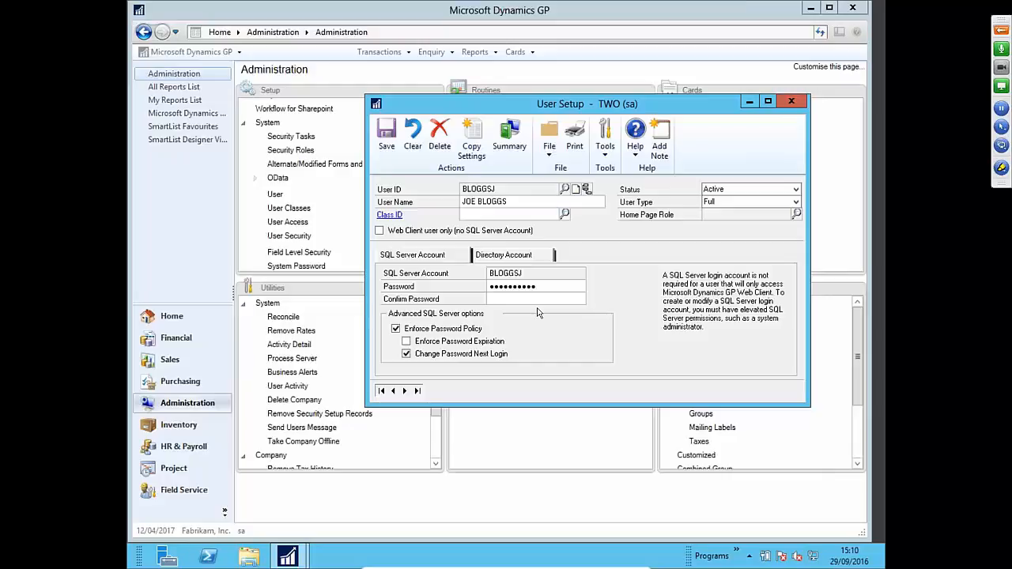
pyautogui.write('**********')
# - Save the new user and reopen its record from the user lookup
pyautogui.click(386, 147)
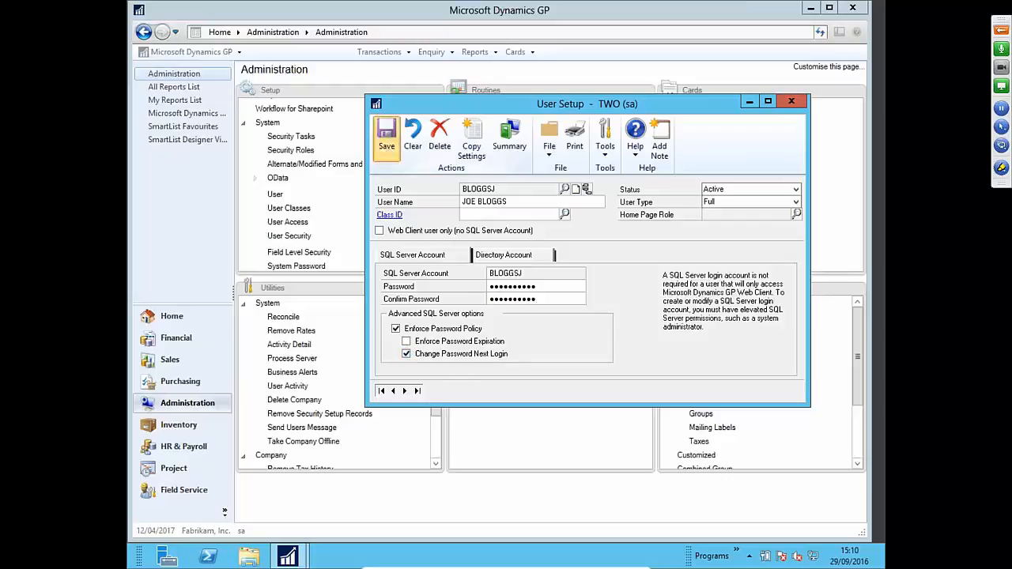
pyautogui.click(565, 192)
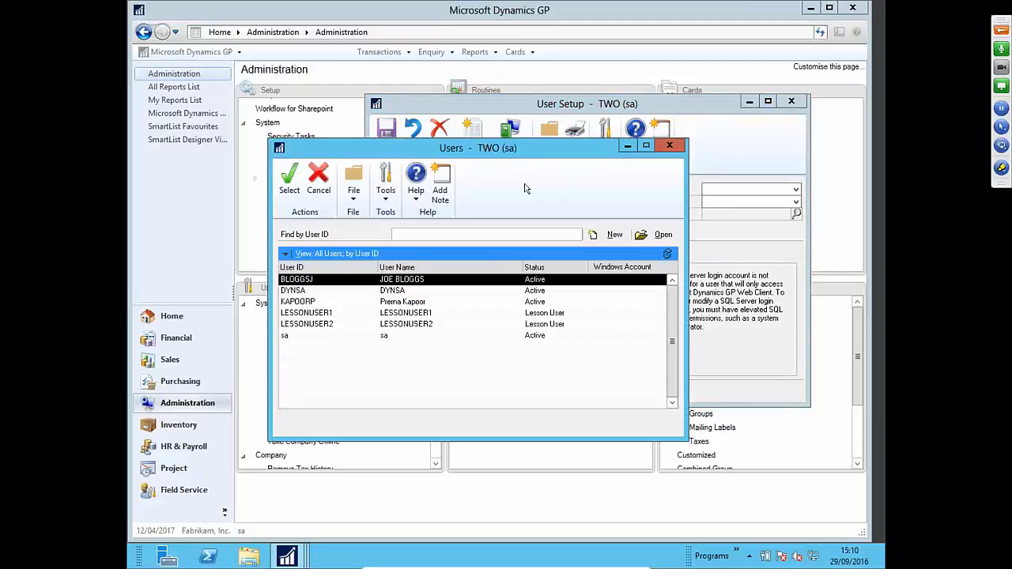
pyautogui.doubleClick(411, 283)
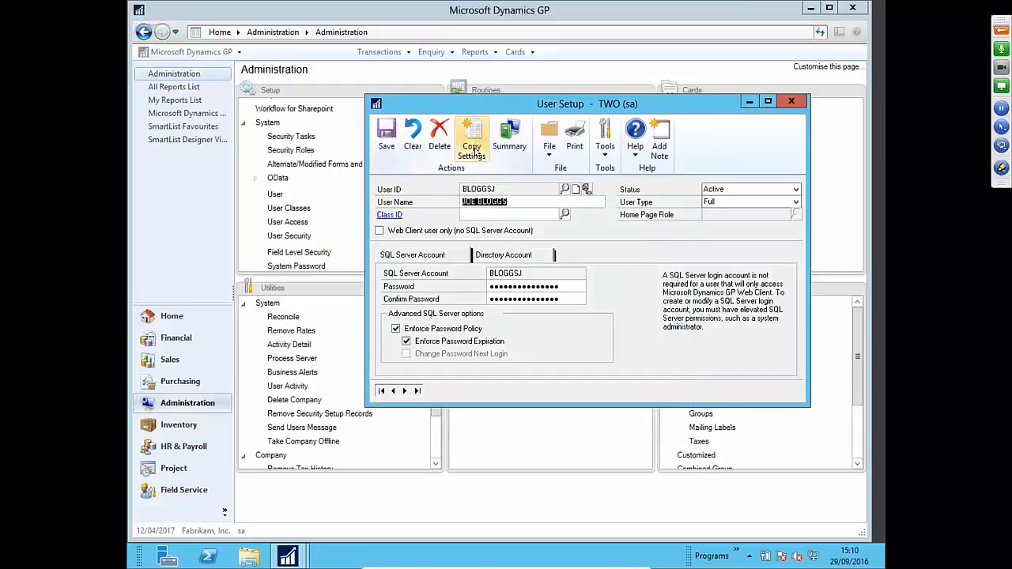
# - Copy an existing user's security settings to the new user
pyautogui.click(472, 147)
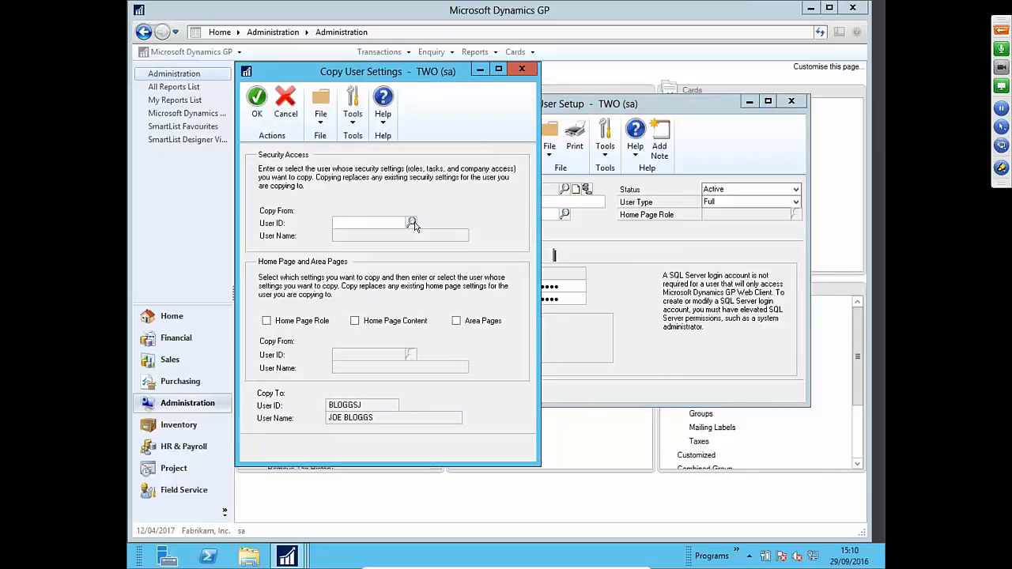
pyautogui.click(411, 224)
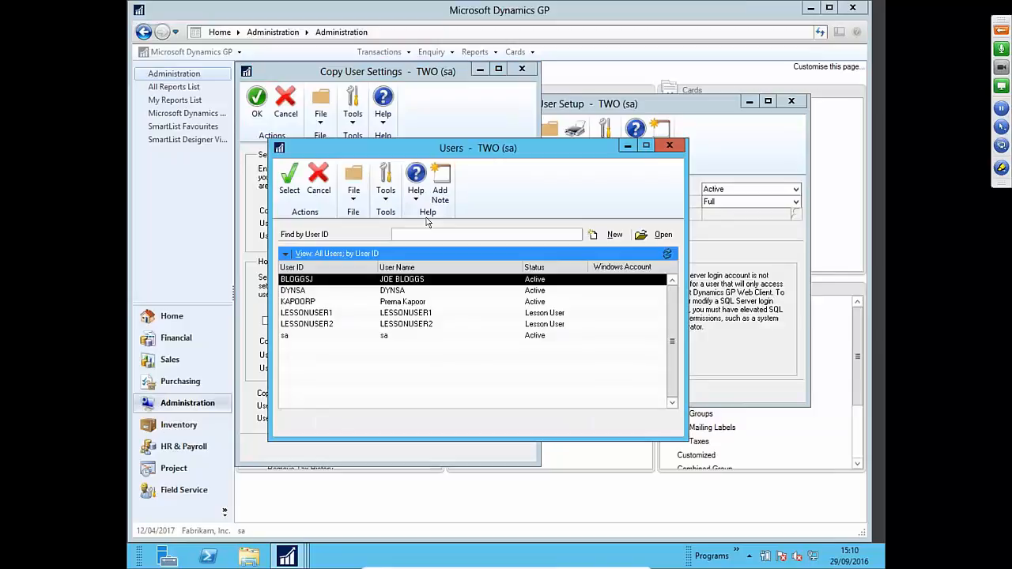
pyautogui.click(412, 303)
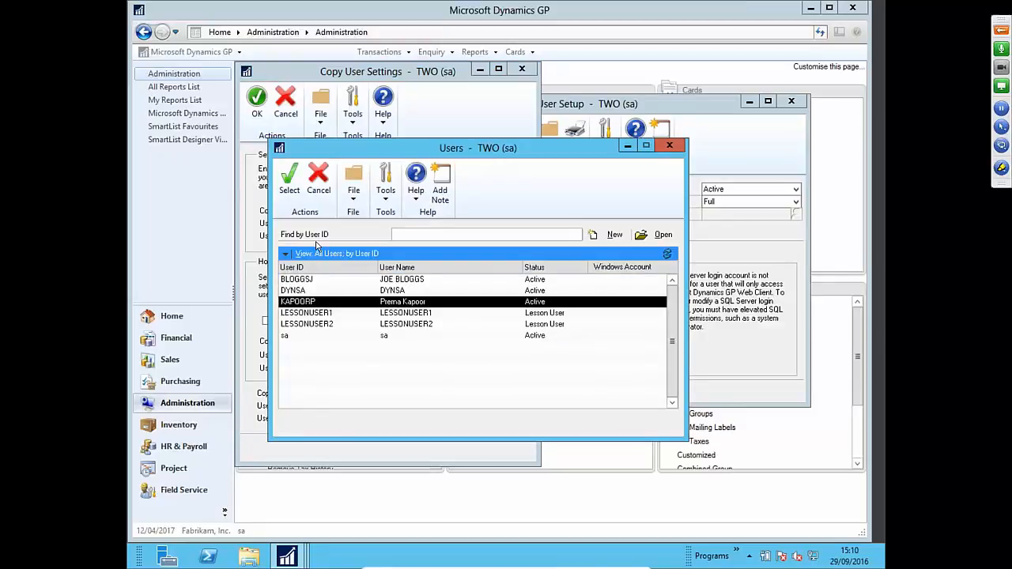
pyautogui.click(289, 190)
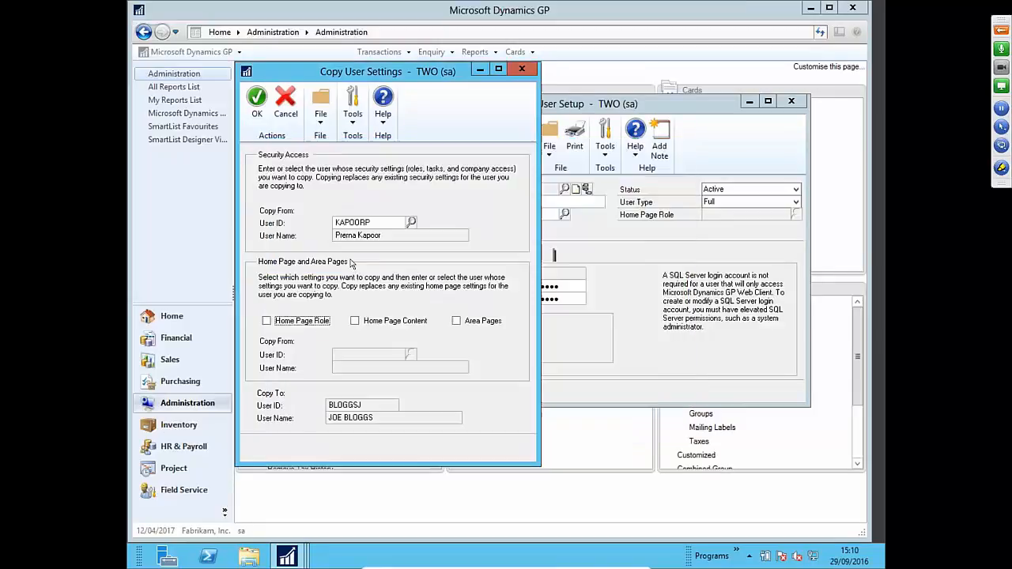
pyautogui.click(259, 106)
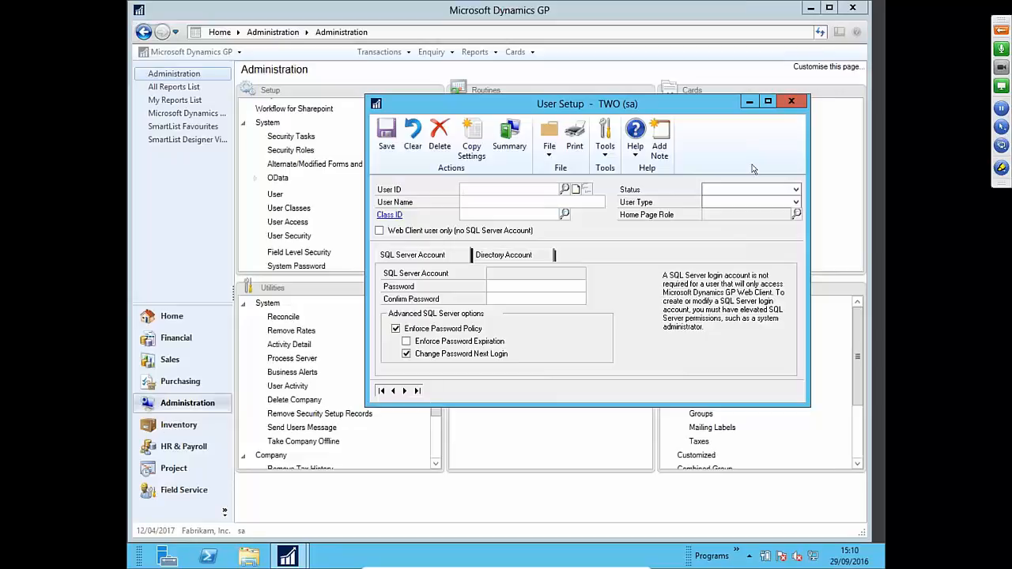
# - Close User Setup and open User Access with the system password
pyautogui.click(791, 104)
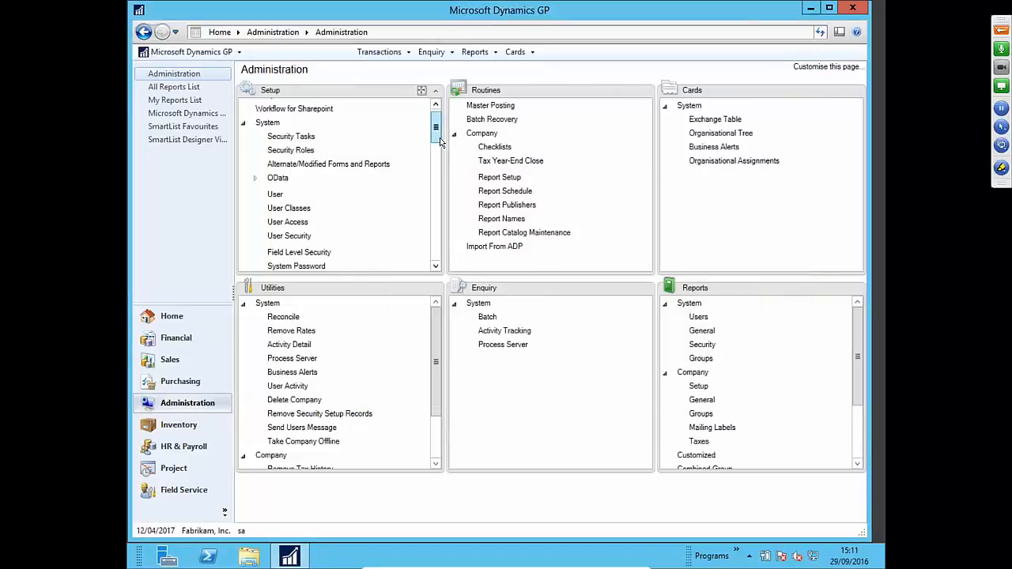
pyautogui.scroll(-2, 440, 138)
pyautogui.scroll(-3, 440, 151)
pyautogui.scroll(4, 440, 151)
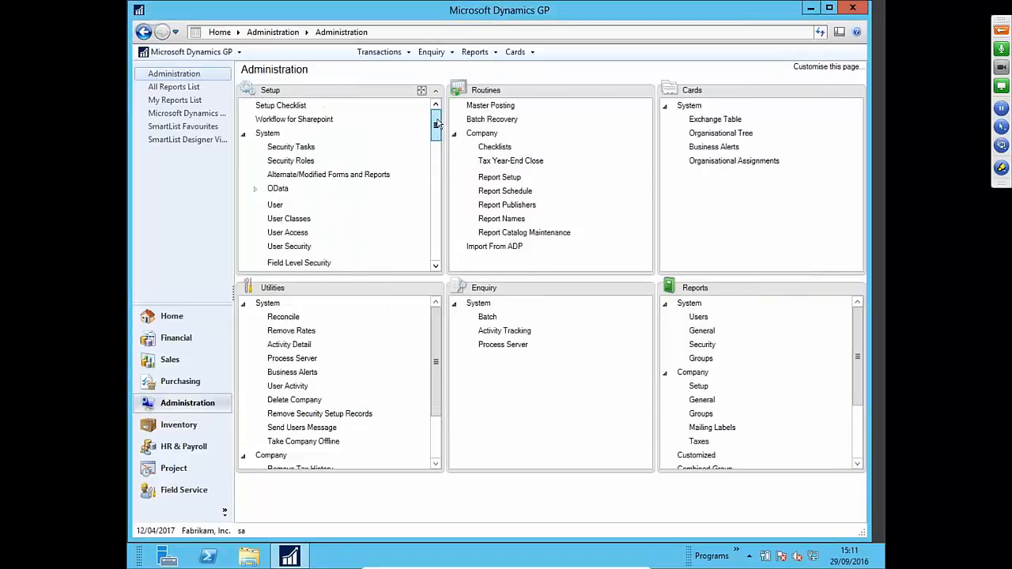
pyautogui.click(292, 237)
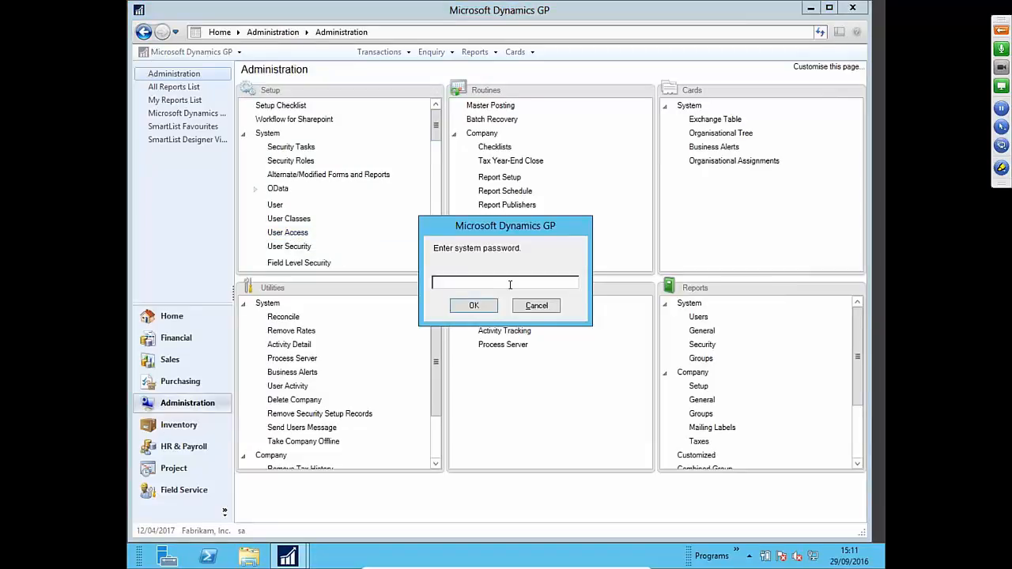
pyautogui.write('••••••••••')
pyautogui.press('Return')
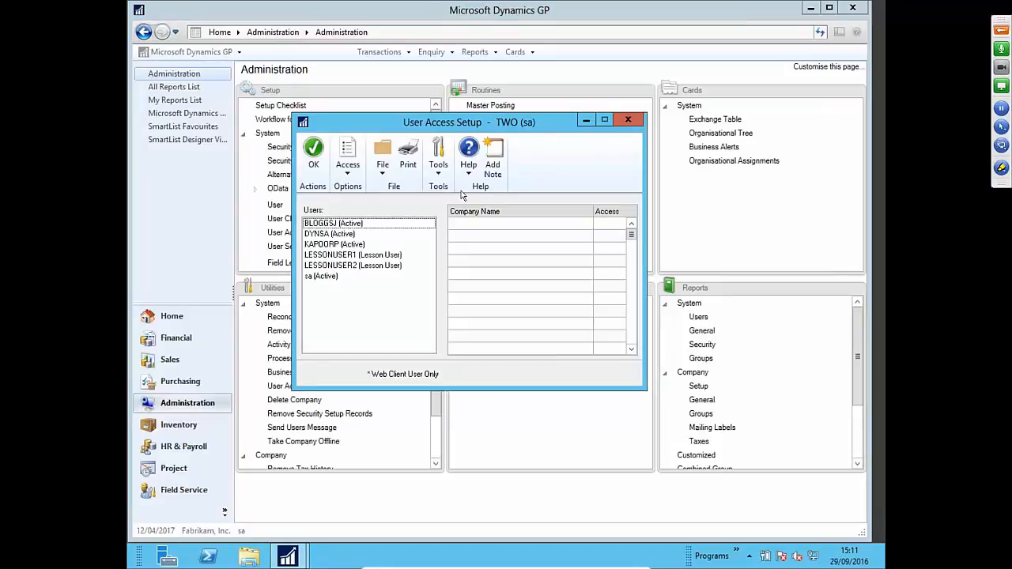
# - Review each user's company access, including LESSONUSER1, then accept and close User Access
pyautogui.click(404, 224)
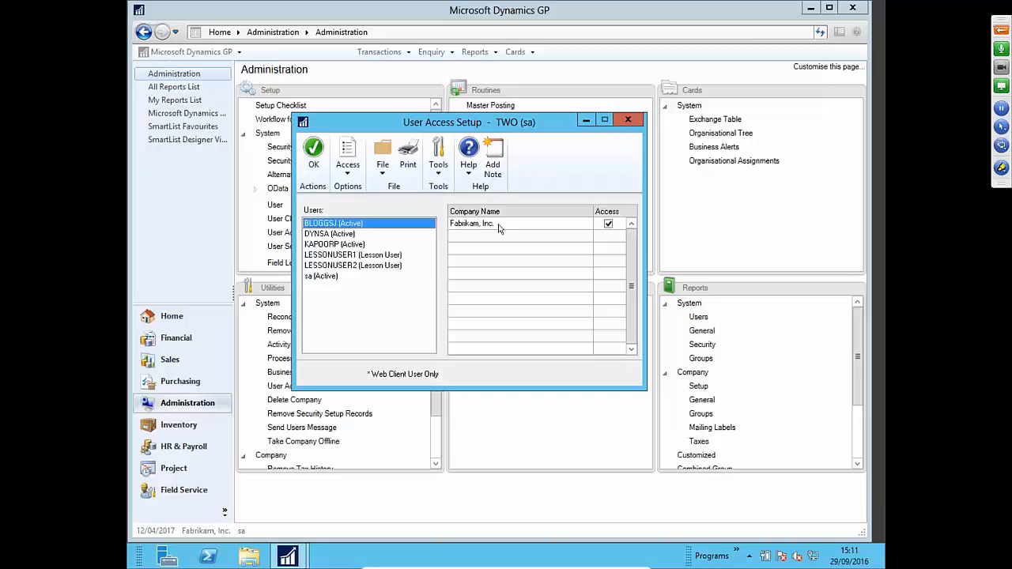
pyautogui.click(373, 245)
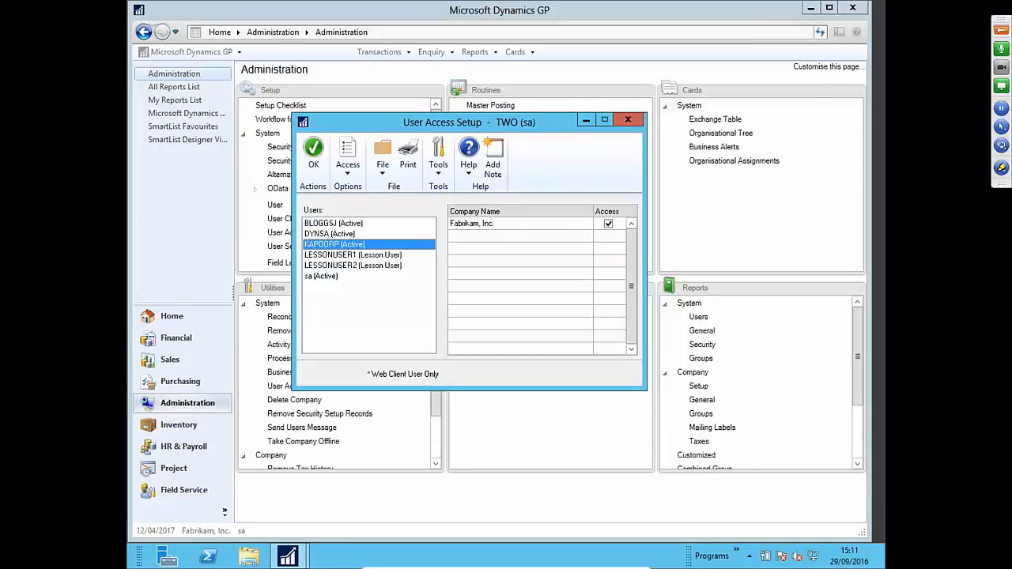
pyautogui.click(363, 225)
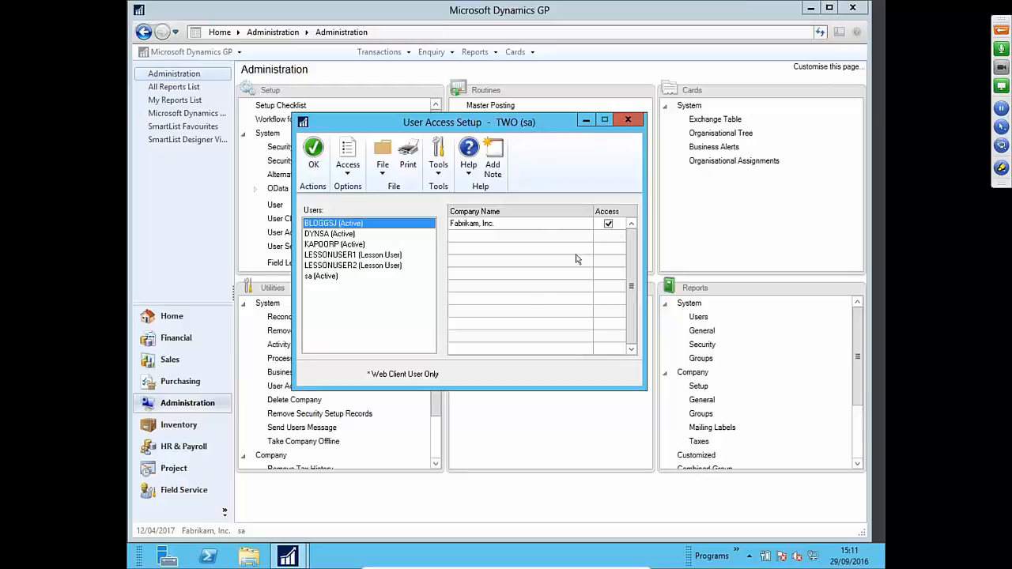
pyautogui.click(366, 256)
pyautogui.click(506, 319)
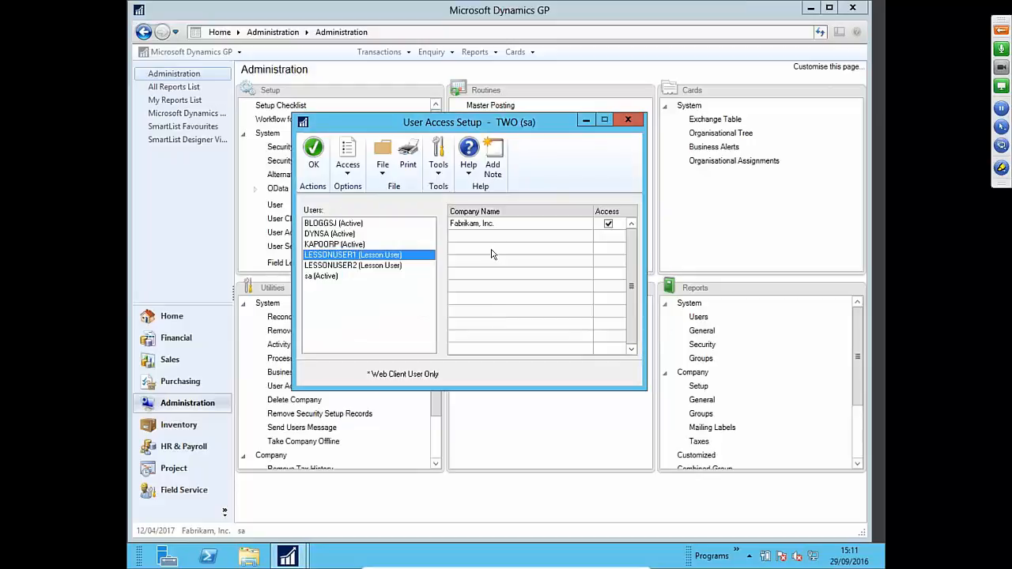
pyautogui.click(390, 225)
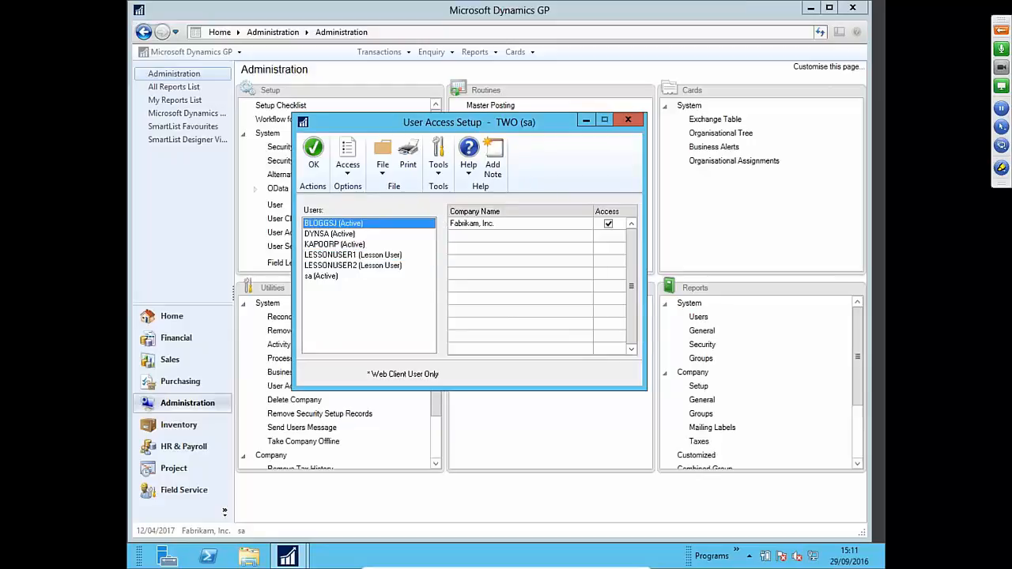
pyautogui.click(313, 166)
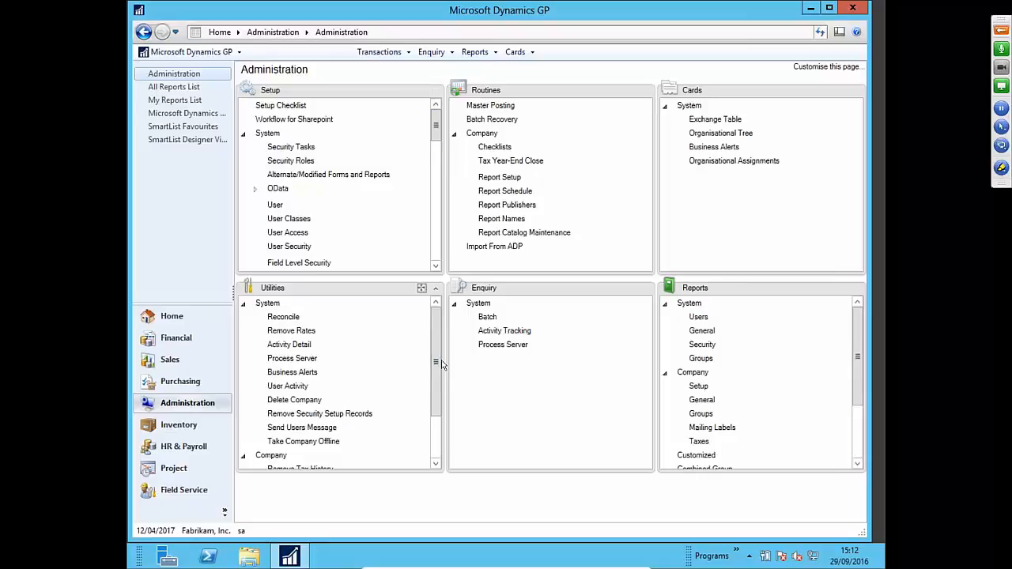
pyautogui.scroll(-1, 436, 364)
pyautogui.click(314, 408)
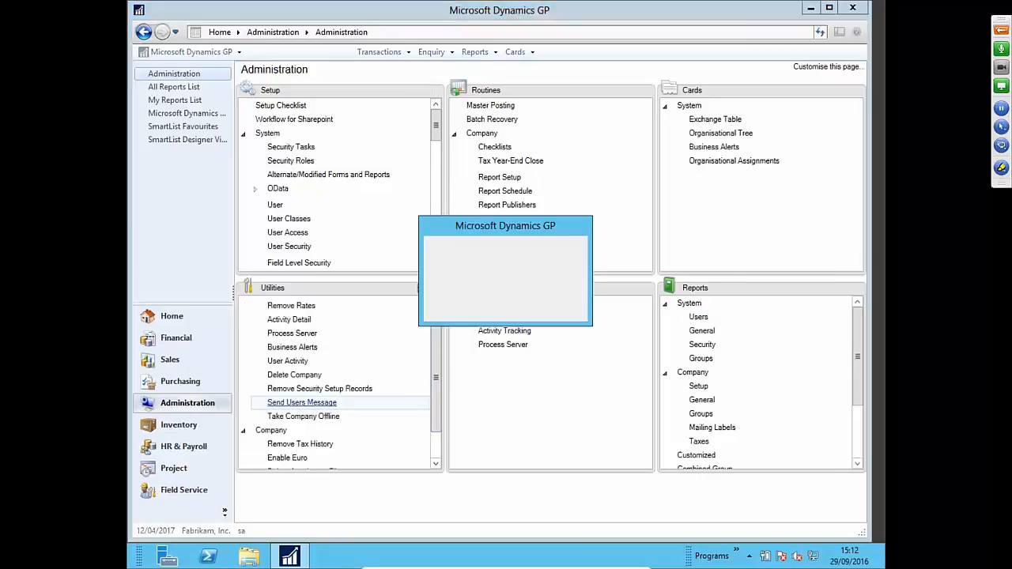
pyautogui.write('**********')
pyautogui.press('Return')
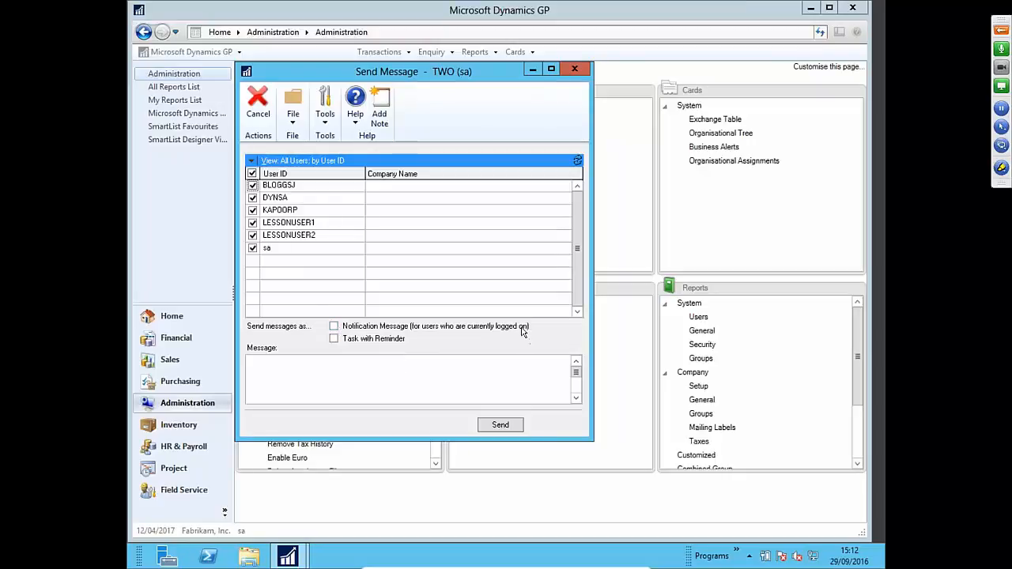
pyautogui.click(335, 326)
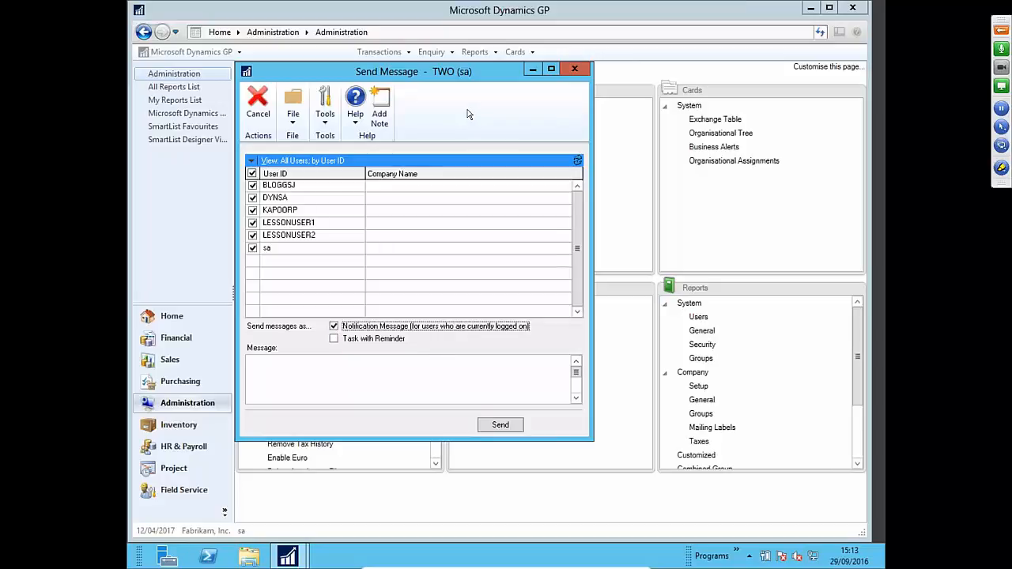
pyautogui.click(575, 69)
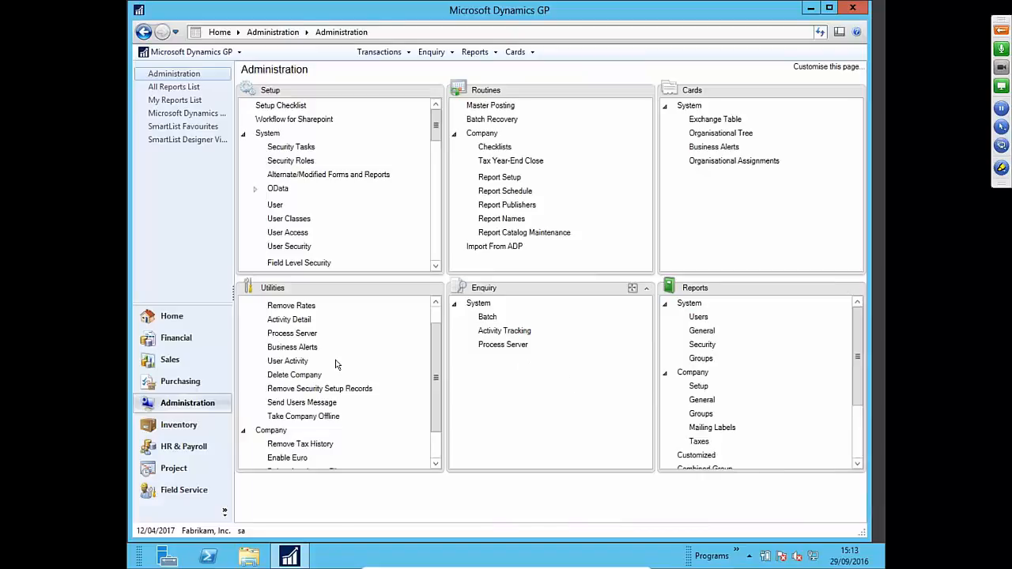
pyautogui.click(298, 364)
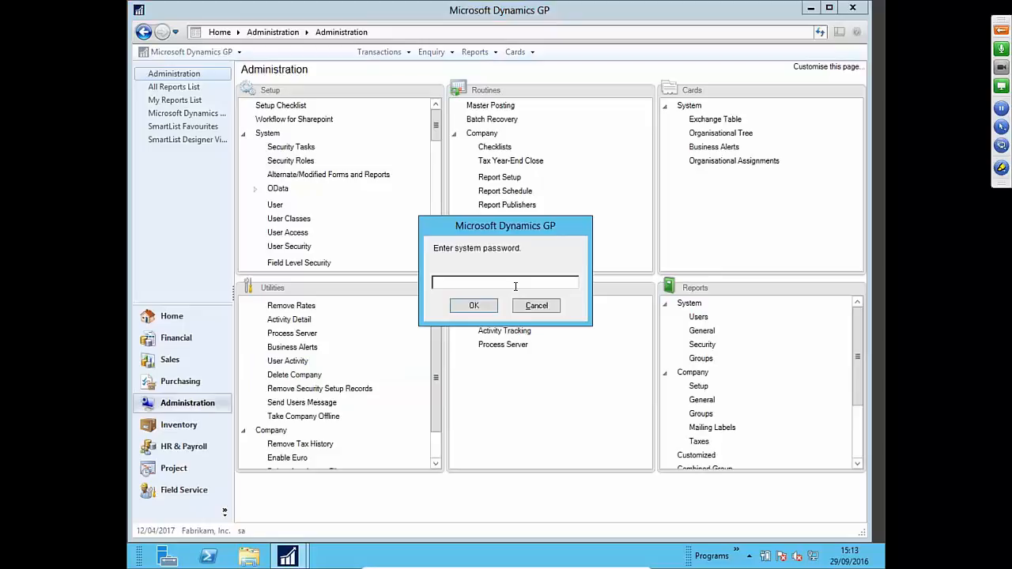
pyautogui.write('********')
pyautogui.press('Return')
pyautogui.press('BackSpace')
pyautogui.write('**********')
pyautogui.press('Return')
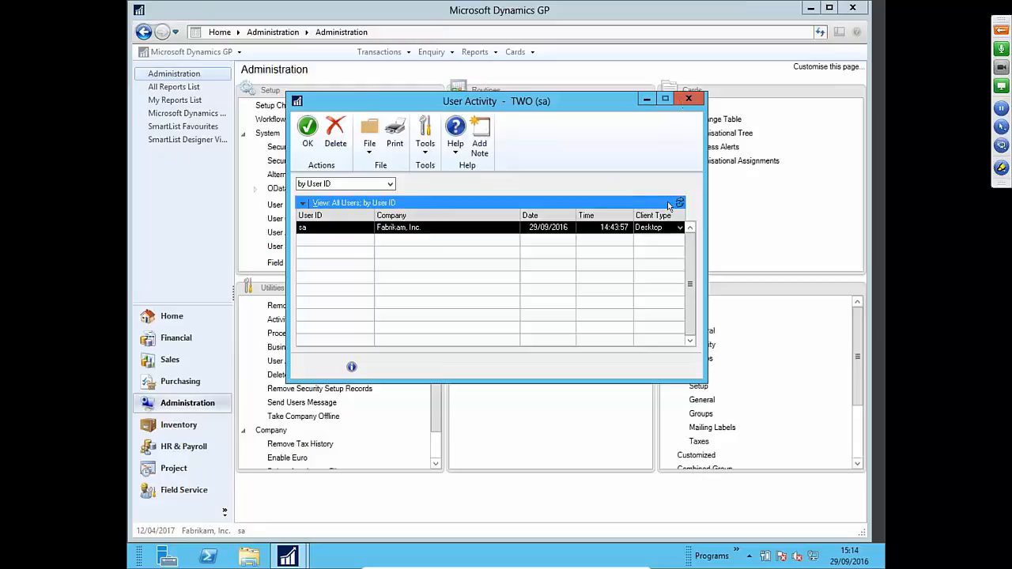
pyautogui.click(690, 99)
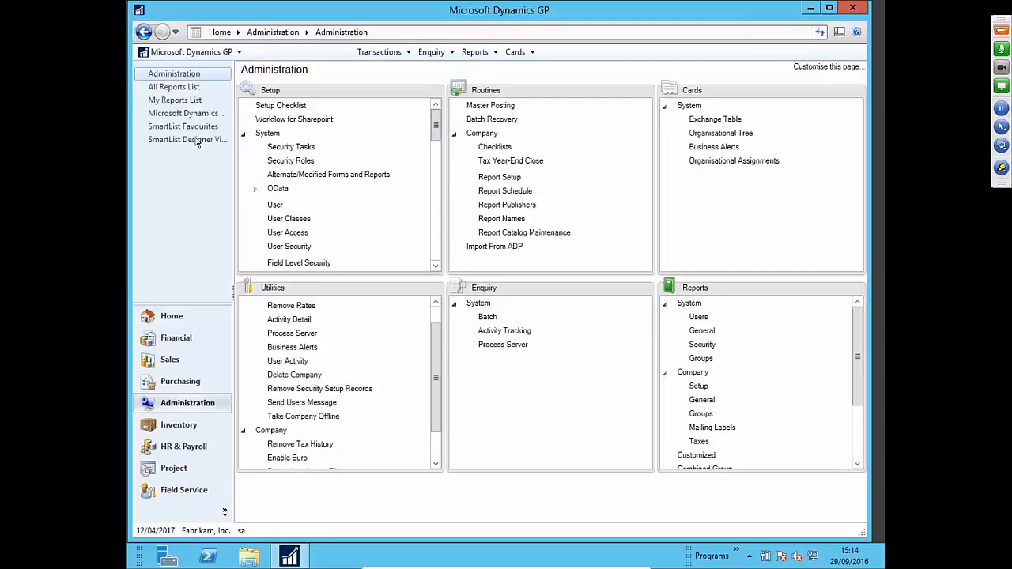
pyautogui.click(218, 54)
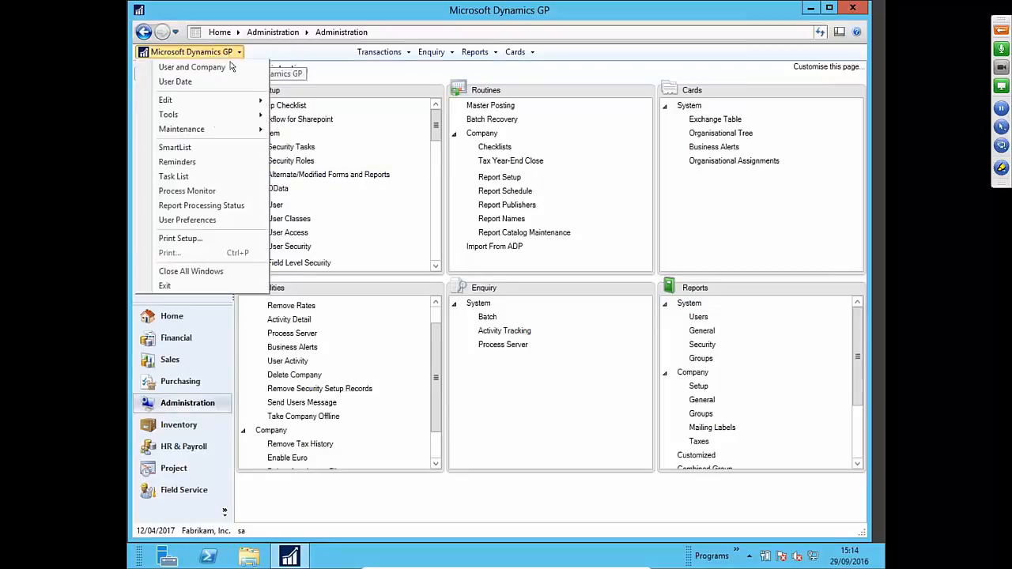
pyautogui.click(226, 220)
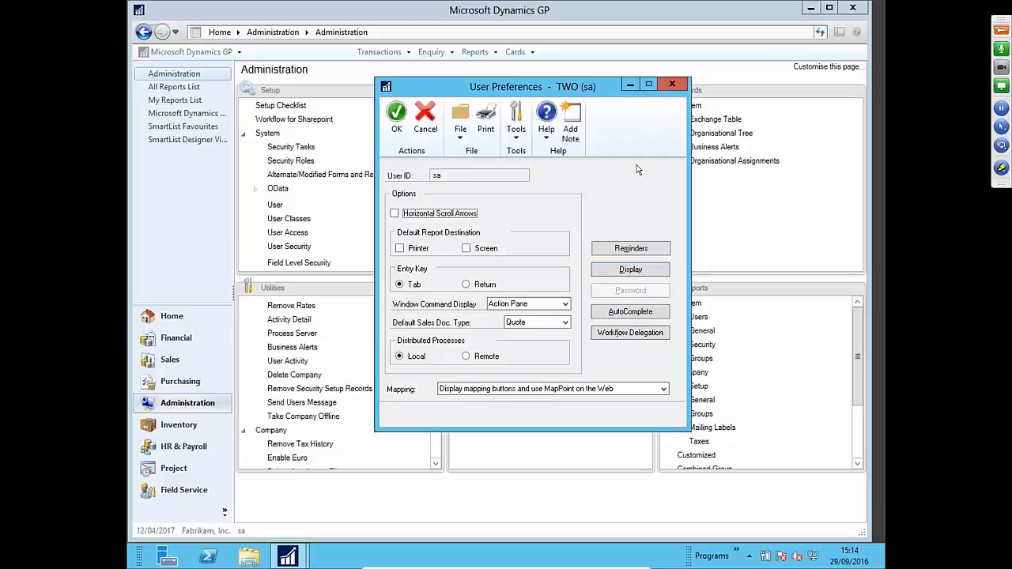
pyautogui.click(669, 85)
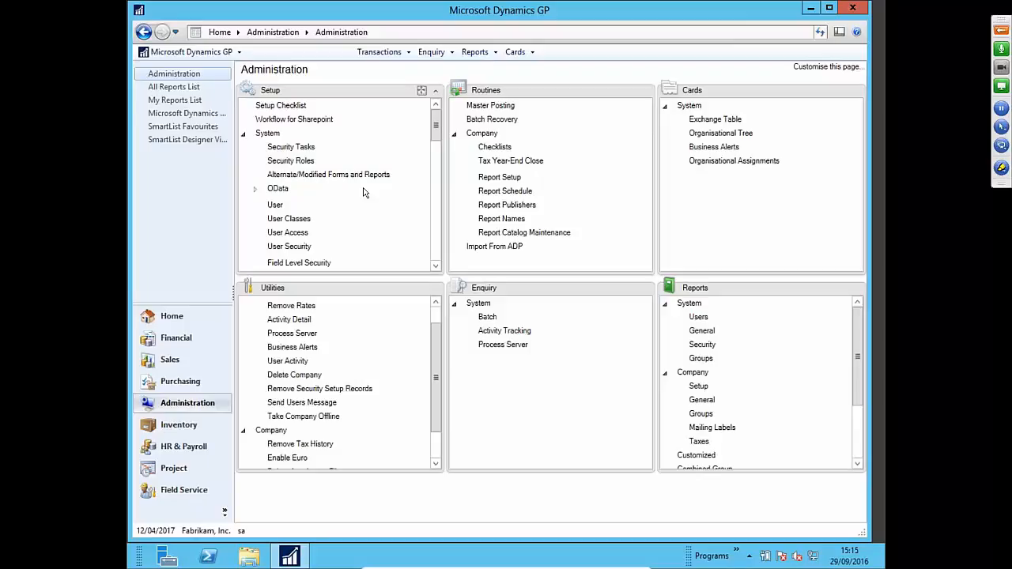
# - Open Security Task Setup with the system password and bring up the Task ID lookup
pyautogui.click(305, 149)
pyautogui.write('••••••••••')
pyautogui.press('Return')
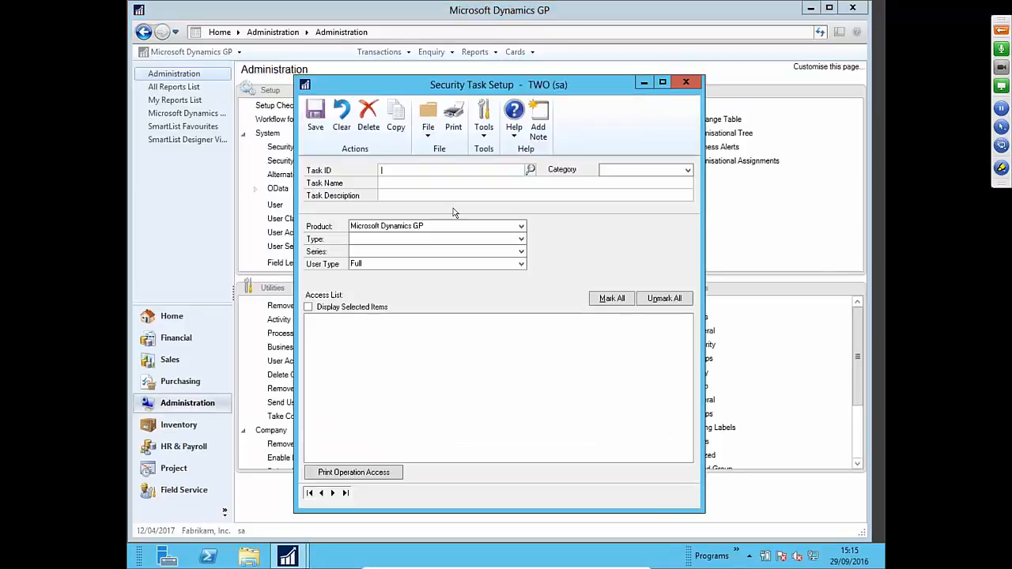
pyautogui.click(530, 169)
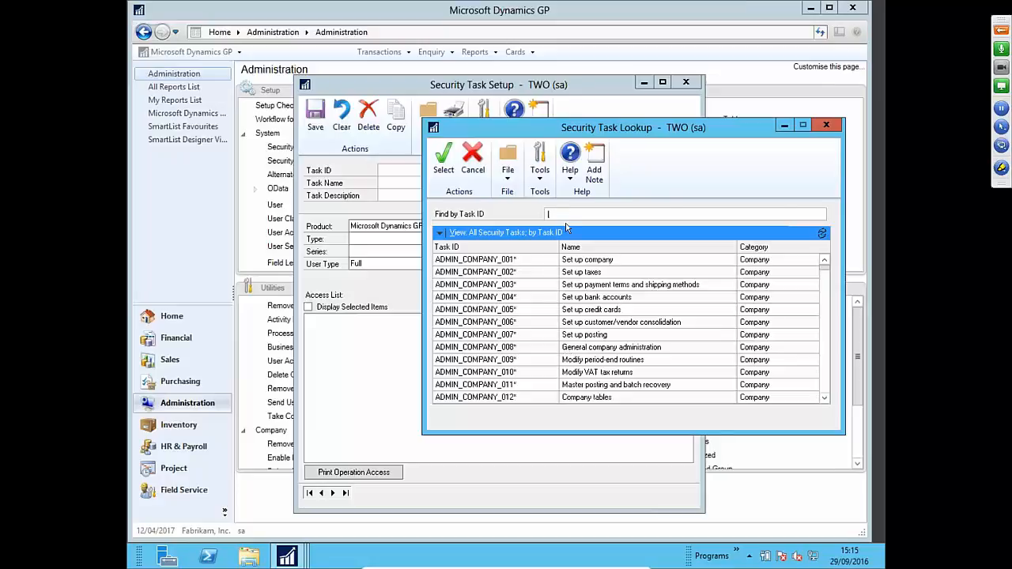
# - Search tasks for trx, then inq, then card, and pick CARD_0201* Maintain customers and addresses
pyautogui.write('trx')
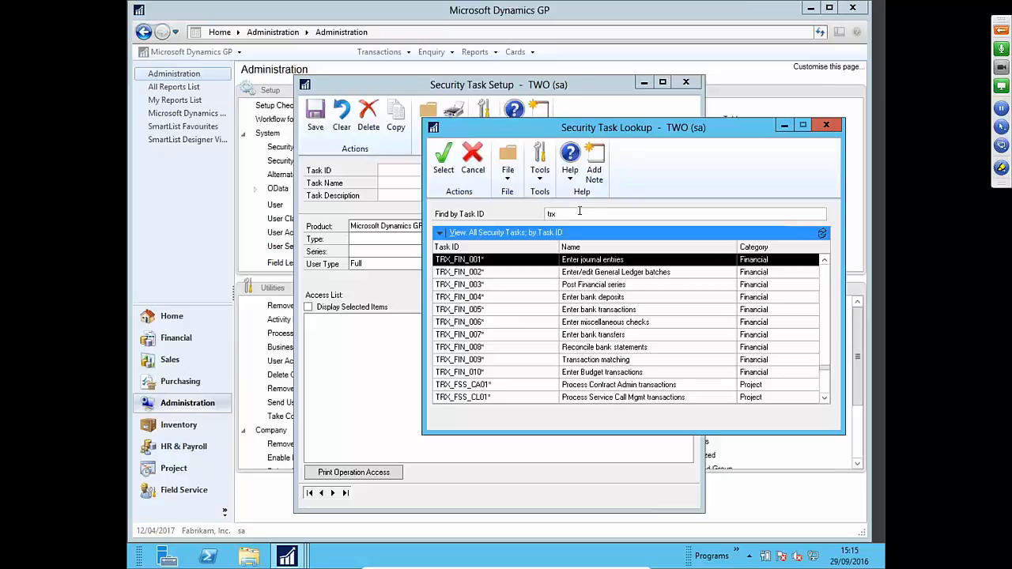
pyautogui.click(579, 211)
pyautogui.write('inq')
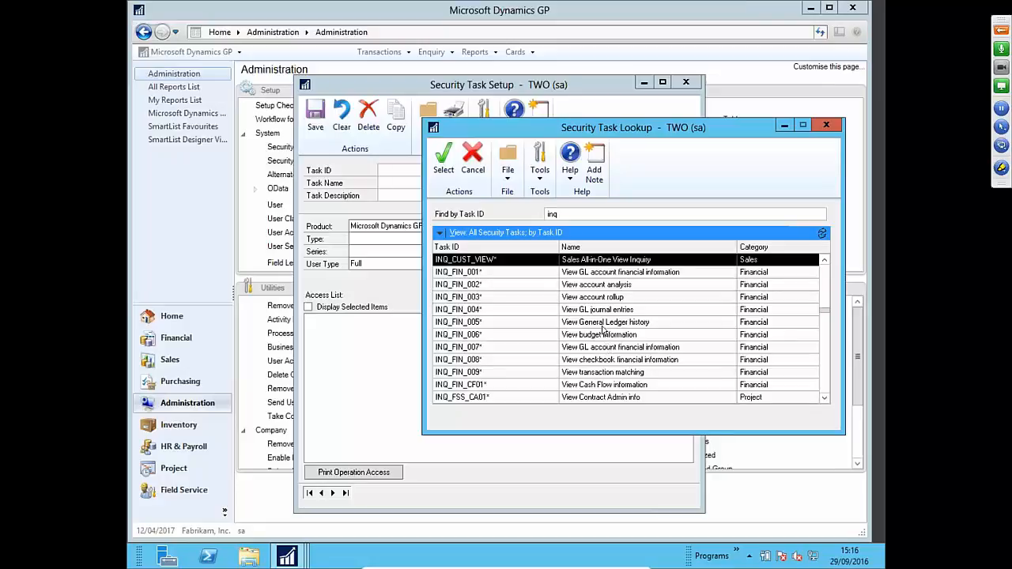
pyautogui.doubleClick(587, 216)
pyautogui.write('card')
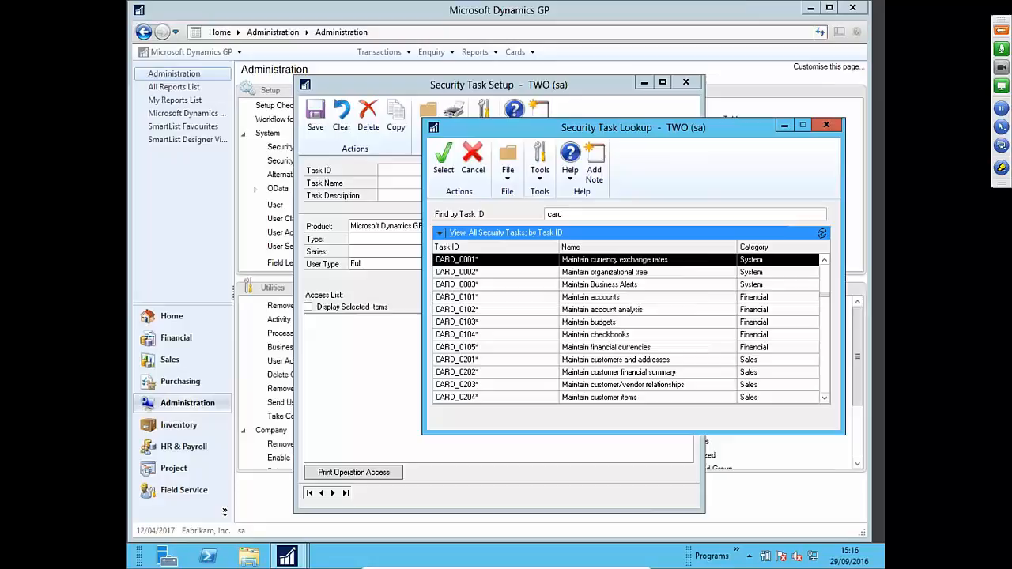
pyautogui.click(695, 363)
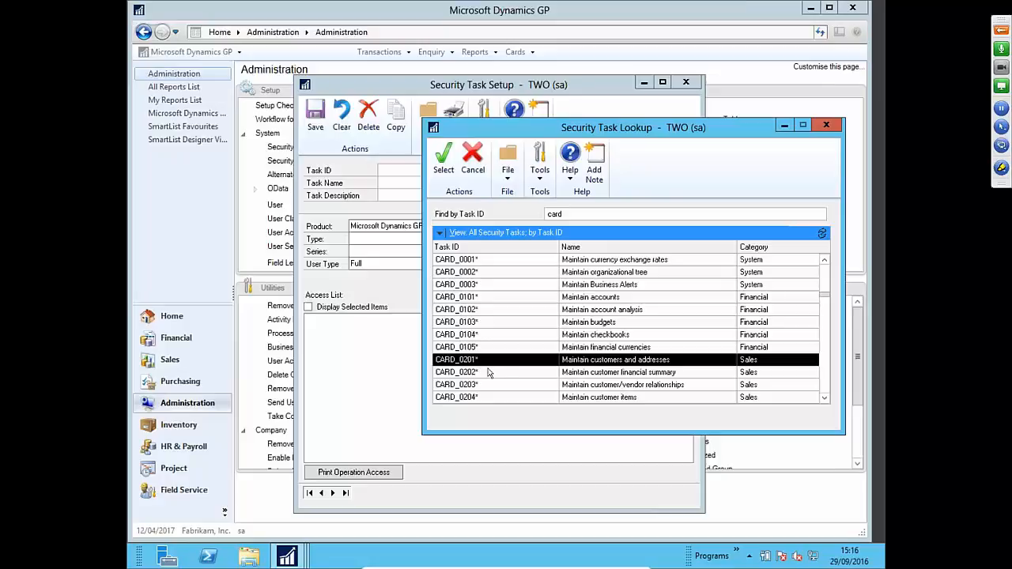
# - Load CARD_0201* with task type Windows and series Sales, showing only selected operations
pyautogui.click(444, 162)
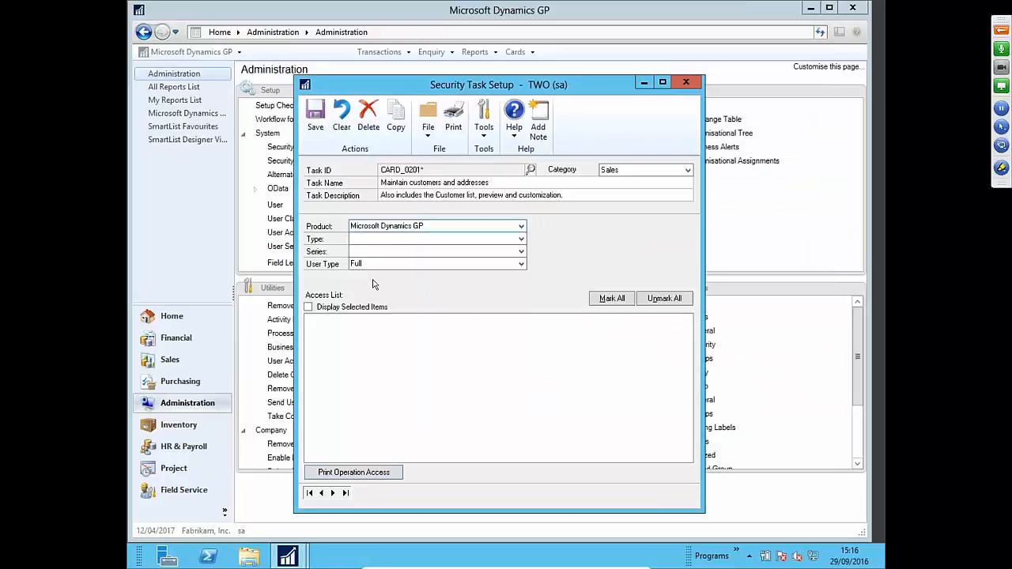
pyautogui.click(381, 241)
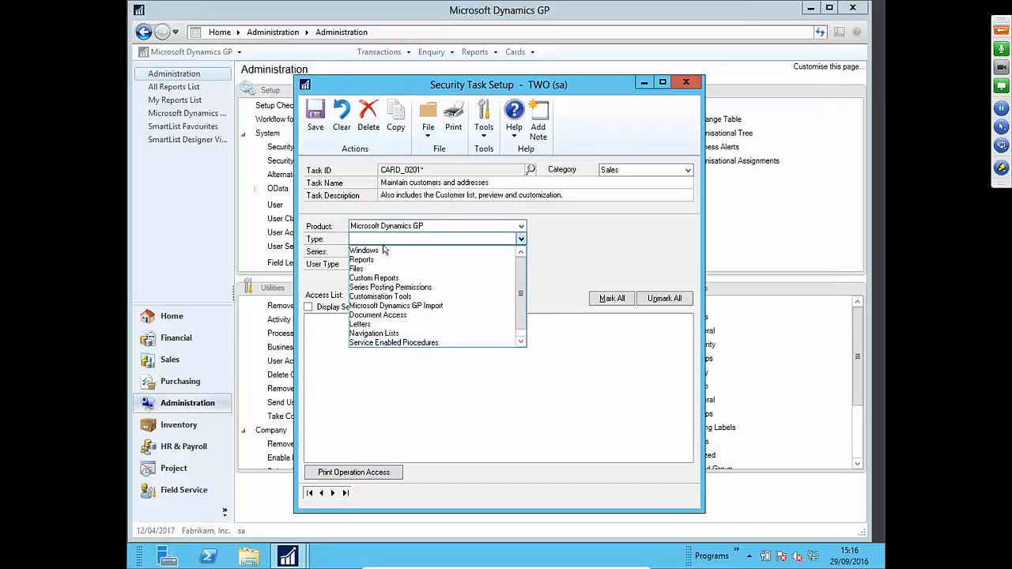
pyautogui.click(384, 252)
pyautogui.click(388, 252)
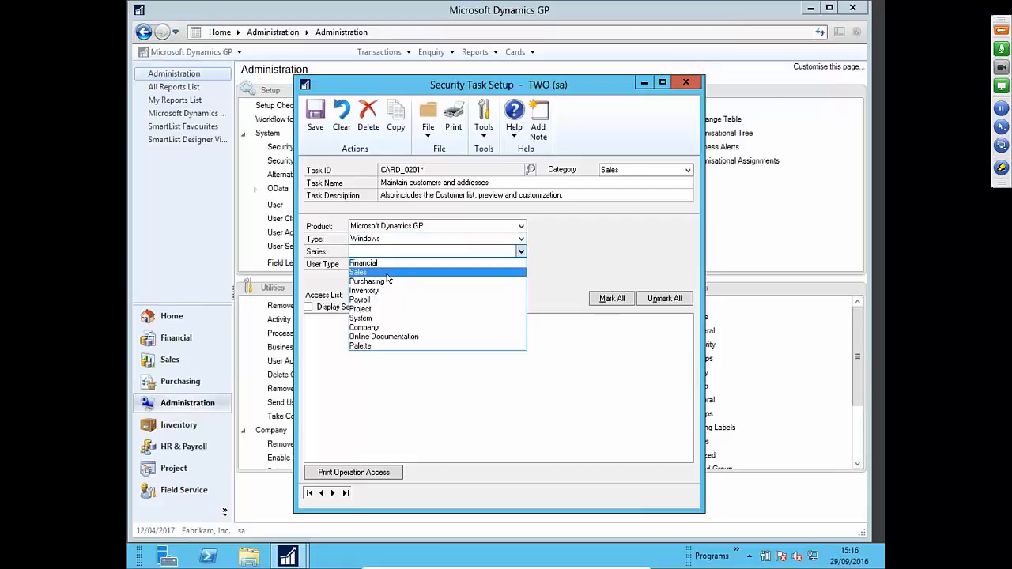
pyautogui.click(378, 273)
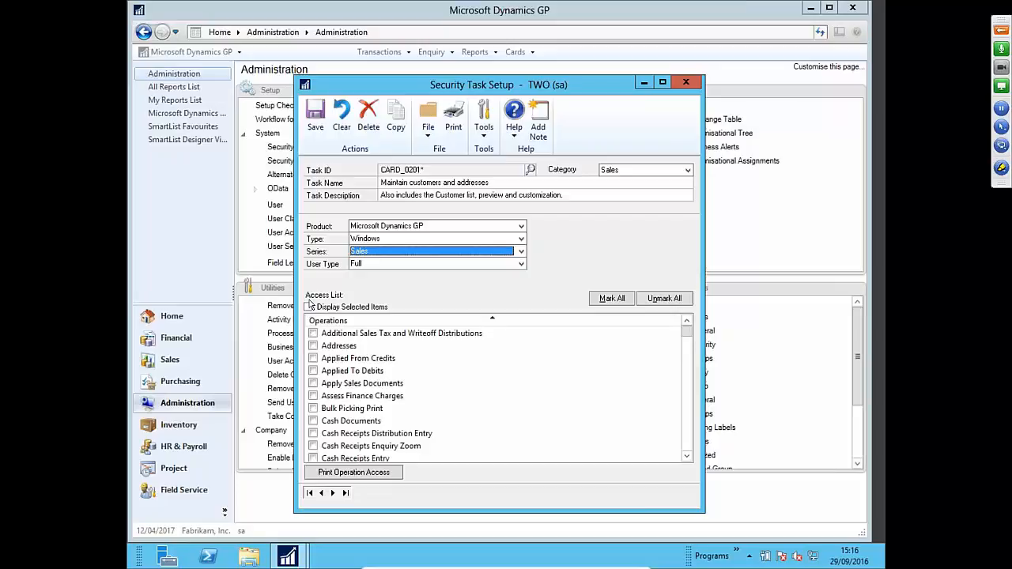
pyautogui.click(309, 307)
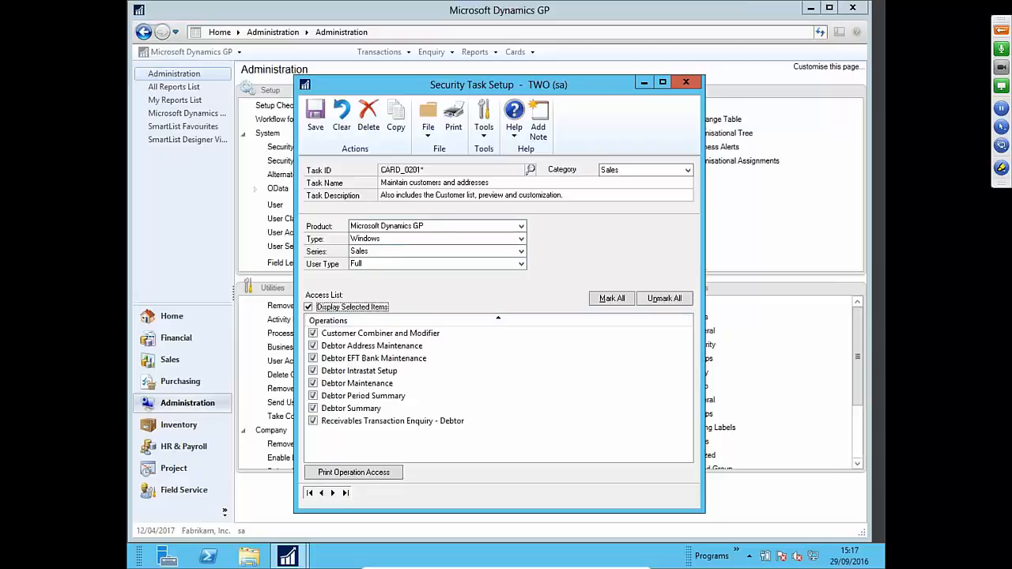
# - Clear the form and enter the new task ID CARD_MODIFICATION_0201
pyautogui.click(350, 136)
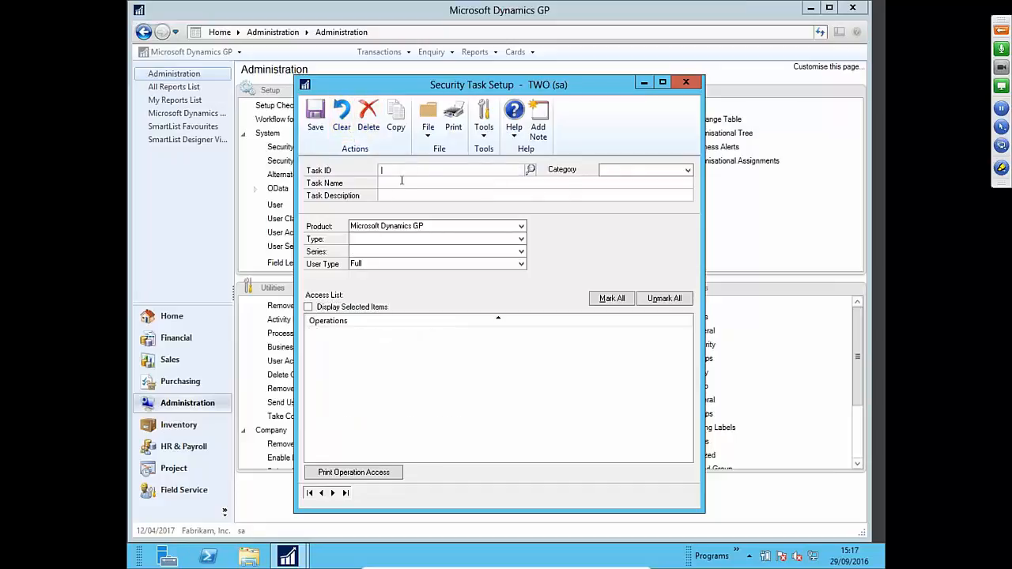
pyautogui.write('CA')
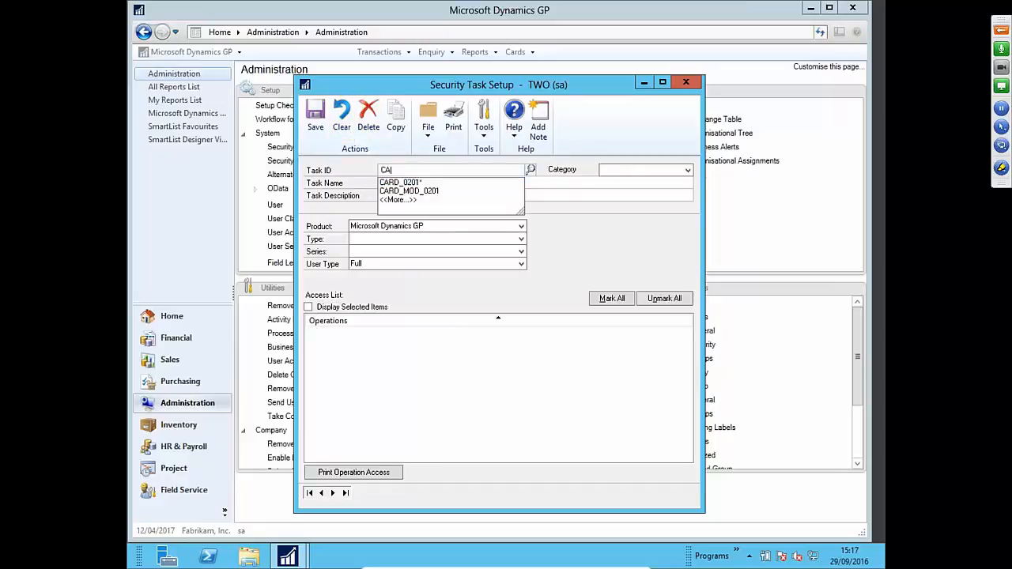
pyautogui.write('RD_MOD')
pyautogui.press('BackSpace')
pyautogui.press('BackSpace')
pyautogui.write('OD')
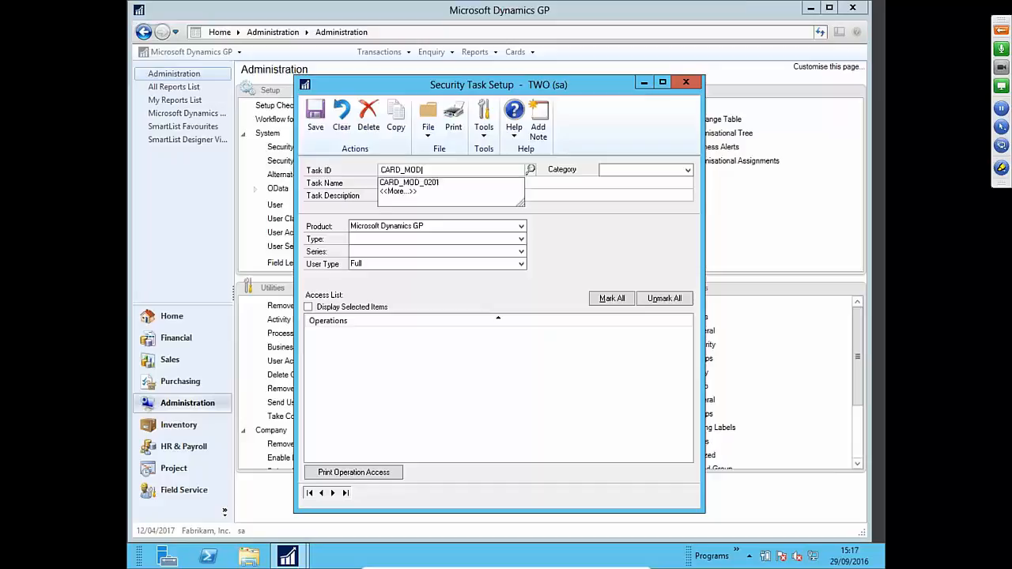
pyautogui.write('IFICATION_0201')
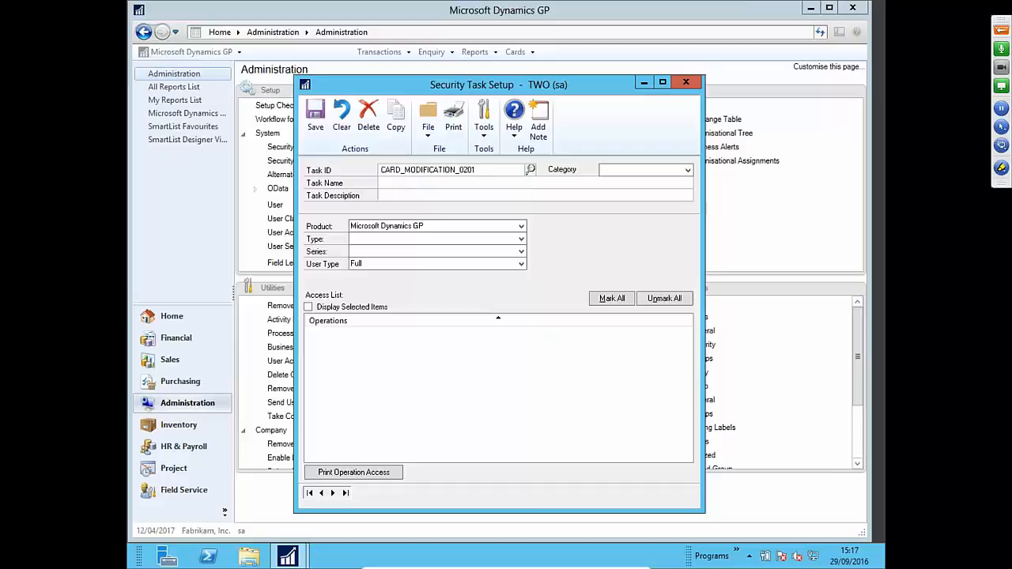
pyautogui.click(530, 170)
pyautogui.press('Escape')
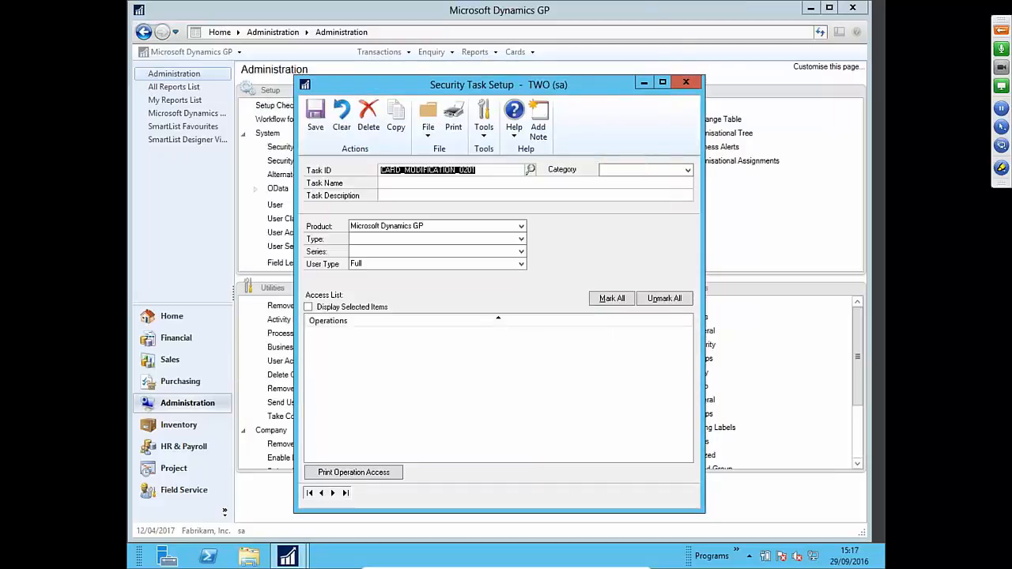
# - Copy name, description and Sales category from CARD_0201* into the new task
pyautogui.click(395, 117)
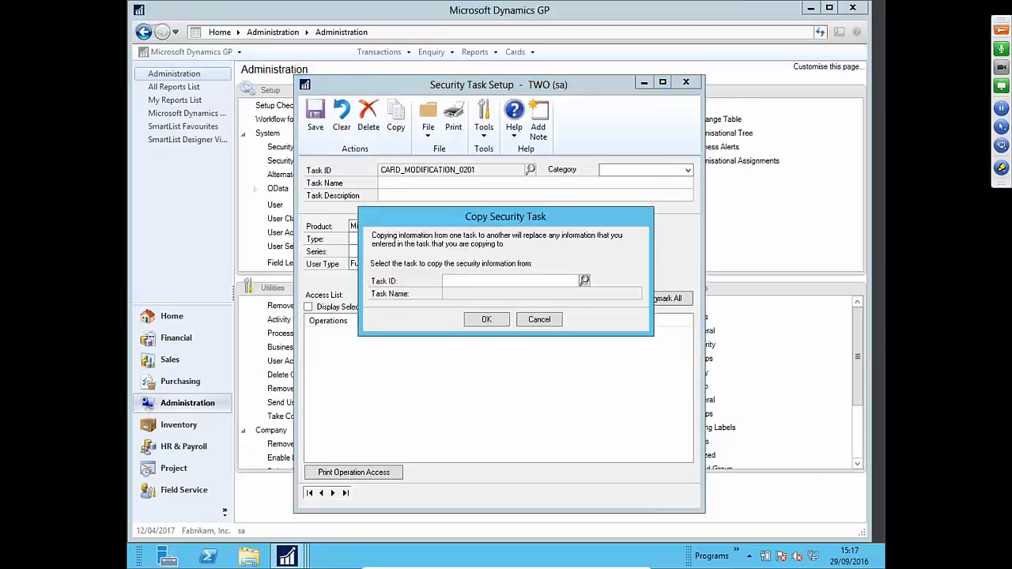
pyautogui.click(584, 280)
pyautogui.write('card')
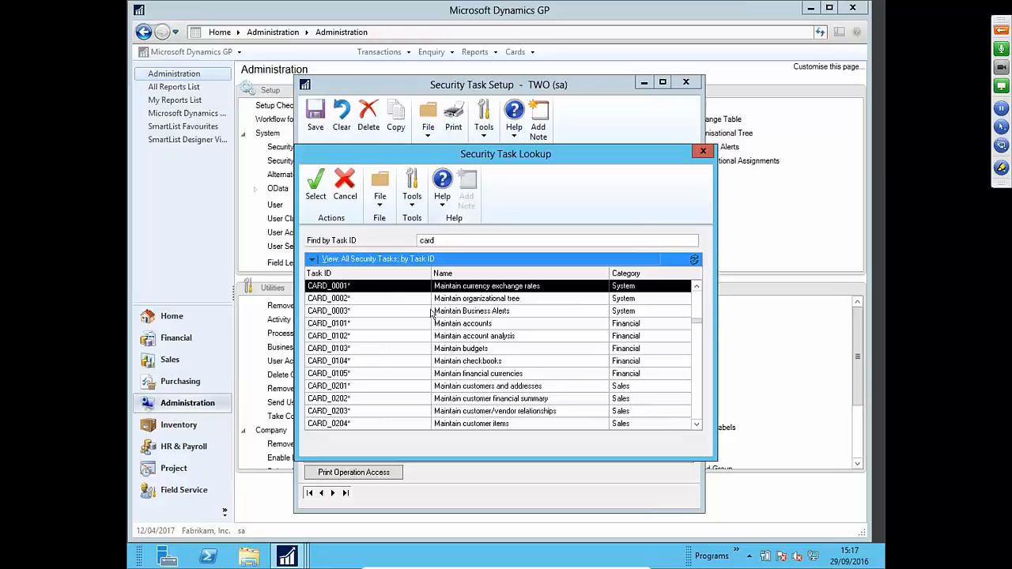
pyautogui.click(457, 388)
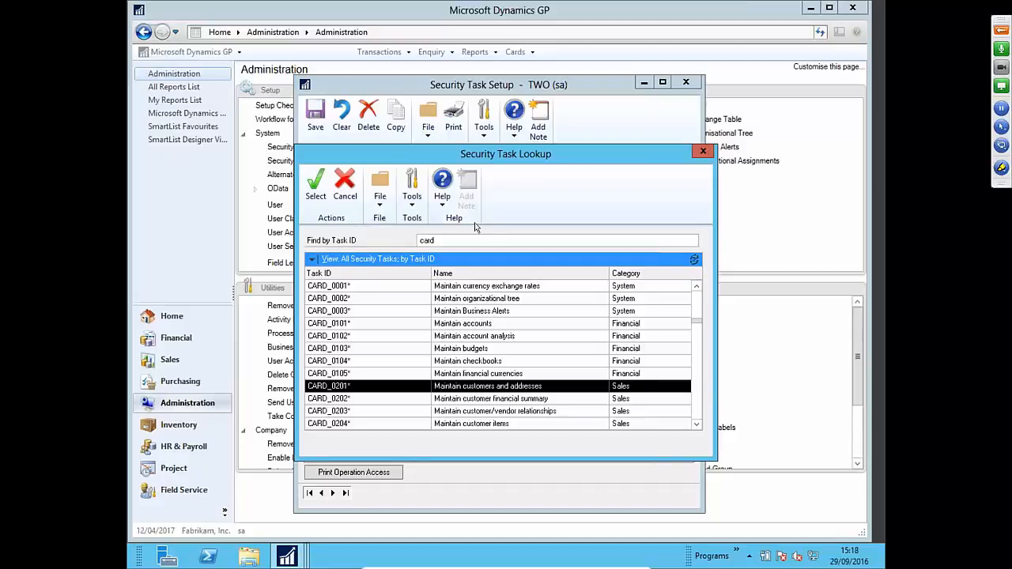
pyautogui.click(307, 199)
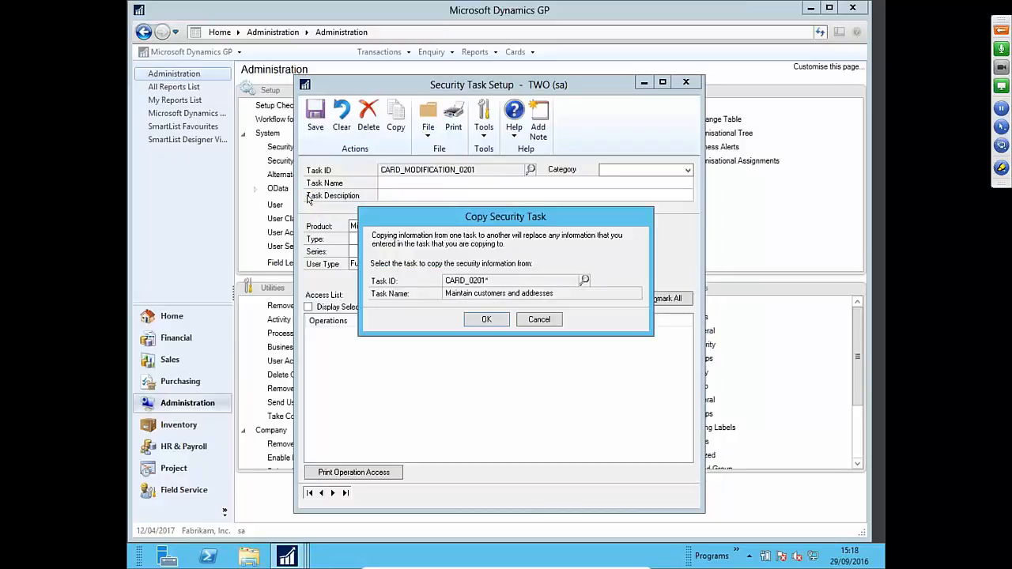
pyautogui.click(486, 319)
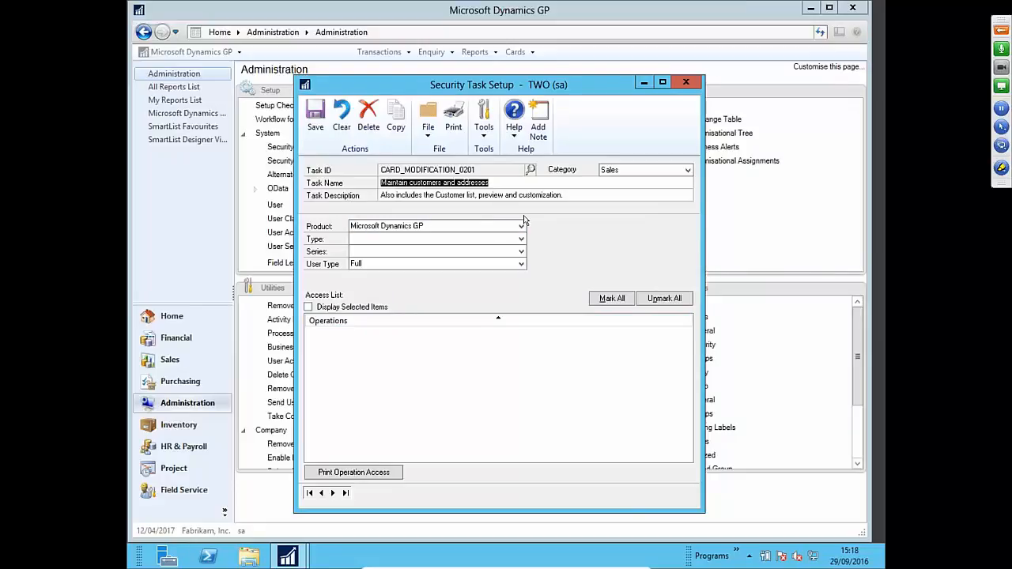
# - Filter to Windows / Sales, untick Debtor Intrastat Setup and Debtor EFT Bank Maintenance, and save CARD_MODIFICATION_0201
pyautogui.click(461, 242)
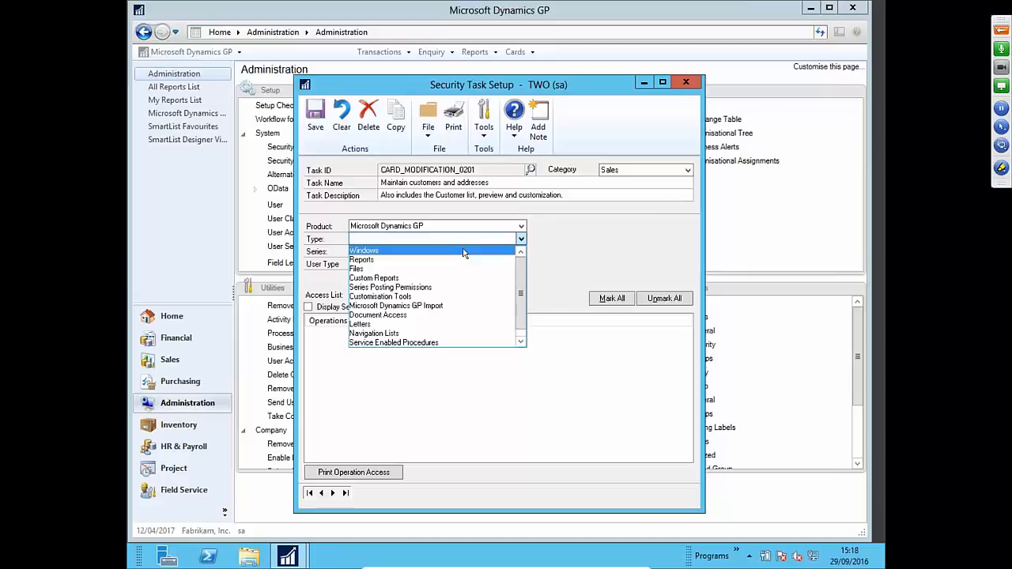
pyautogui.click(463, 247)
pyautogui.click(464, 251)
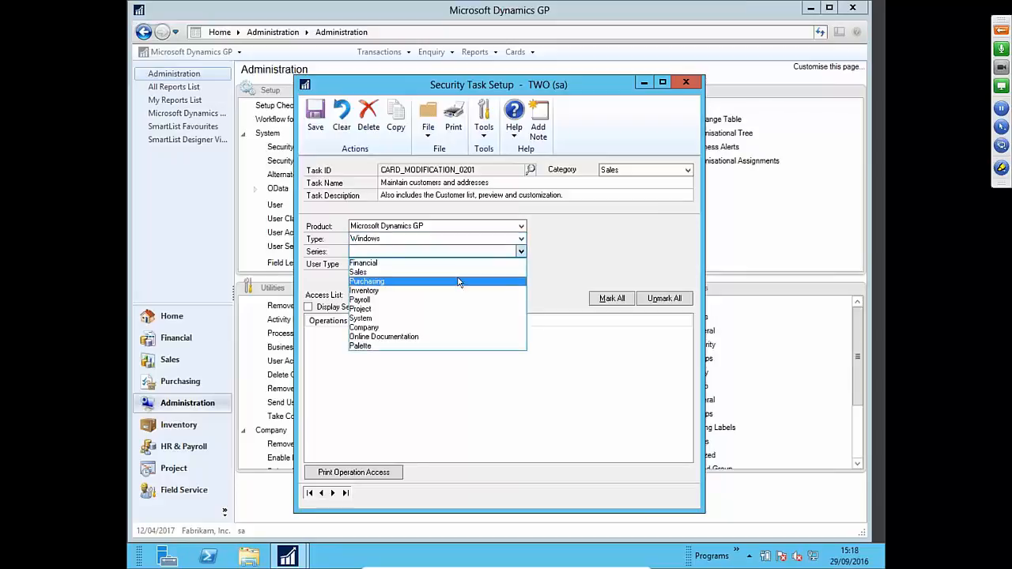
pyautogui.click(458, 273)
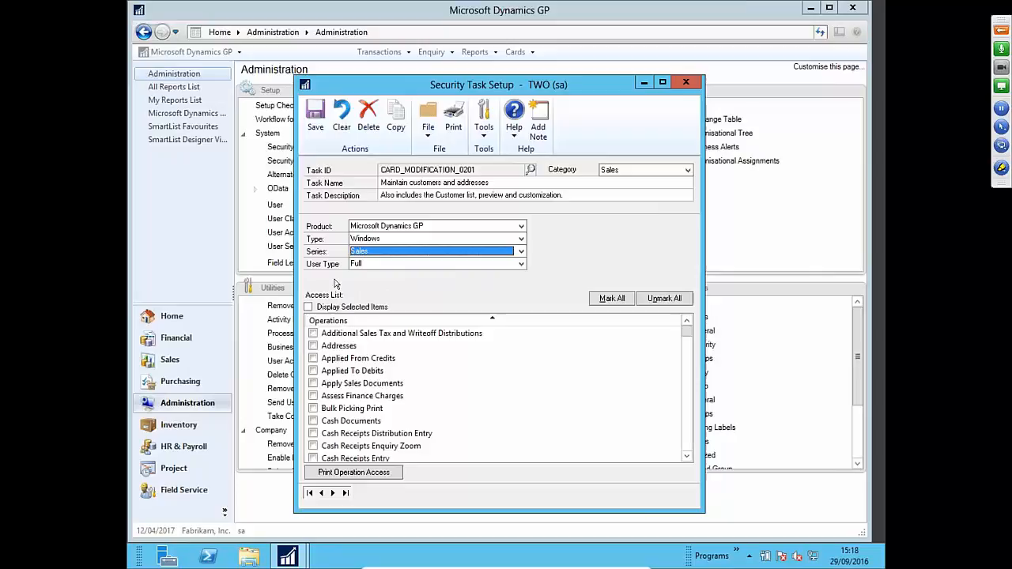
pyautogui.click(308, 307)
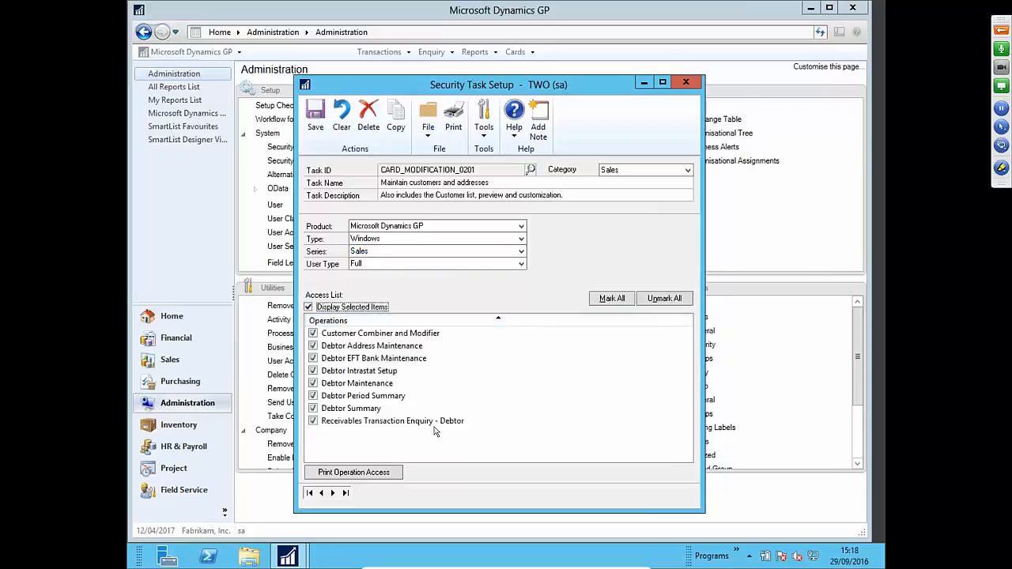
pyautogui.click(313, 371)
pyautogui.click(313, 359)
pyautogui.click(315, 128)
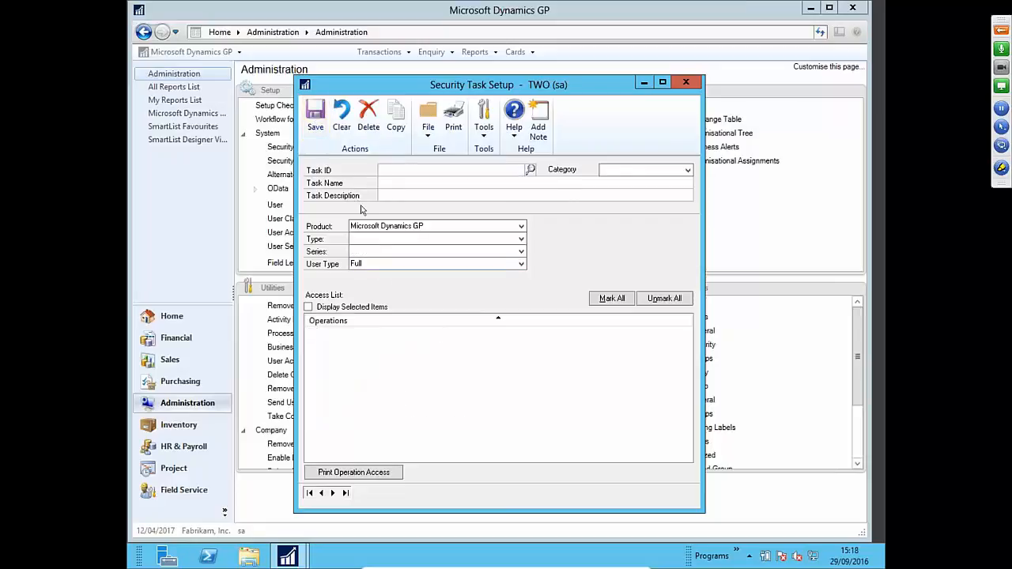
# - Close task setup, open Security Role Setup with the system password, and look up existing roles
pyautogui.click(686, 82)
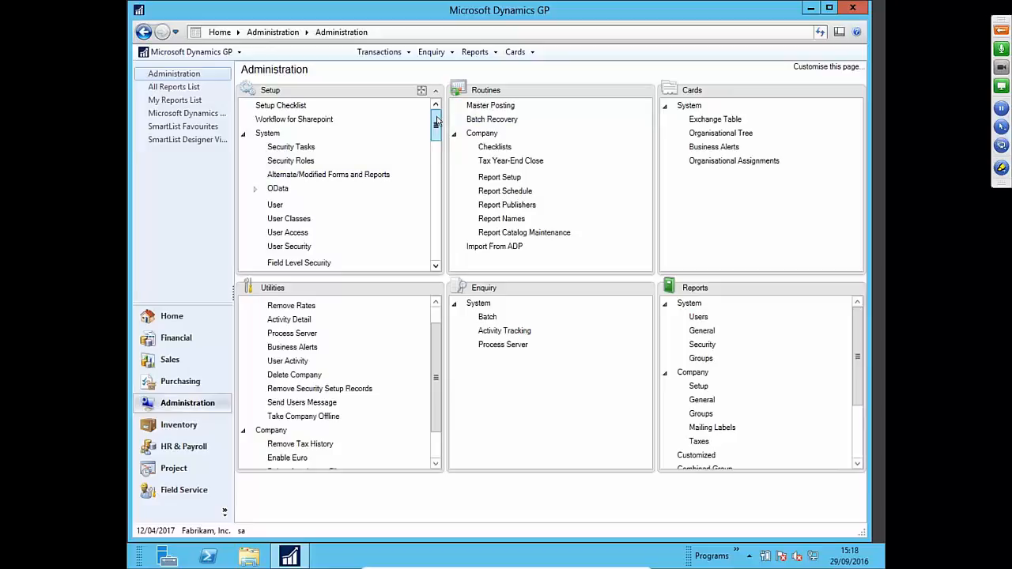
pyautogui.click(315, 160)
pyautogui.write('***********')
pyautogui.press('Return')
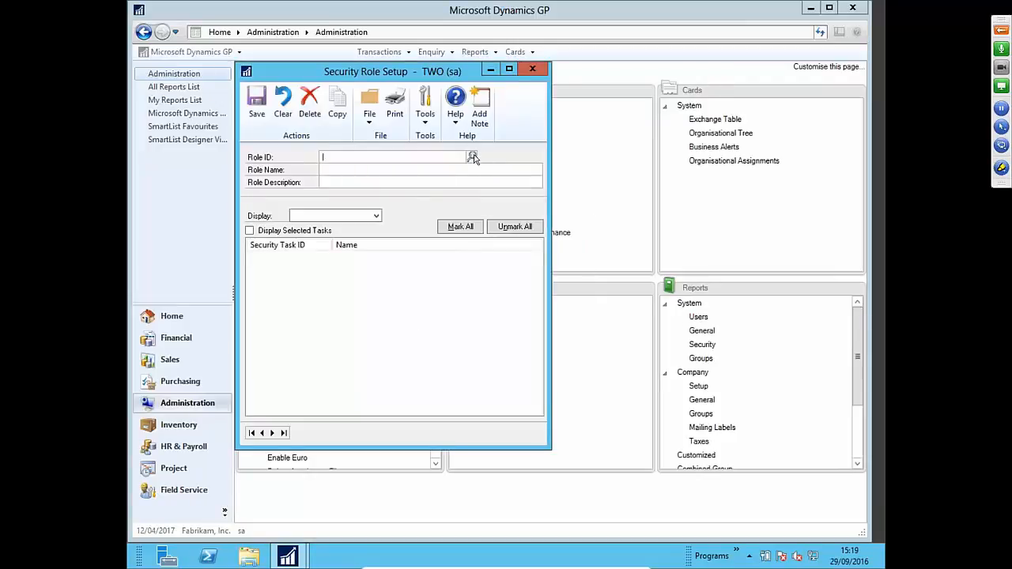
pyautogui.click(473, 157)
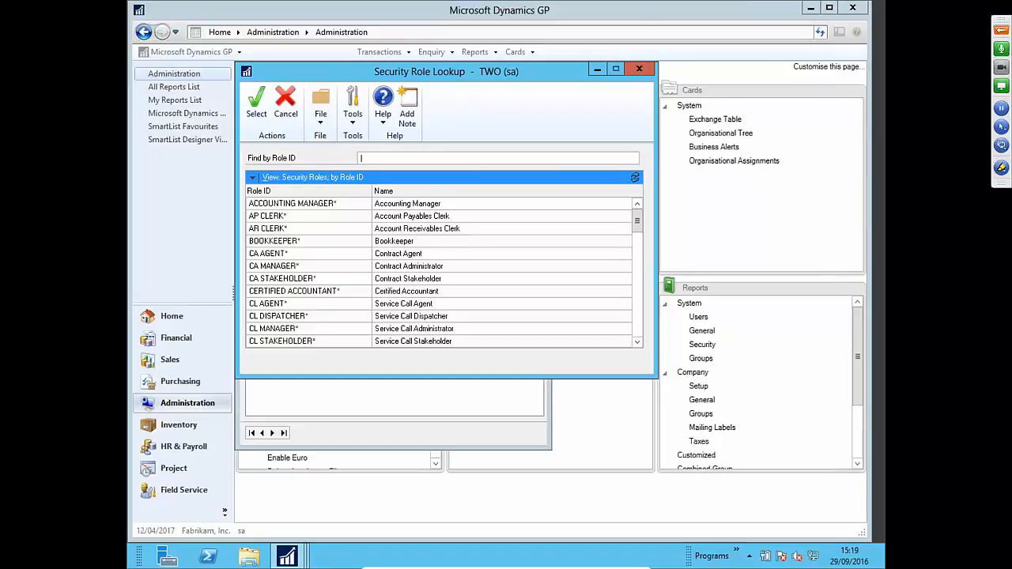
# - Pick the AR CLERK role from the Security Role Lookup list
pyautogui.moveTo(637, 226)
pyautogui.mouseDown()
pyautogui.moveTo(646, 292)
pyautogui.moveTo(643, 215)
pyautogui.mouseUp()
pyautogui.click(285, 232)
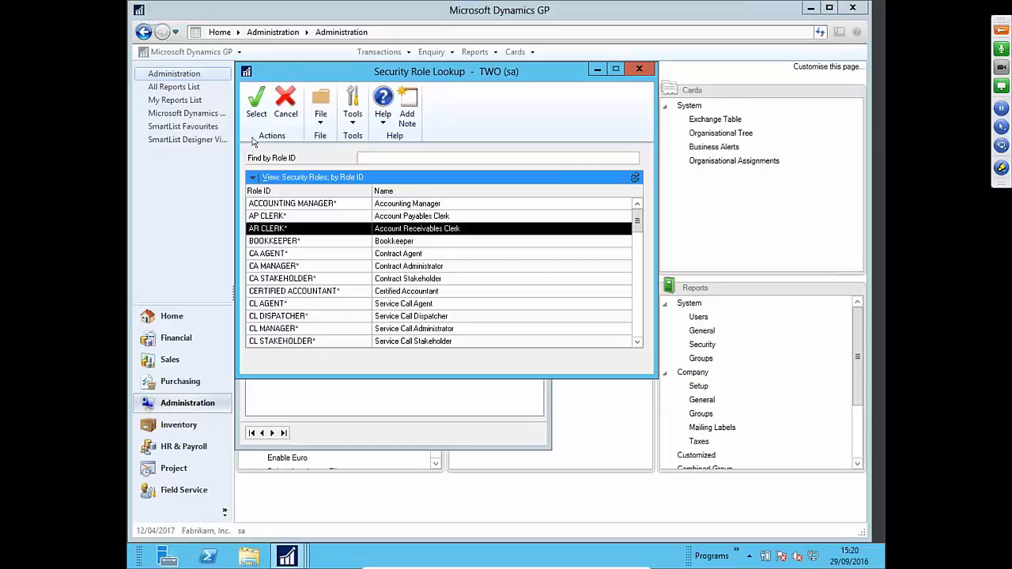
# - Load AR CLERK, show only its selected tasks, and scroll down through them
pyautogui.click(255, 111)
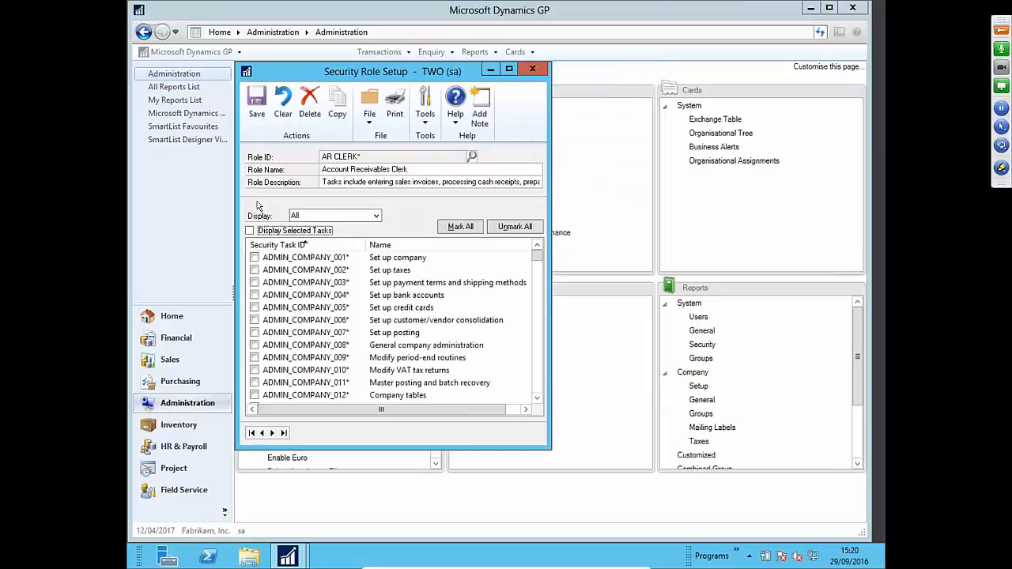
pyautogui.click(250, 231)
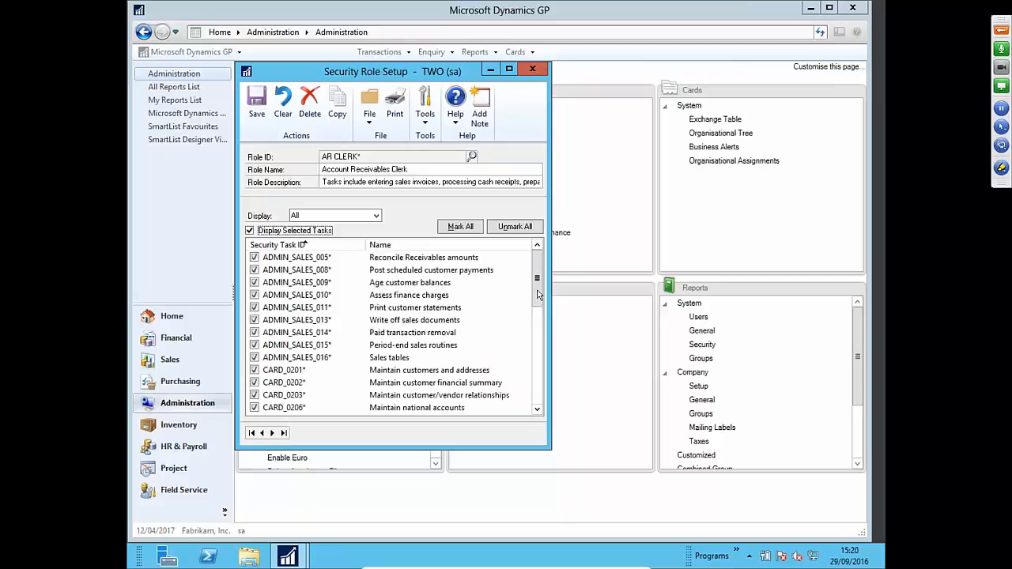
pyautogui.moveTo(539, 294); pyautogui.dragTo(540, 311)
pyautogui.scroll(-2, 540, 312)
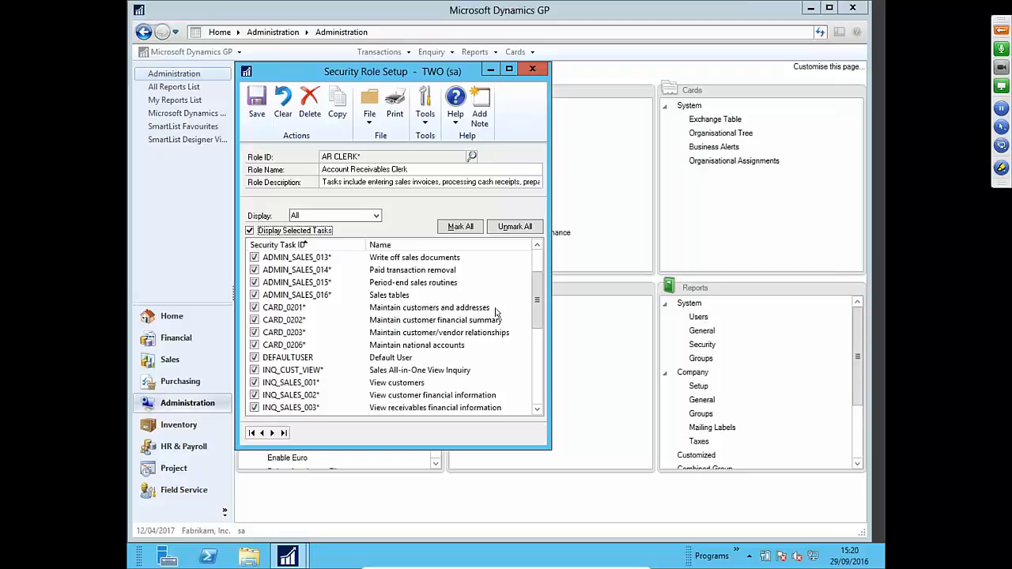
pyautogui.doubleClick(272, 309)
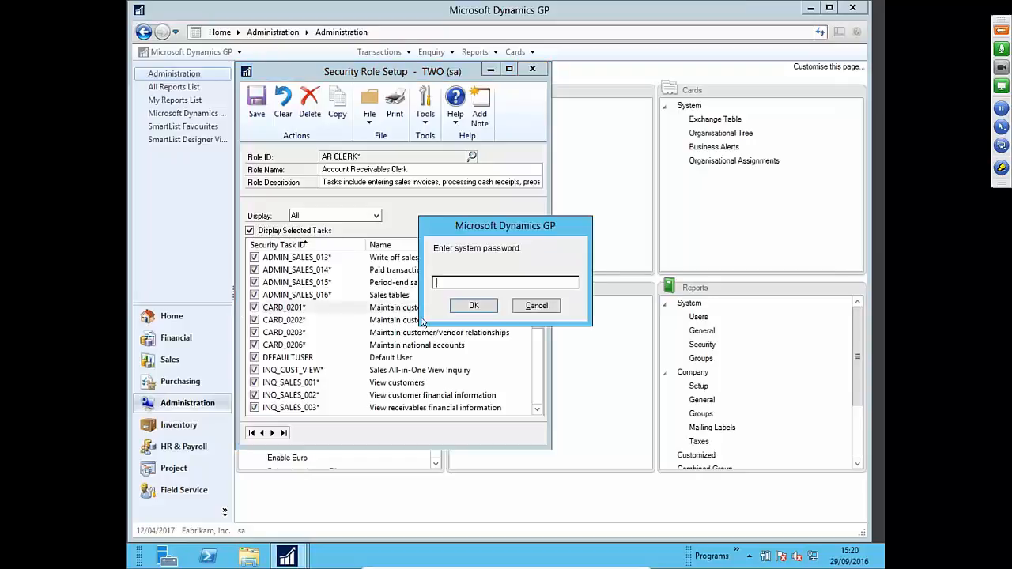
pyautogui.write('•••••••••')
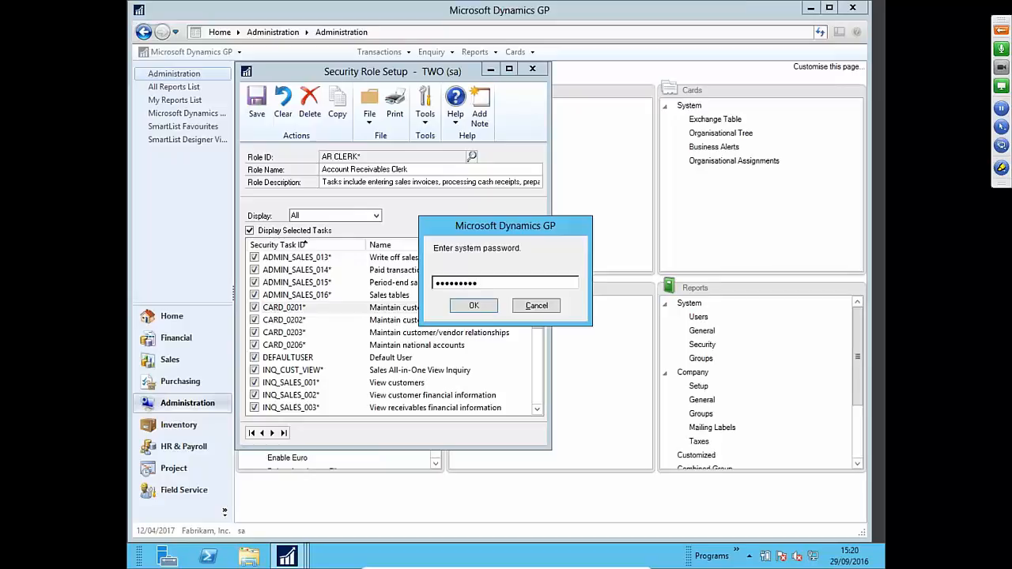
pyautogui.write('•')
pyautogui.press('Return')
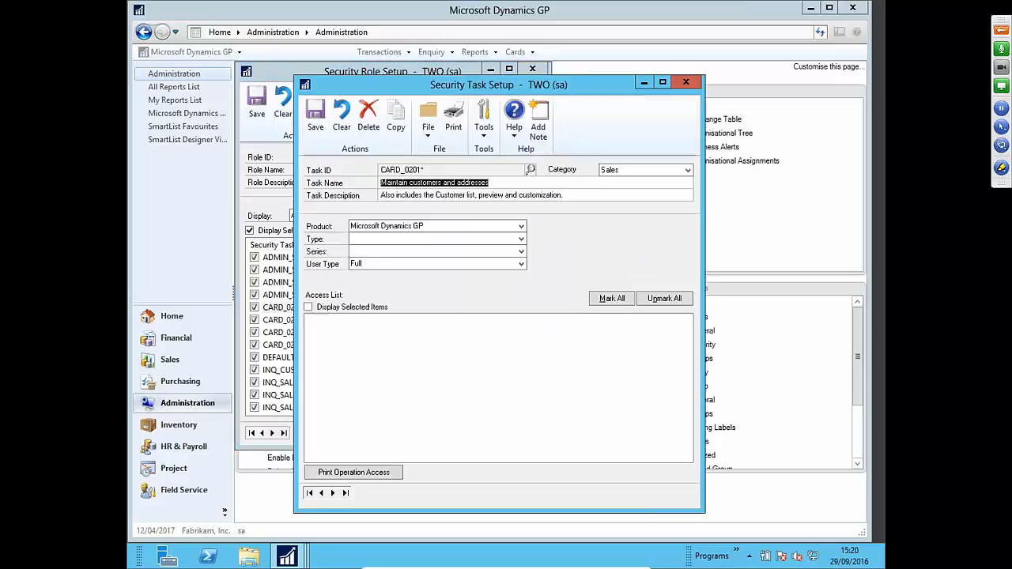
pyautogui.click(309, 307)
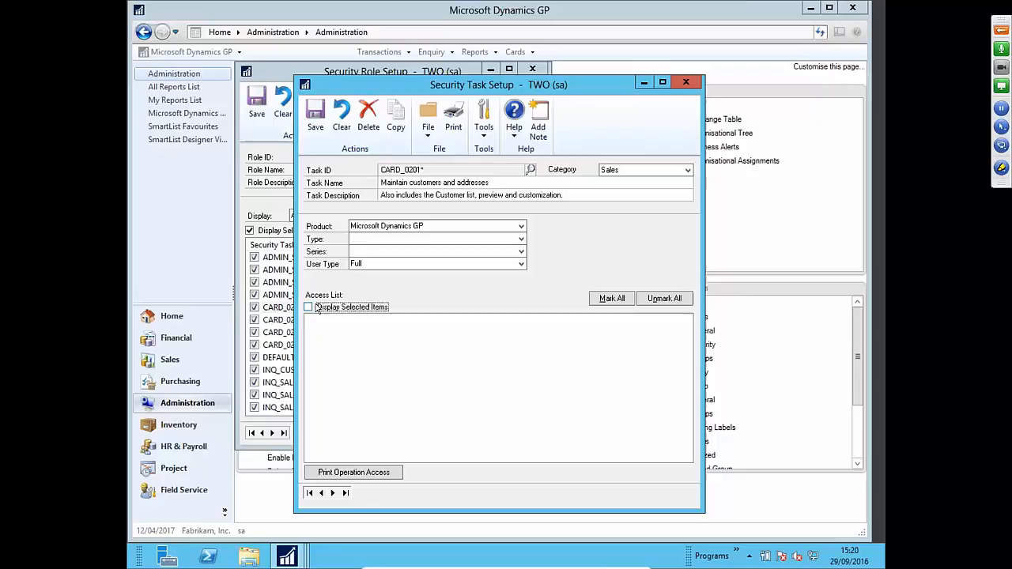
pyautogui.click(410, 240)
pyautogui.click(410, 248)
pyautogui.click(407, 252)
pyautogui.click(402, 272)
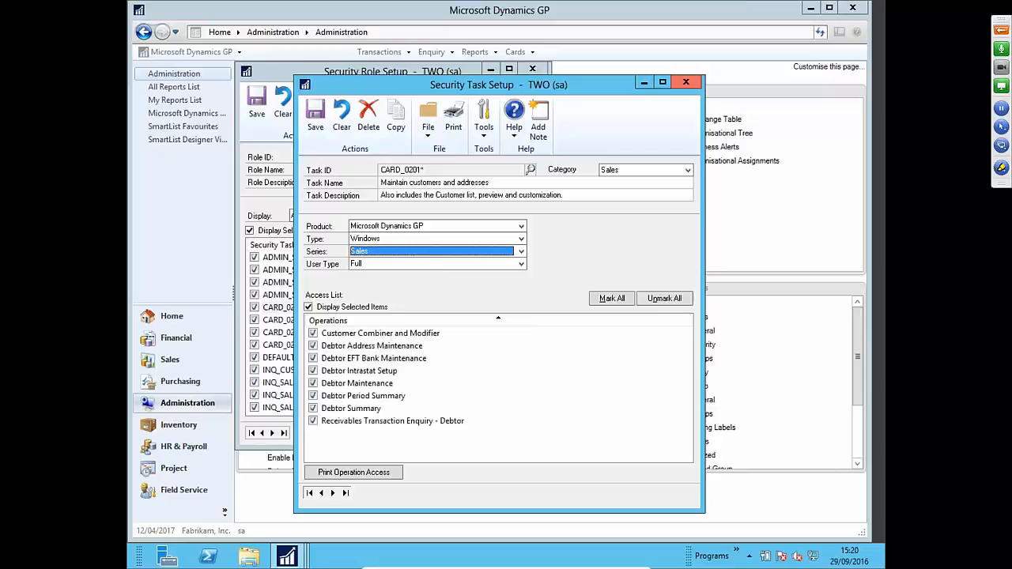
pyautogui.click(686, 83)
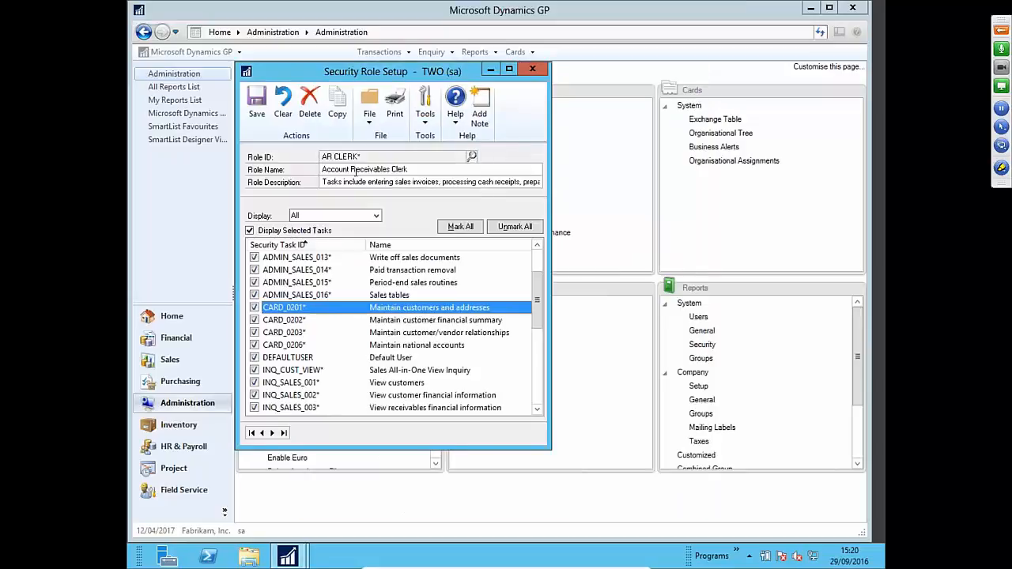
# - Clear the role form and enter the new Role ID AR CLERK MOD1
pyautogui.click(294, 114)
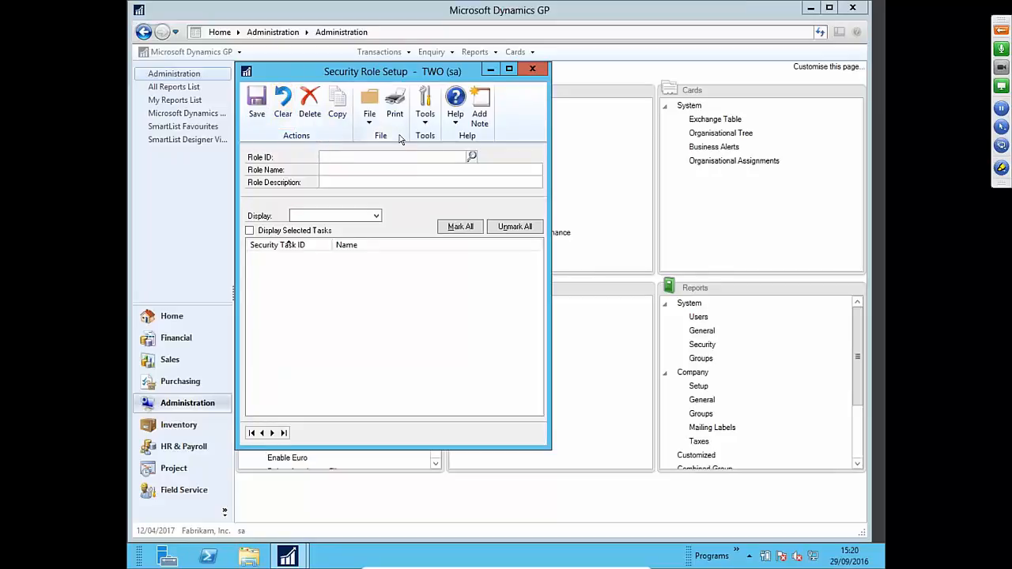
pyautogui.write('ACCOUNTS RECIEVEABLE')
pyautogui.press('BackSpace')
pyautogui.press('BackSpace')
pyautogui.press('BackSpace')
pyautogui.press('BackSpace')
pyautogui.press('BackSpace')
pyautogui.press('BackSpace')
pyautogui.press('BackSpace')
pyautogui.press('BackSpace')
pyautogui.press('BackSpace')
pyautogui.press('BackSpace')
pyautogui.press('BackSpace')
pyautogui.press('BackSpace')
pyautogui.press('BackSpace')
pyautogui.press('BackSpace')
pyautogui.press('BackSpace')
pyautogui.press('BackSpace')
pyautogui.press('BackSpace')
pyautogui.press('BackSpace')
pyautogui.press('BackSpace')
pyautogui.press('BackSpace')
pyautogui.write('AR')
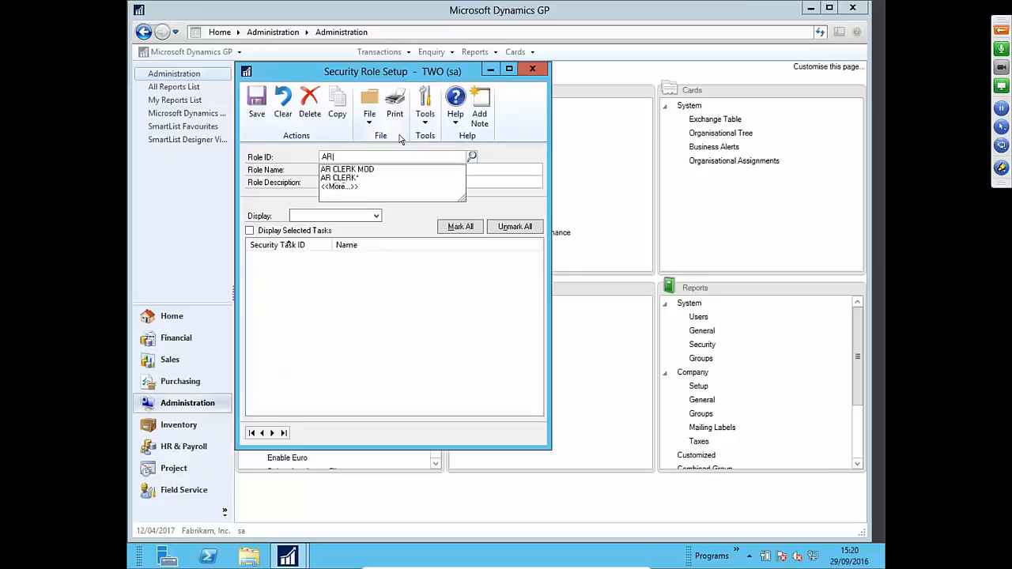
pyautogui.write(' CLERK MOF')
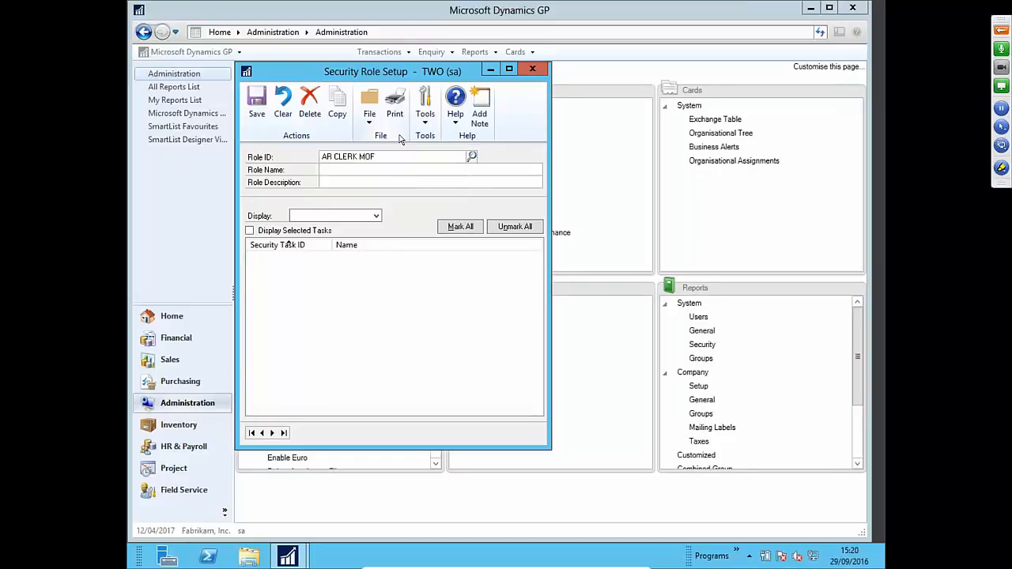
pyautogui.press('BackSpace')
pyautogui.write('D1')
# - Set the new role to copy its security from AR CLERK*
pyautogui.click(338, 109)
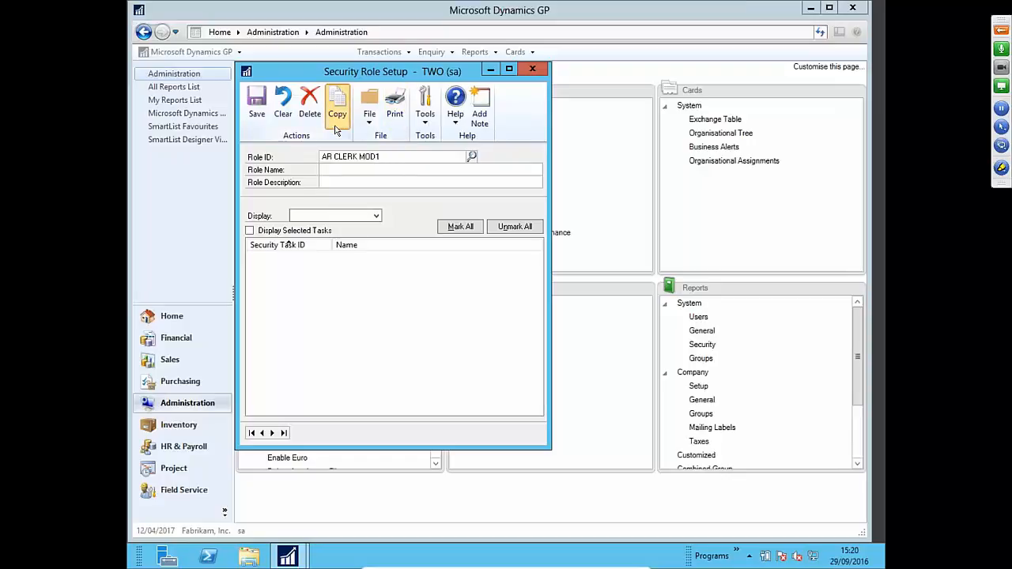
pyautogui.click(585, 281)
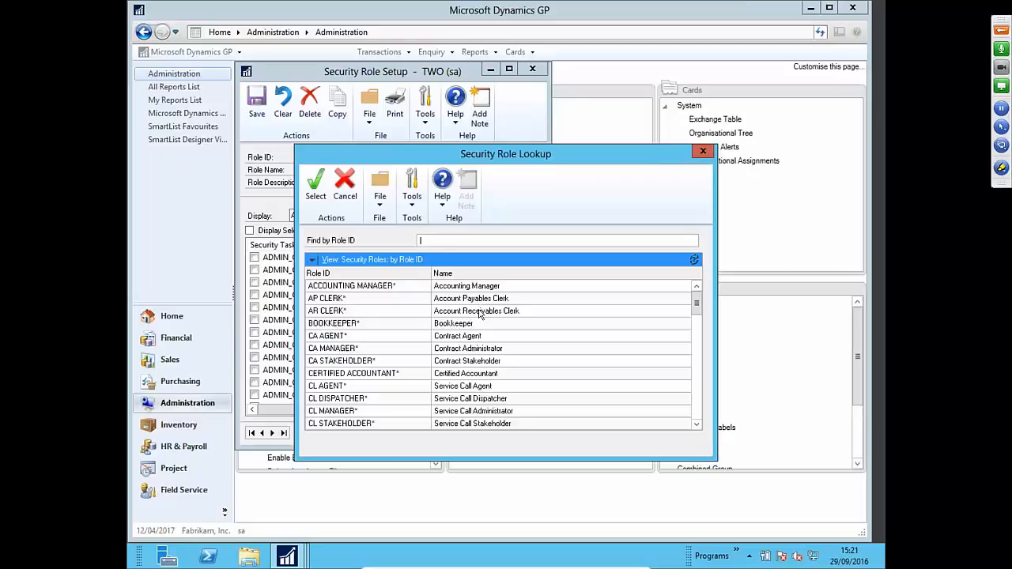
pyautogui.click(480, 314)
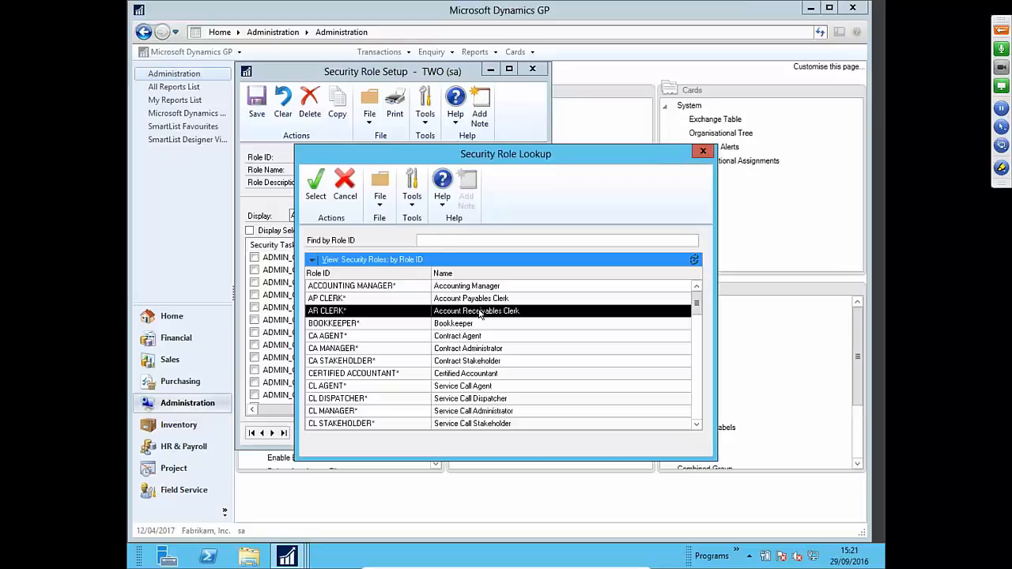
pyautogui.click(318, 196)
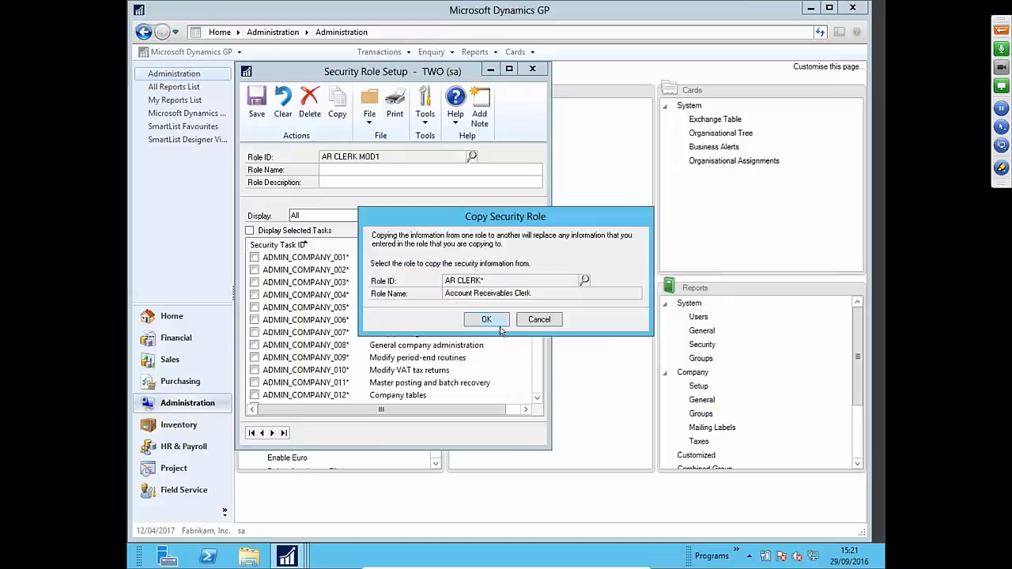
# - Copy AR CLERK's tasks into AR CLERK MOD1 and untick the CARD_0201 task
pyautogui.click(497, 323)
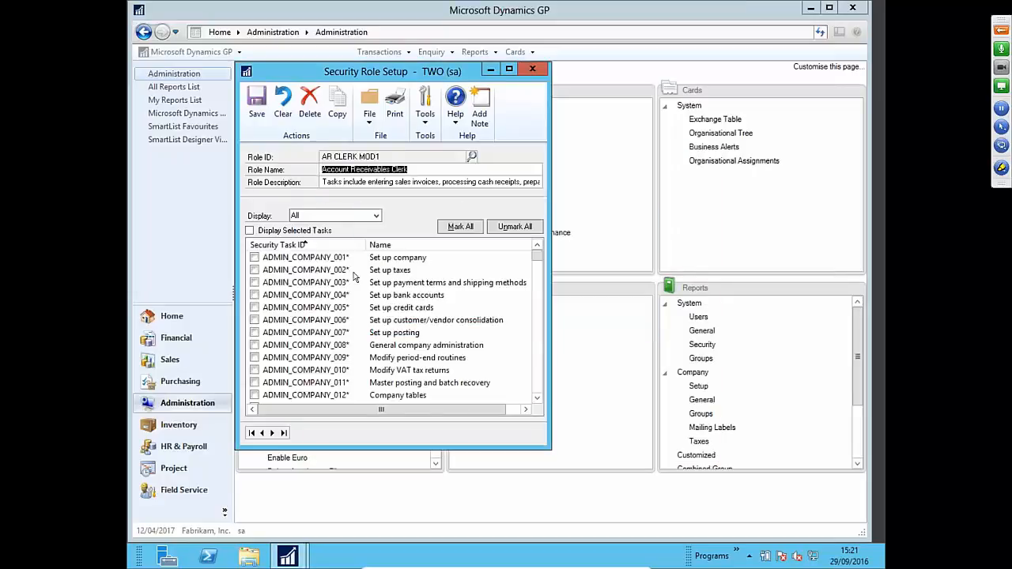
pyautogui.moveTo(541, 256)
pyautogui.mouseDown()
pyautogui.moveTo(540, 266)
pyautogui.moveTo(539, 251)
pyautogui.mouseUp()
pyautogui.click(537, 402)
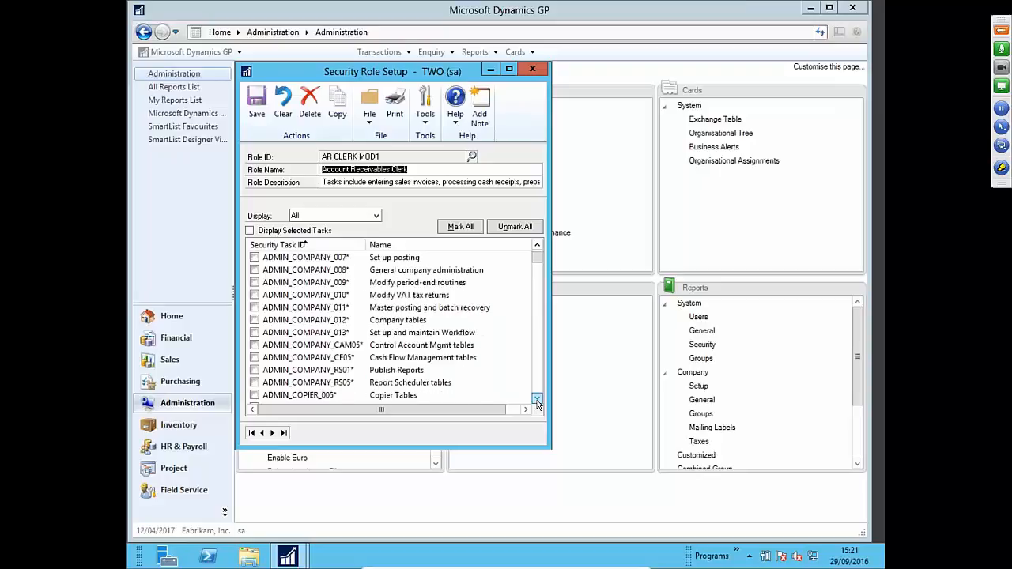
pyautogui.click(540, 401)
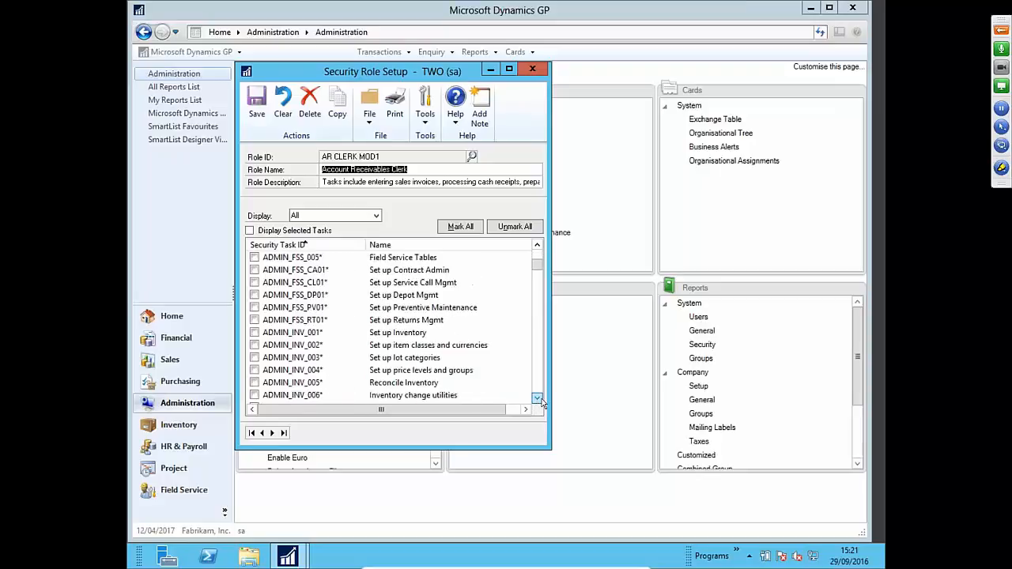
pyautogui.click(539, 399)
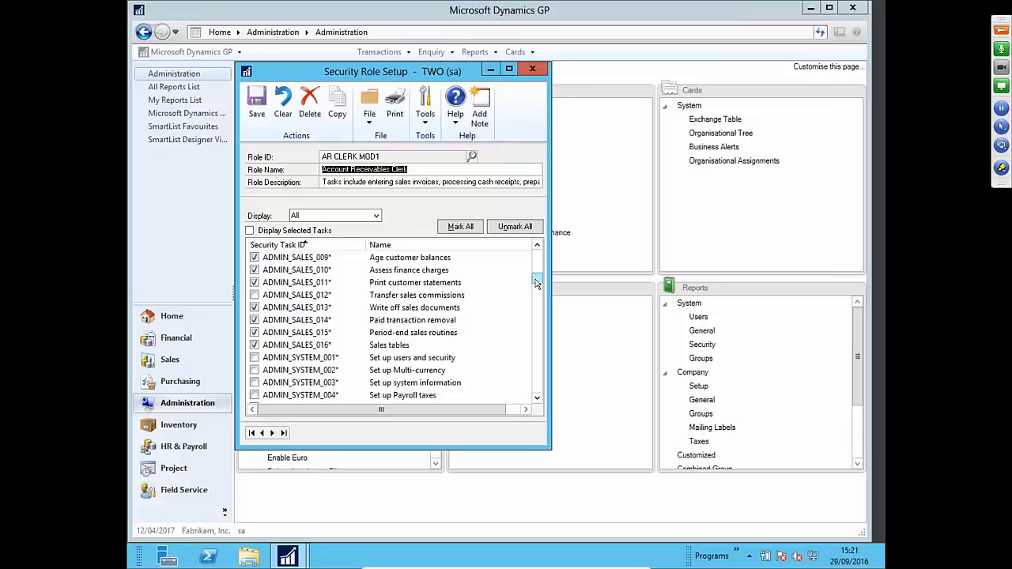
pyautogui.moveTo(537, 280); pyautogui.dragTo(538, 292)
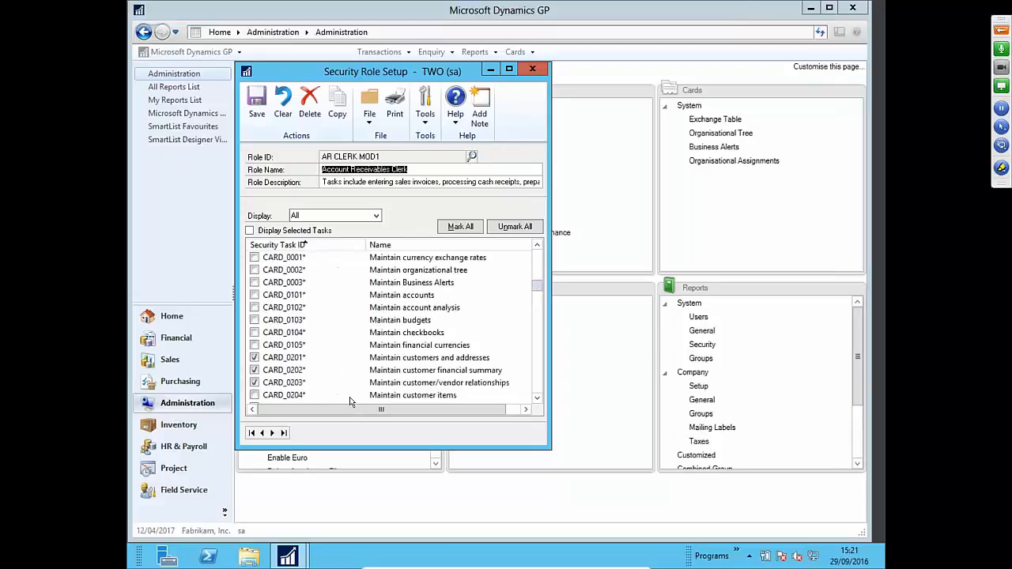
pyautogui.click(254, 360)
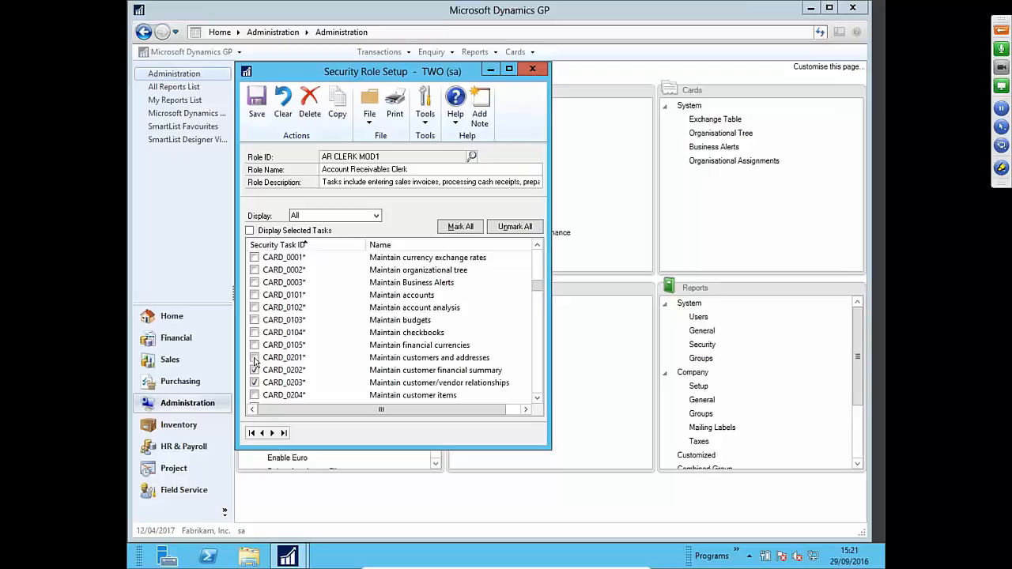
# - Tick CARD_MODIFICATION_0201 further down the list and save the AR CLERK MOD1 role
pyautogui.click(536, 399)
pyautogui.click(536, 399)
pyautogui.click(536, 398)
pyautogui.click(536, 399)
pyautogui.click(536, 398)
pyautogui.click(536, 399)
pyautogui.click(537, 399)
pyautogui.click(536, 398)
pyautogui.click(537, 398)
pyautogui.click(537, 399)
pyautogui.click(537, 399)
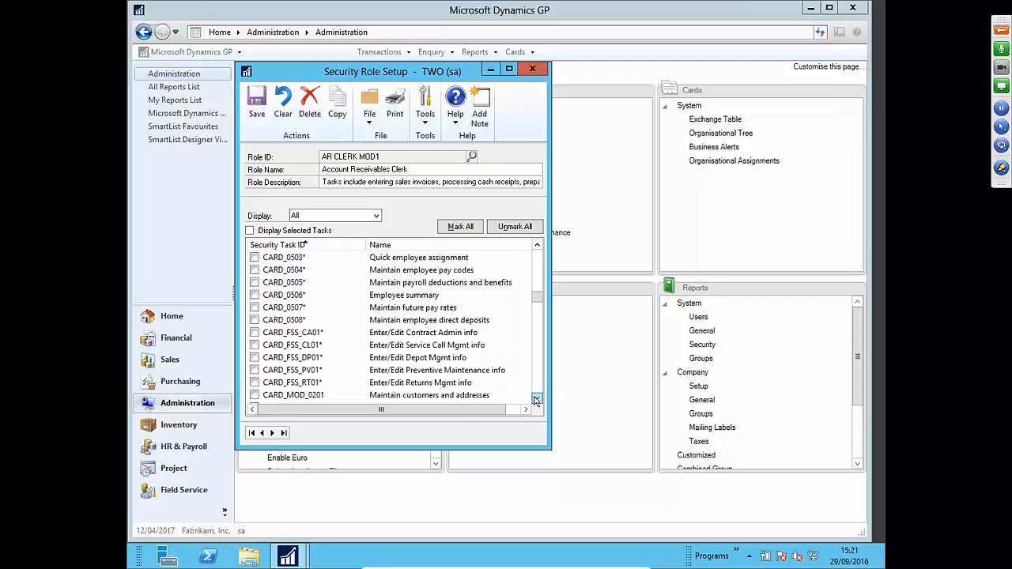
pyautogui.click(536, 399)
pyautogui.click(536, 399)
pyautogui.click(537, 399)
pyautogui.click(536, 399)
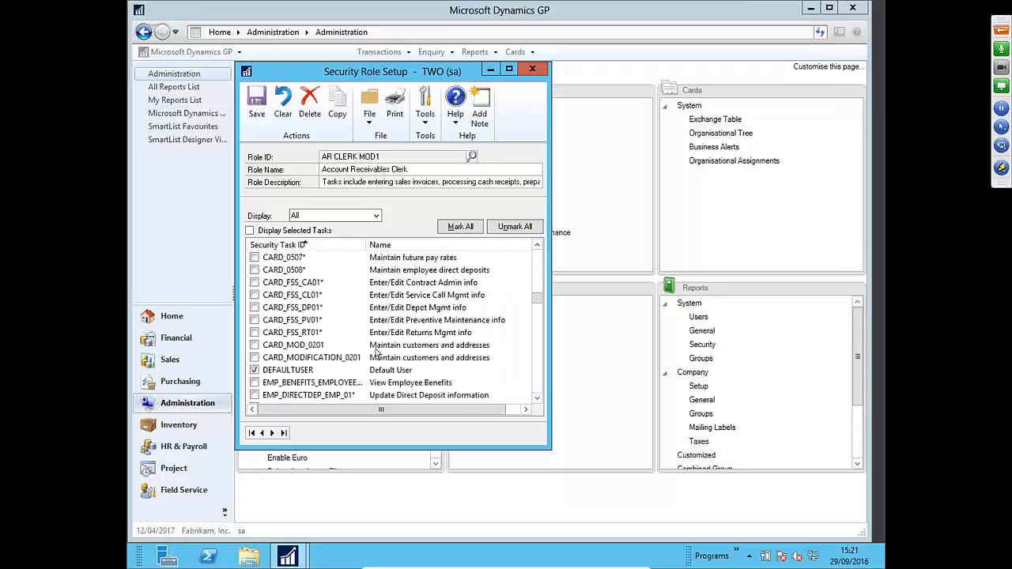
pyautogui.click(254, 359)
pyautogui.click(257, 127)
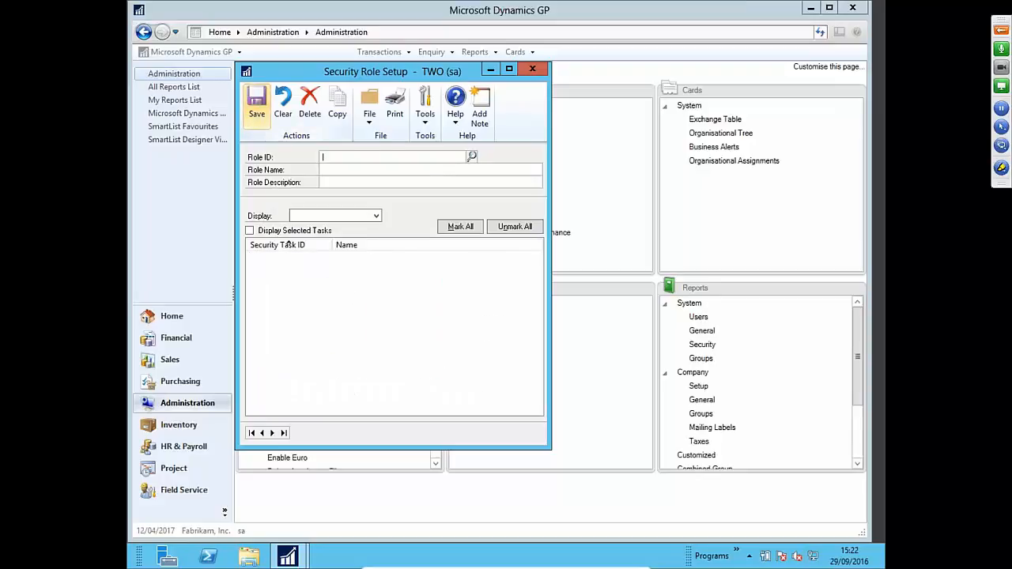
# - Close Security Role Setup and open User Security Setup with the system password
pyautogui.click(532, 69)
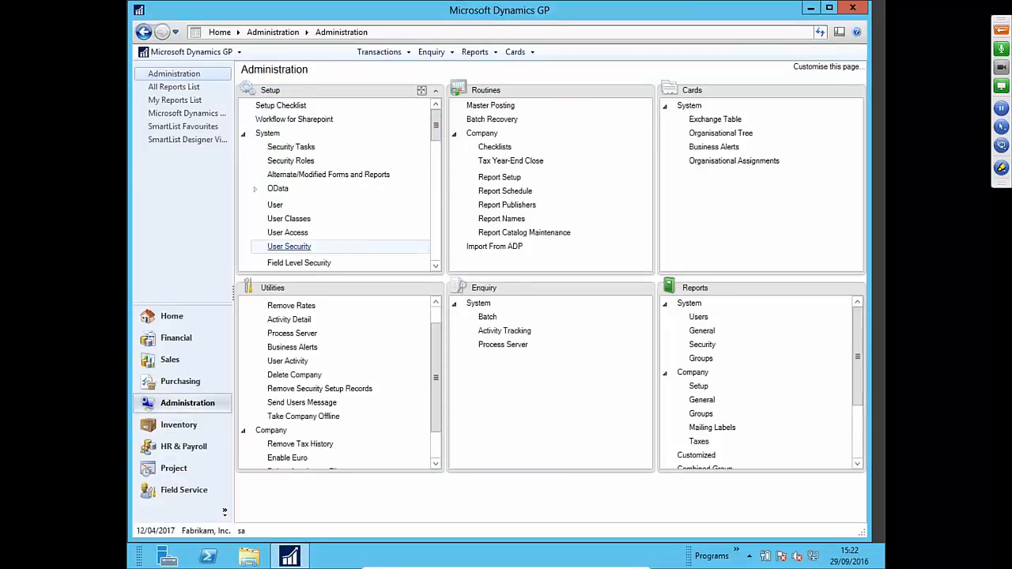
pyautogui.click(289, 247)
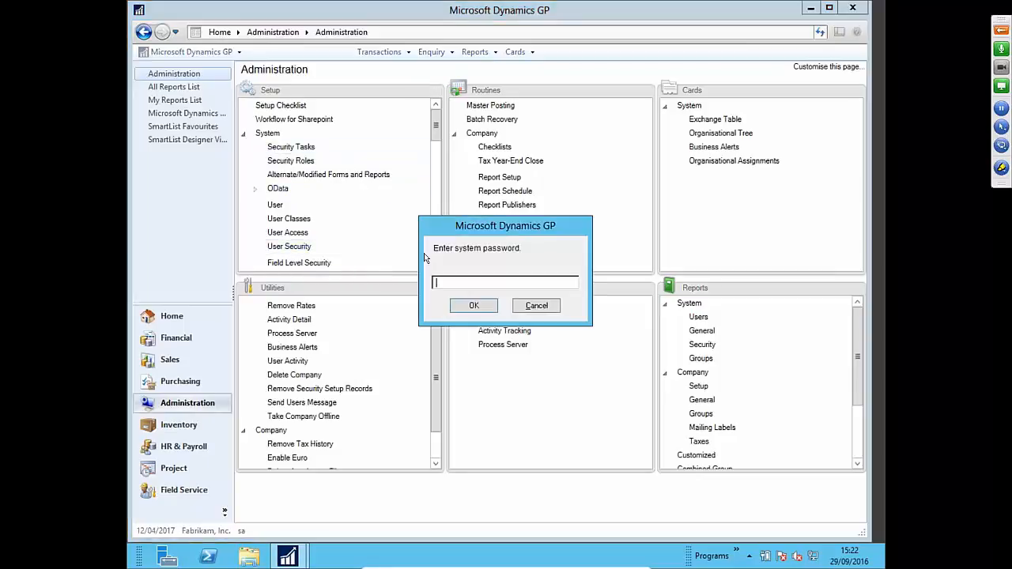
pyautogui.write('admin12345')
pyautogui.press('Return')
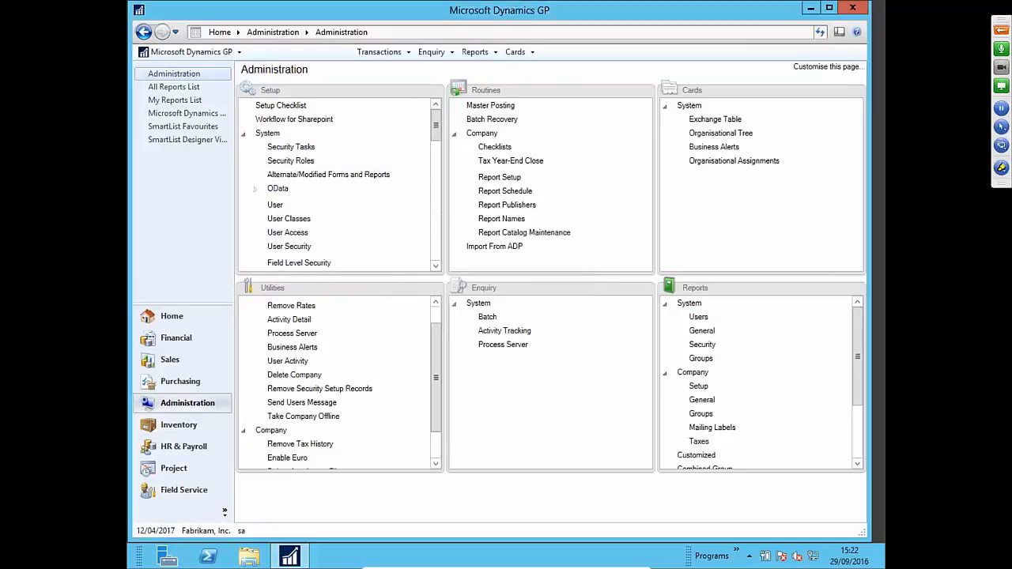
# - Select the demo user and the Fabrikam, Inc. company to see their roles
pyautogui.click(391, 158)
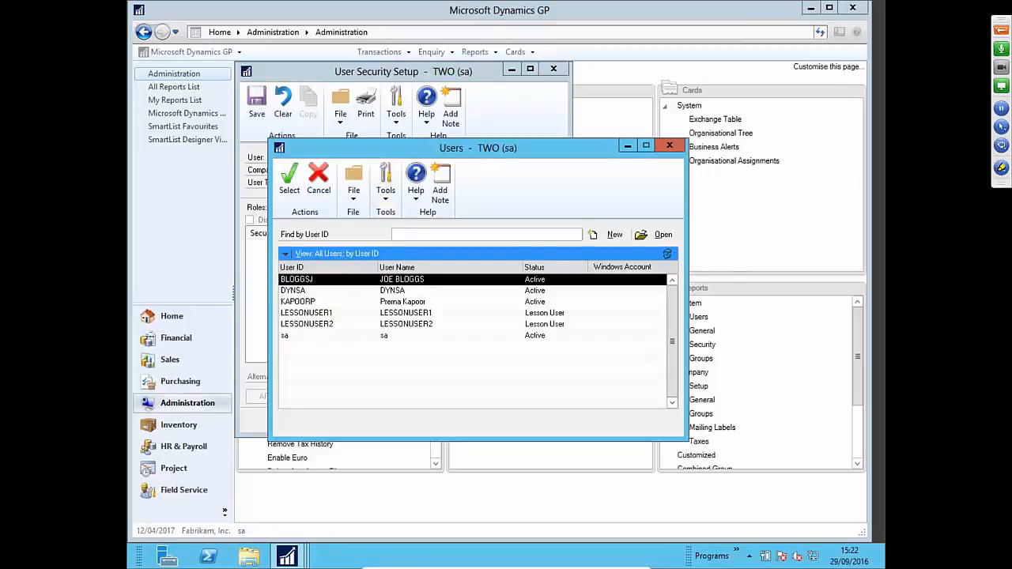
pyautogui.doubleClick(354, 282)
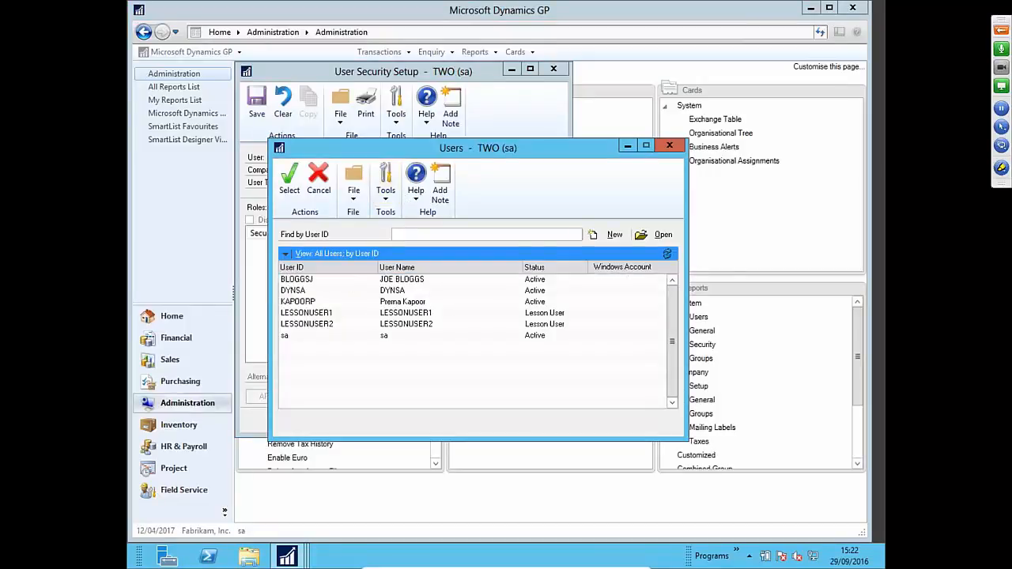
pyautogui.click(362, 171)
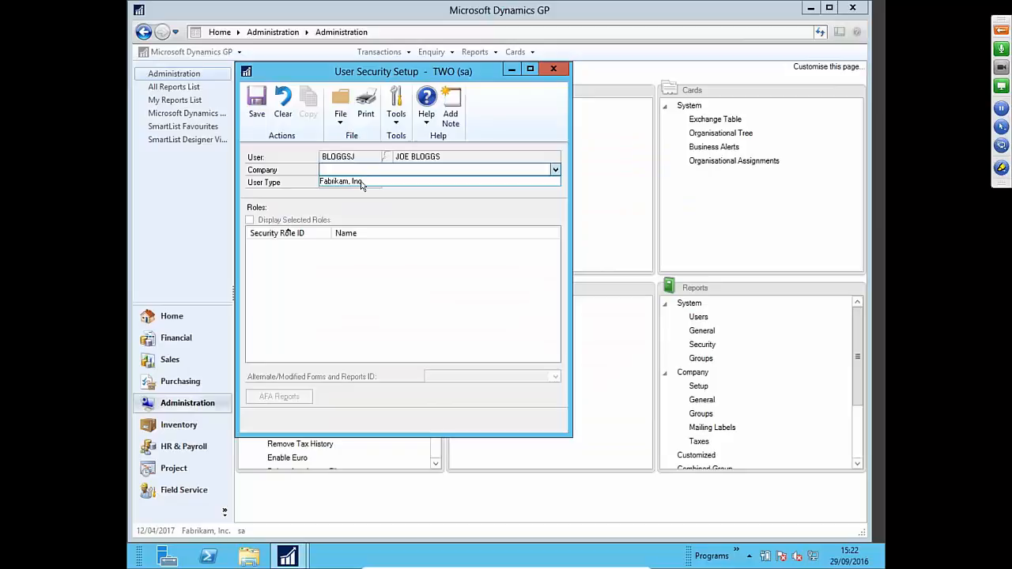
pyautogui.click(361, 182)
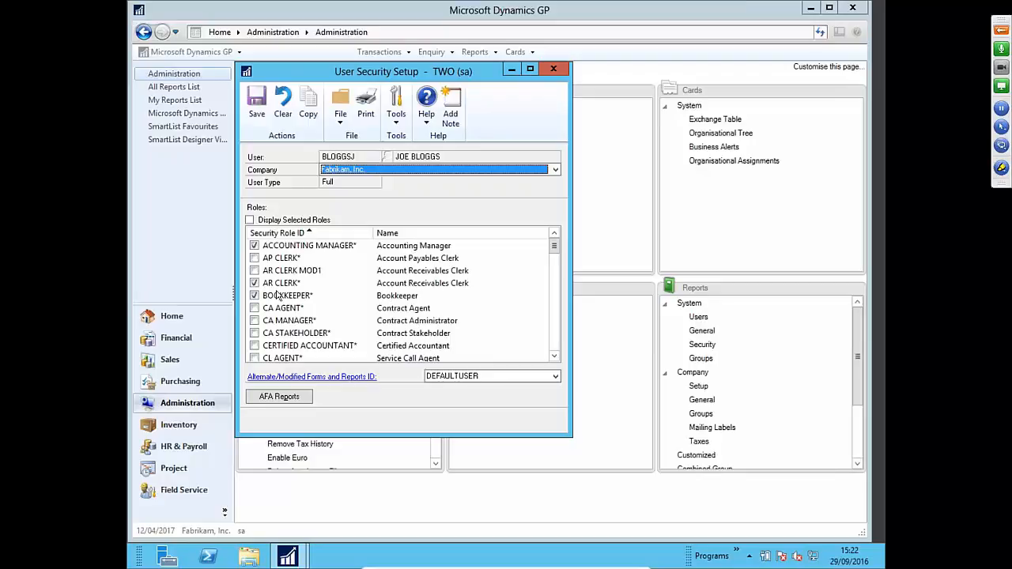
# - Update the user's Fabrikam roles so AR CLERK MOD1 is assigned, viewing only assigned roles
pyautogui.click(254, 294)
pyautogui.click(254, 271)
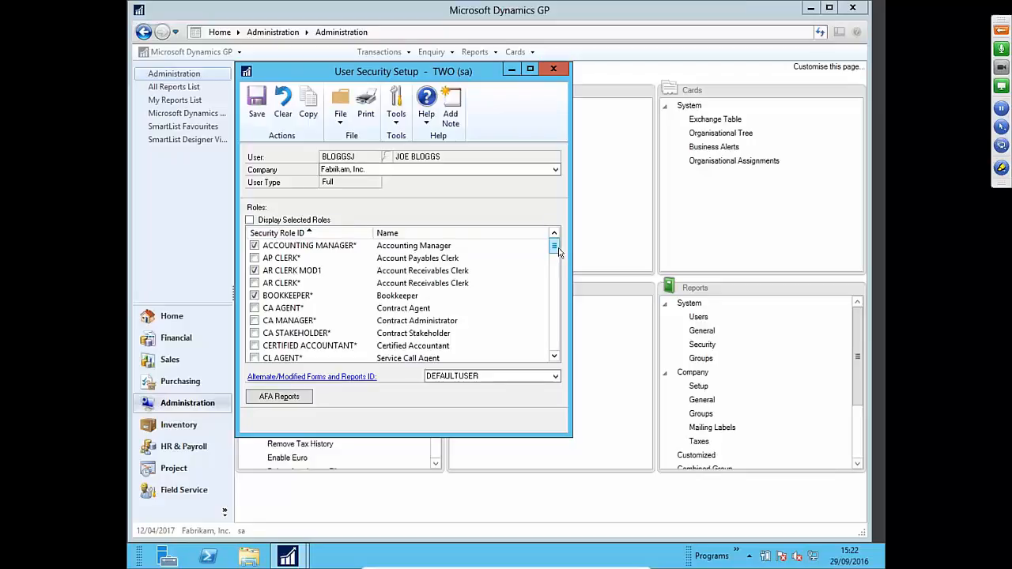
pyautogui.scroll(-3, 554, 301)
pyautogui.scroll(3, 554, 301)
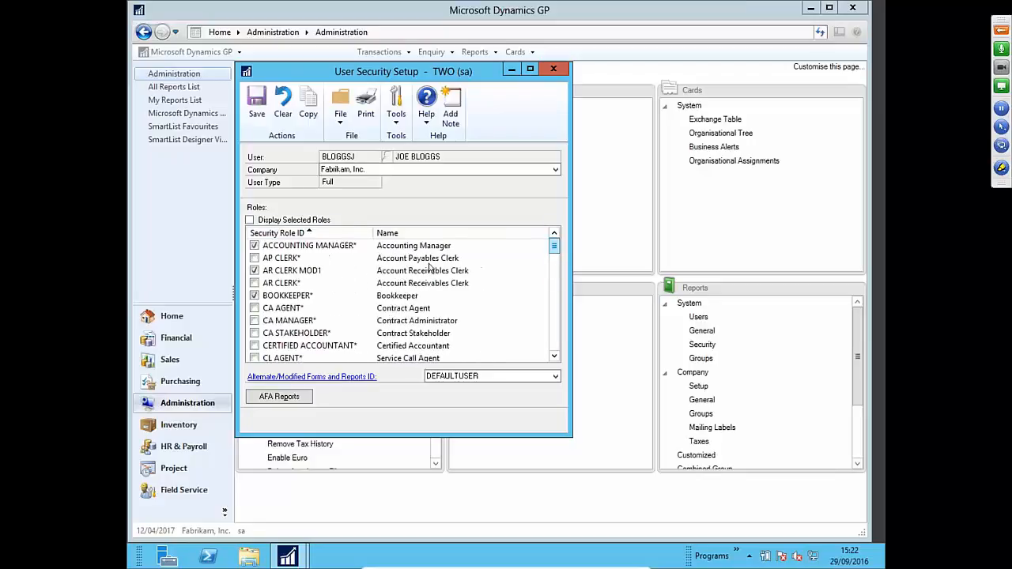
pyautogui.click(250, 219)
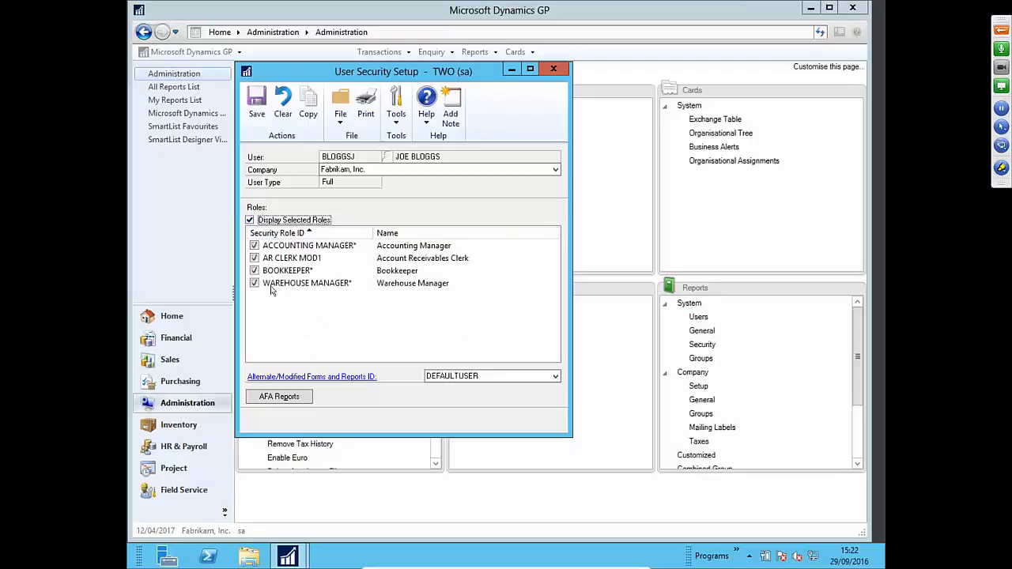
pyautogui.click(255, 283)
pyautogui.click(250, 221)
pyautogui.click(250, 221)
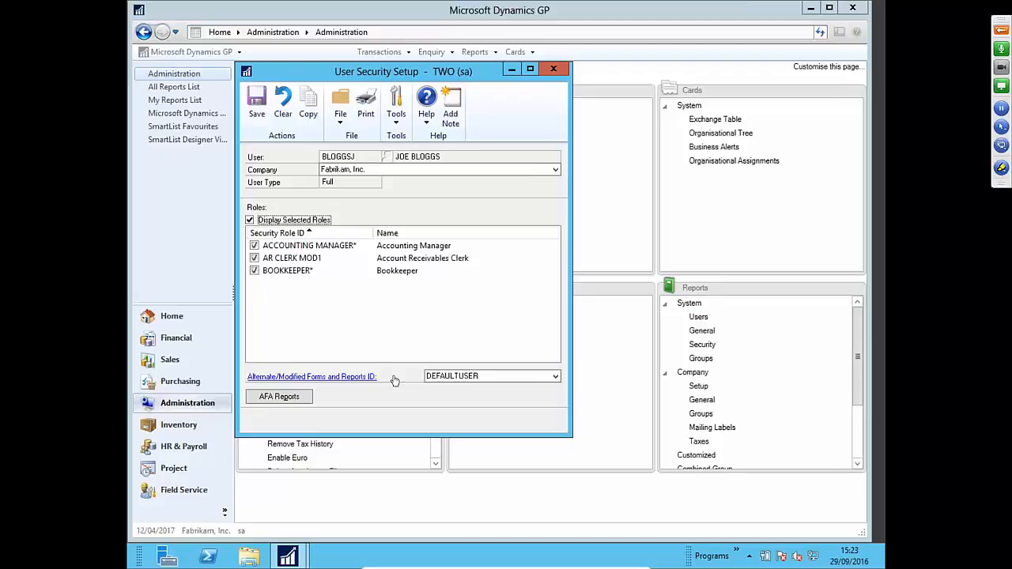
# - Keep DEFAULTUSER as the forms and reports ID and save the user's security
pyautogui.click(556, 376)
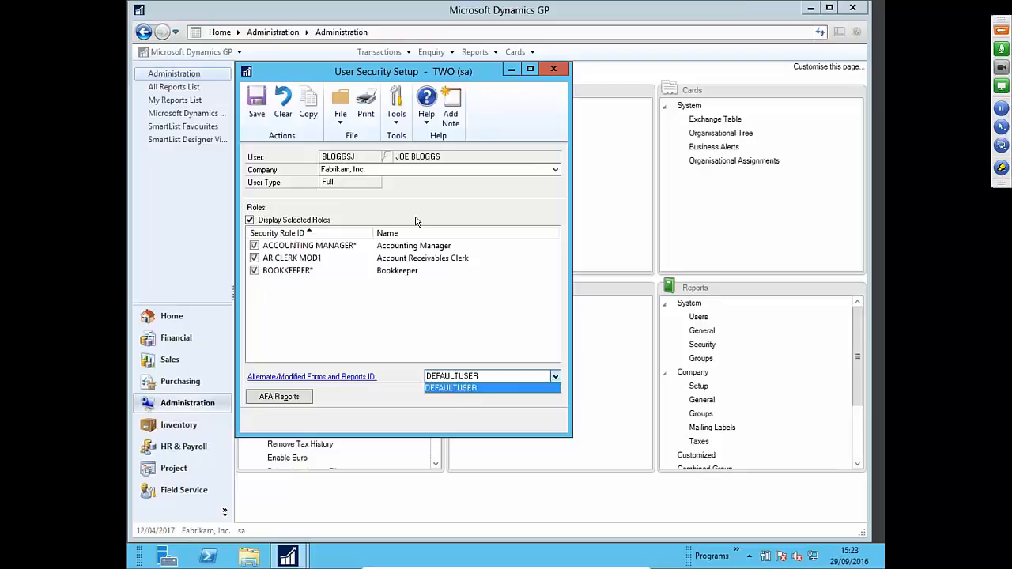
pyautogui.click(475, 388)
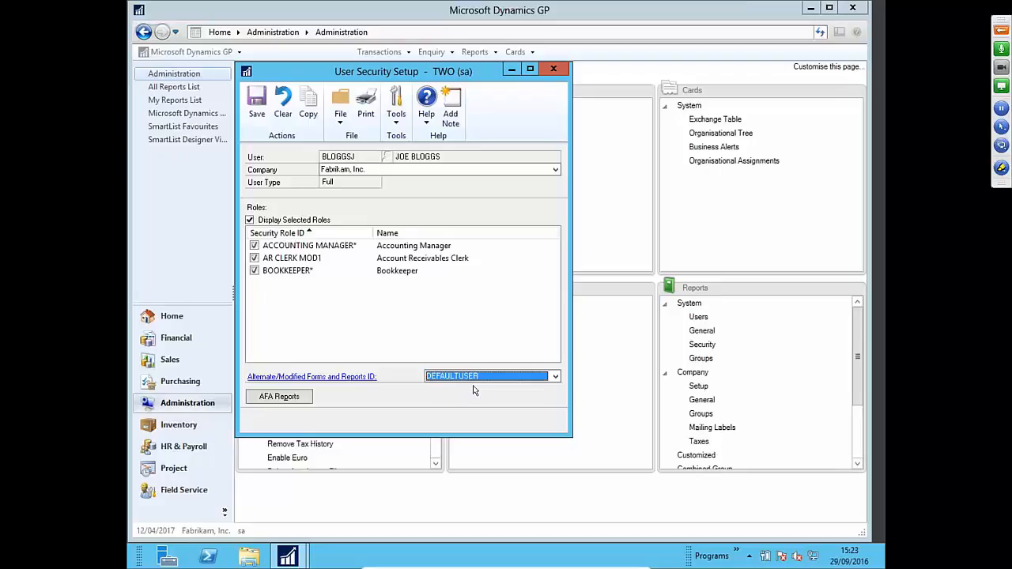
pyautogui.click(257, 110)
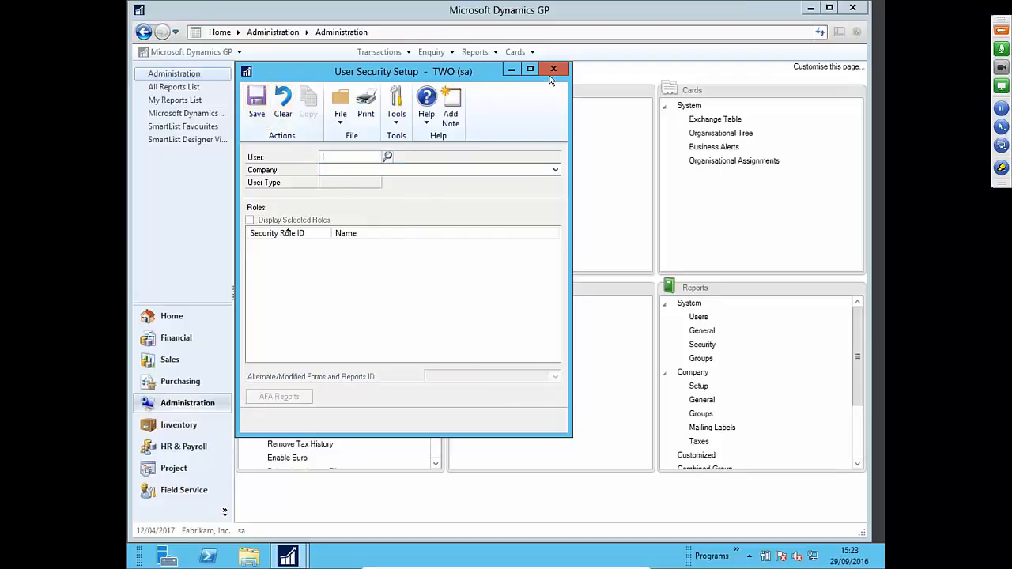
pyautogui.click(553, 69)
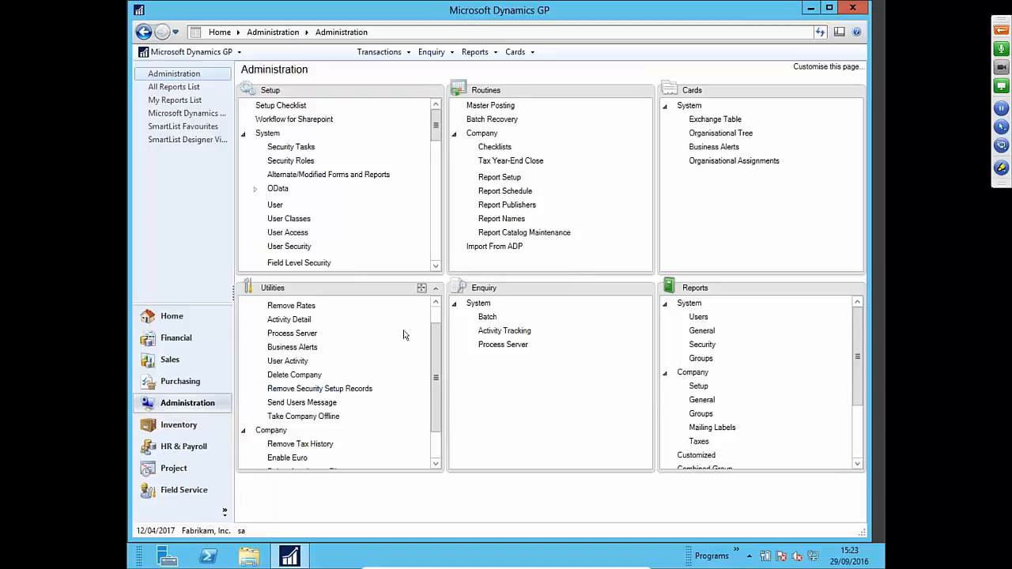
pyautogui.moveTo(438, 132); pyautogui.dragTo(438, 139)
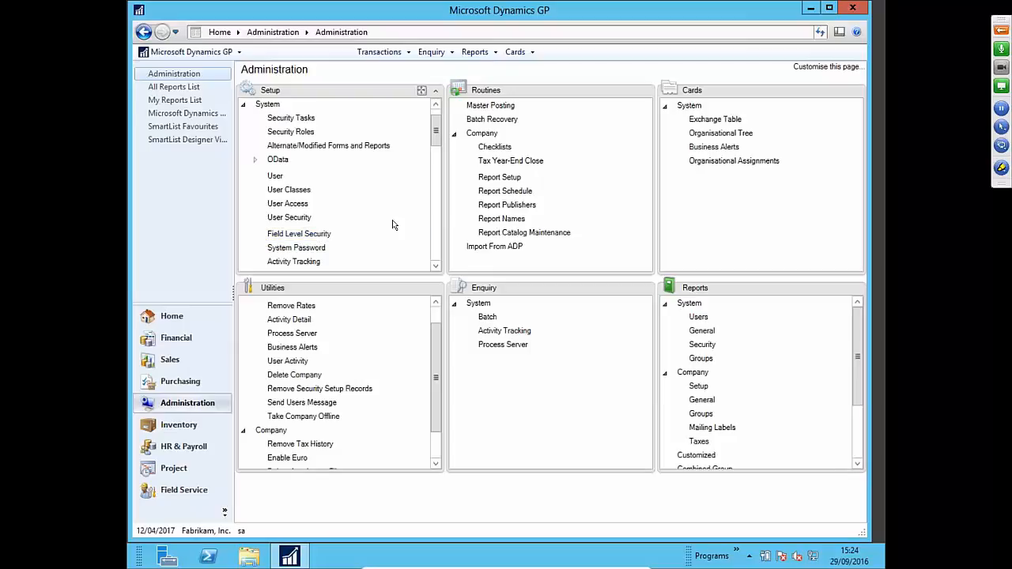
# - Unlock Field Level Security with the system password and add a new field security ID
pyautogui.click(295, 236)
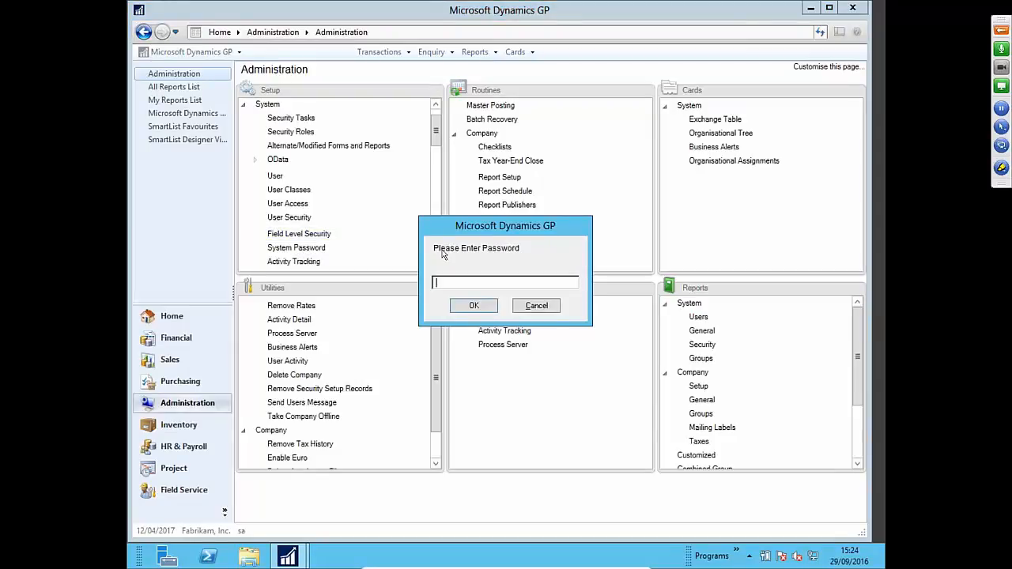
pyautogui.write('**********')
pyautogui.press('Return')
pyautogui.write('*********')
pyautogui.press('Return')
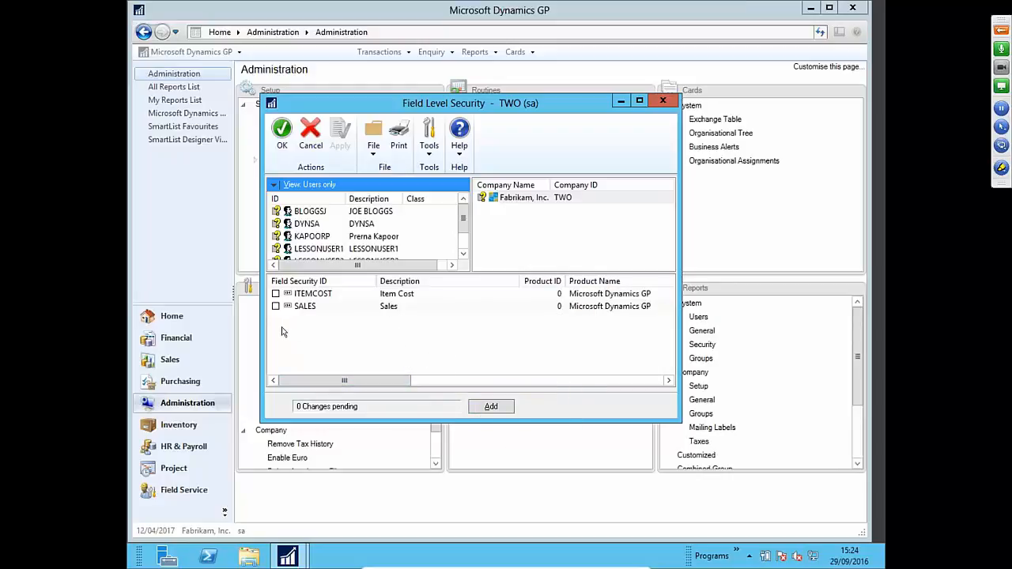
pyautogui.click(492, 407)
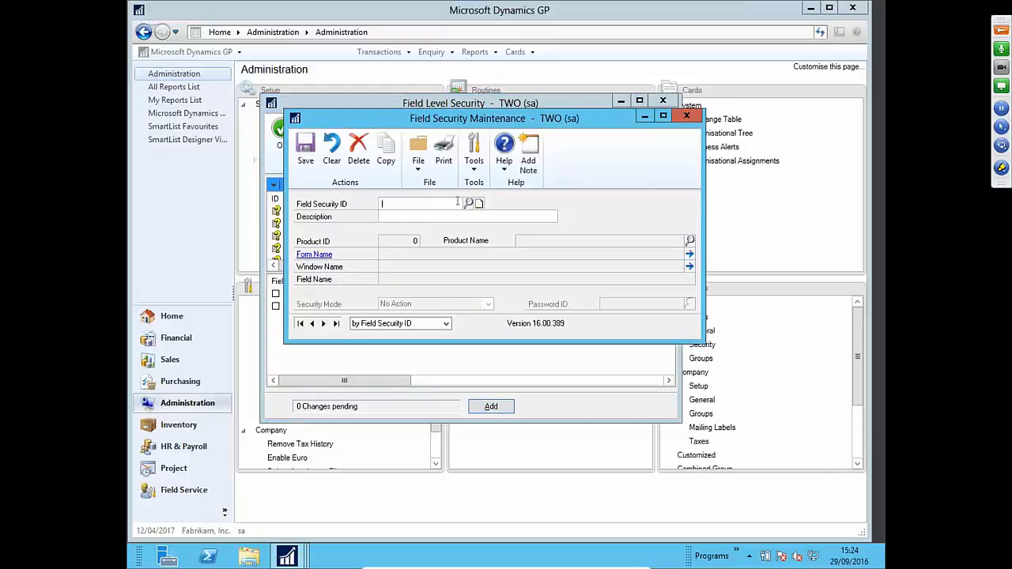
# - Name the record SALES DELETE, describe it as 'Sales Delete Button', and browse for the form
pyautogui.write('SAL')
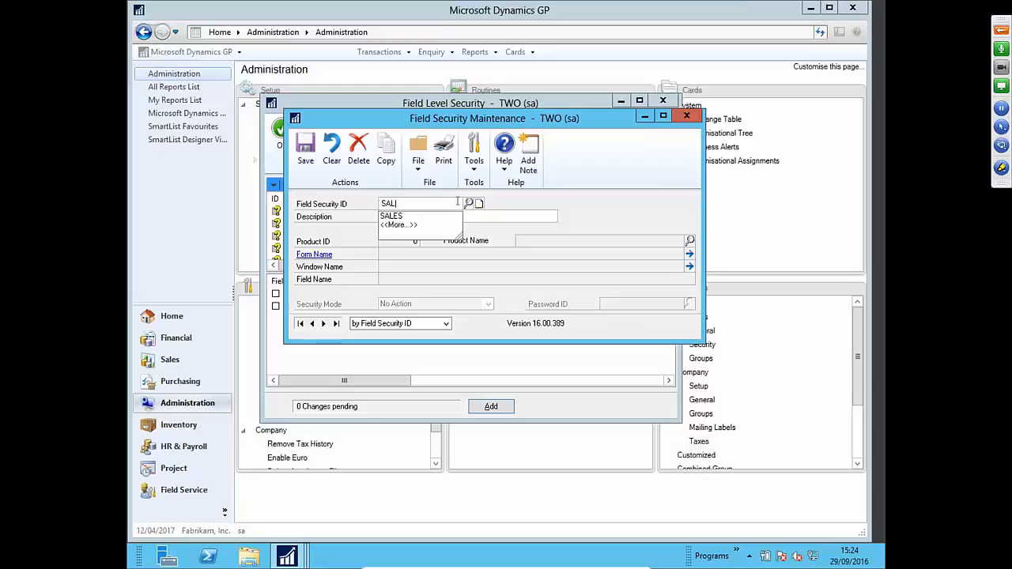
pyautogui.write('ES DELETE BU')
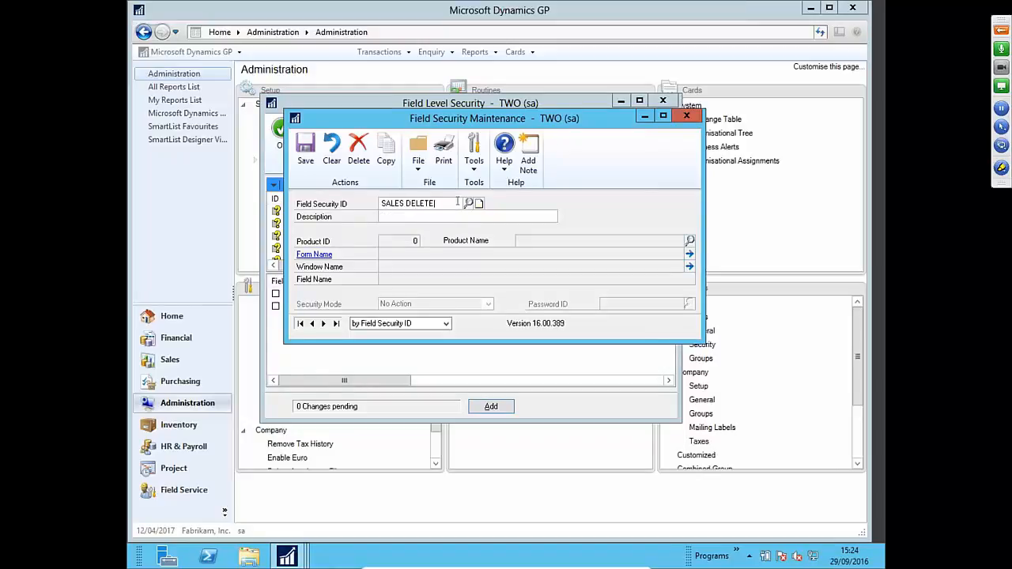
pyautogui.press('BackSpace')
pyautogui.press('BackSpace')
pyautogui.press('BackSpace')
pyautogui.click(464, 216)
pyautogui.write('Sales Delete Button')
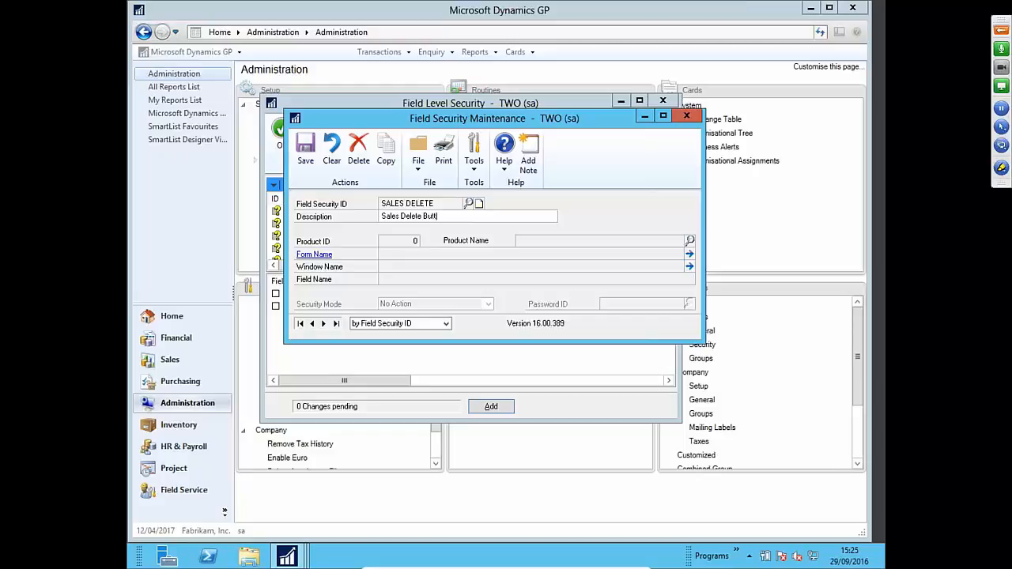
pyautogui.click(690, 241)
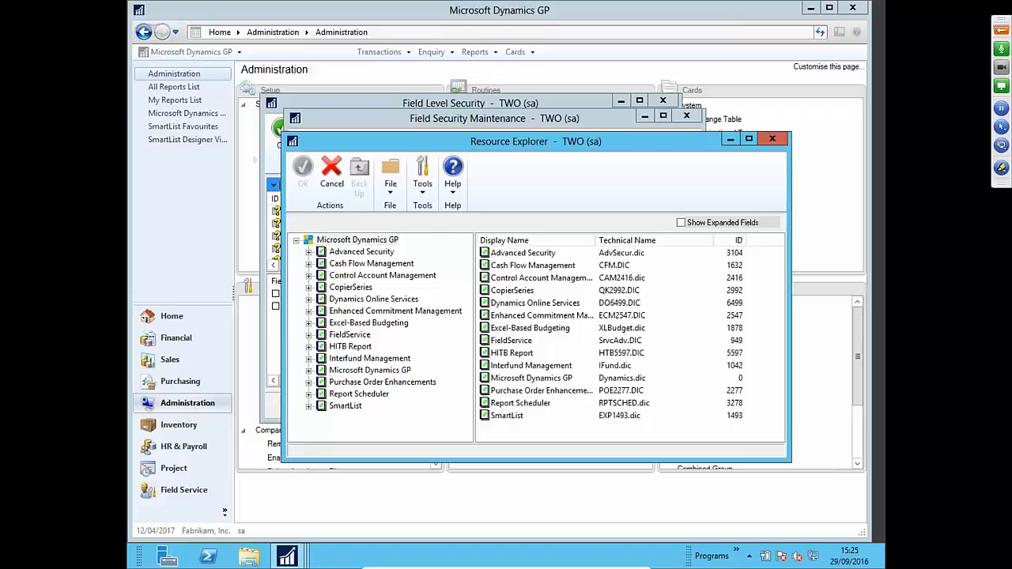
# - Expand Microsoft Dynamics GP > Sales > Debtor Maintenance and select Main: Debtor Maintenance
pyautogui.click(309, 370)
pyautogui.scroll(-1, 469, 337)
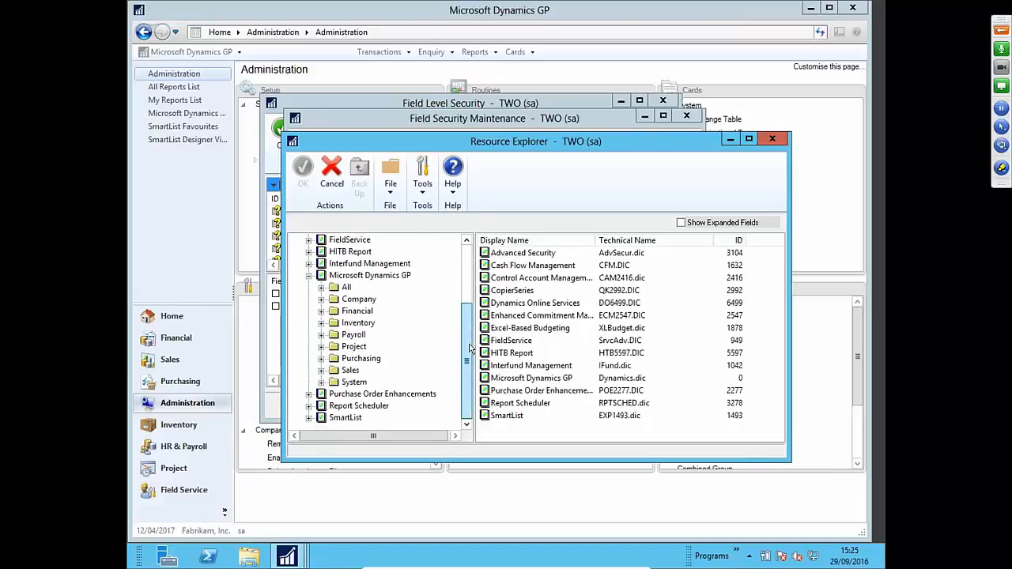
pyautogui.click(321, 371)
pyautogui.scroll(-2, 470, 269)
pyautogui.scroll(-2, 469, 269)
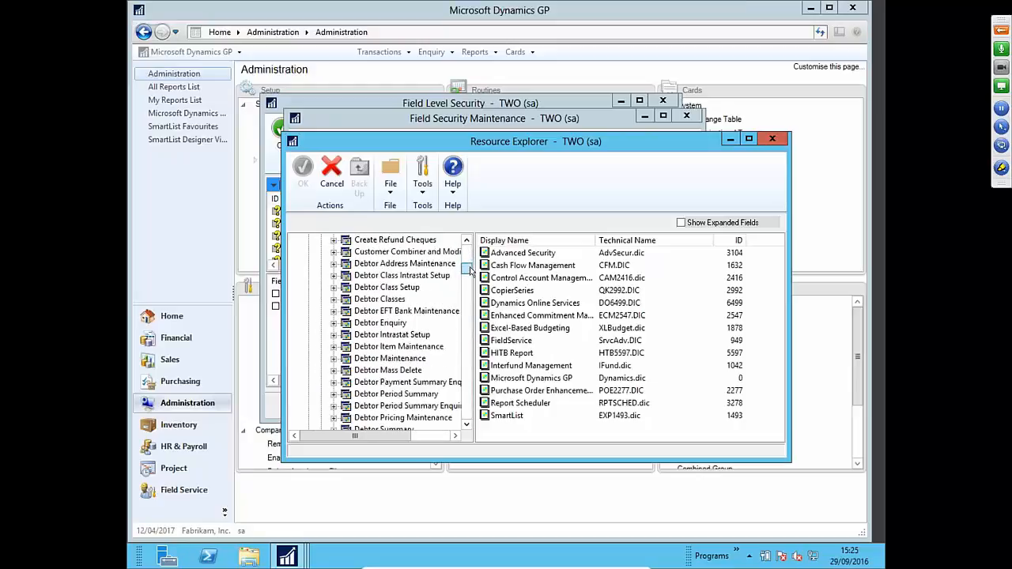
pyautogui.click(333, 358)
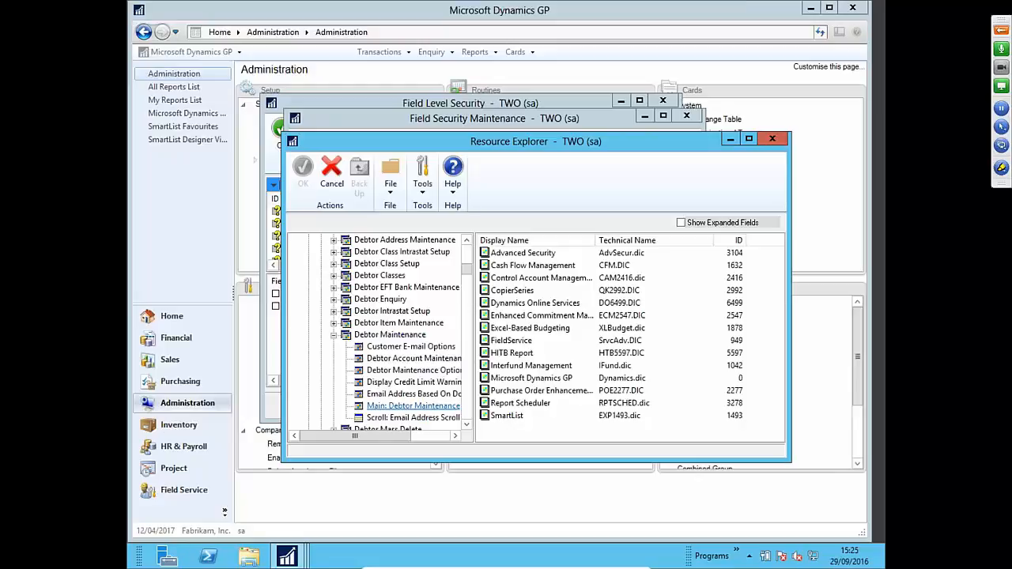
pyautogui.click(413, 406)
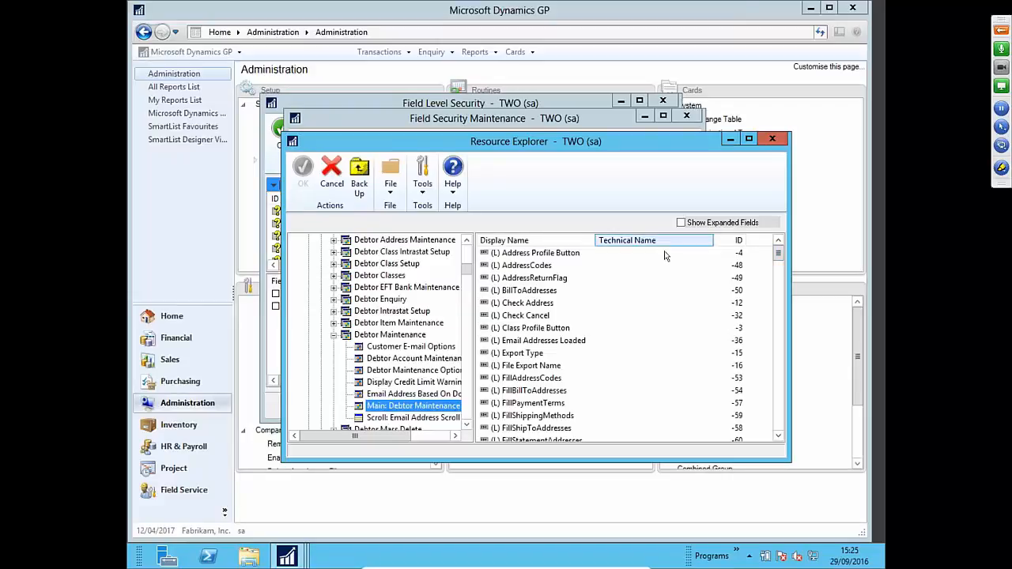
# - Choose the Delete Button field of RM_Customer_Maintenance and confirm it
pyautogui.scroll(-2, 783, 274)
pyautogui.scroll(-10, 783, 285)
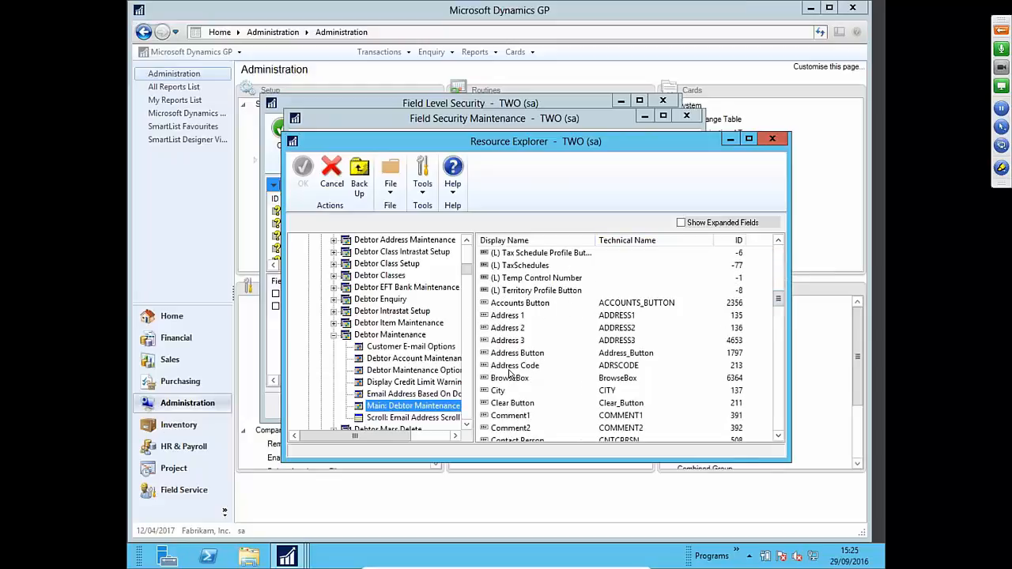
pyautogui.scroll(-1, 510, 375)
pyautogui.click(779, 438)
pyautogui.click(779, 438)
pyautogui.click(779, 439)
pyautogui.click(780, 438)
pyautogui.click(779, 438)
pyautogui.click(779, 438)
pyautogui.moveTo(779, 439); pyautogui.dragTo(779, 438)
pyautogui.click(509, 391)
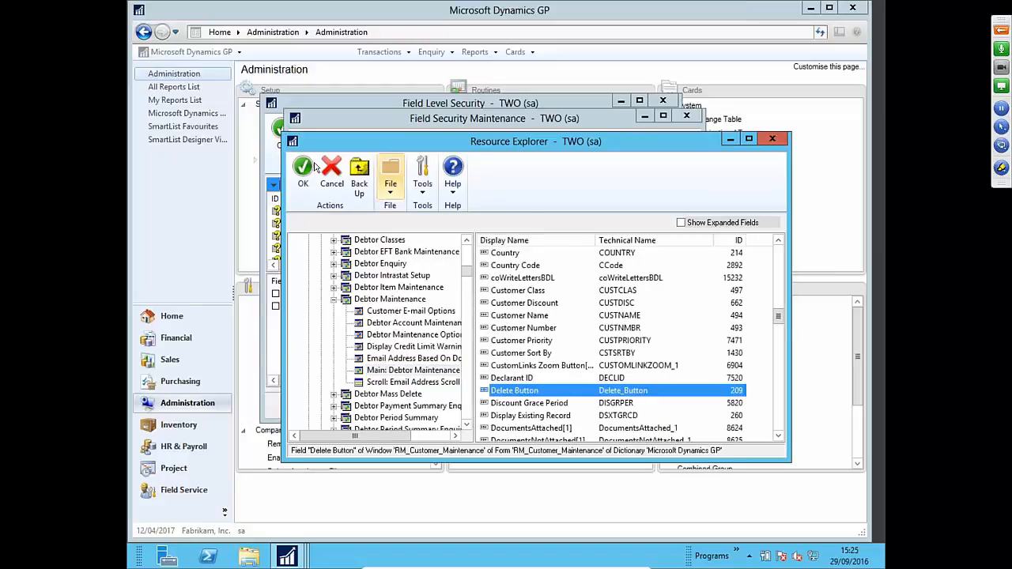
pyautogui.click(303, 170)
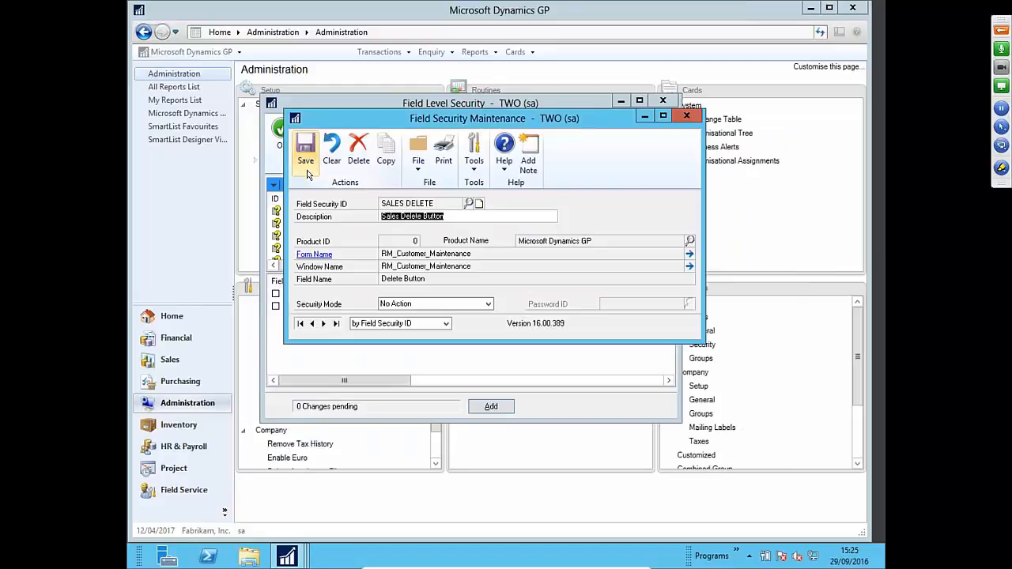
# - Save the SALES DELETE field security with Hide Field mode and close Field Security Maintenance
pyautogui.click(403, 305)
pyautogui.click(407, 370)
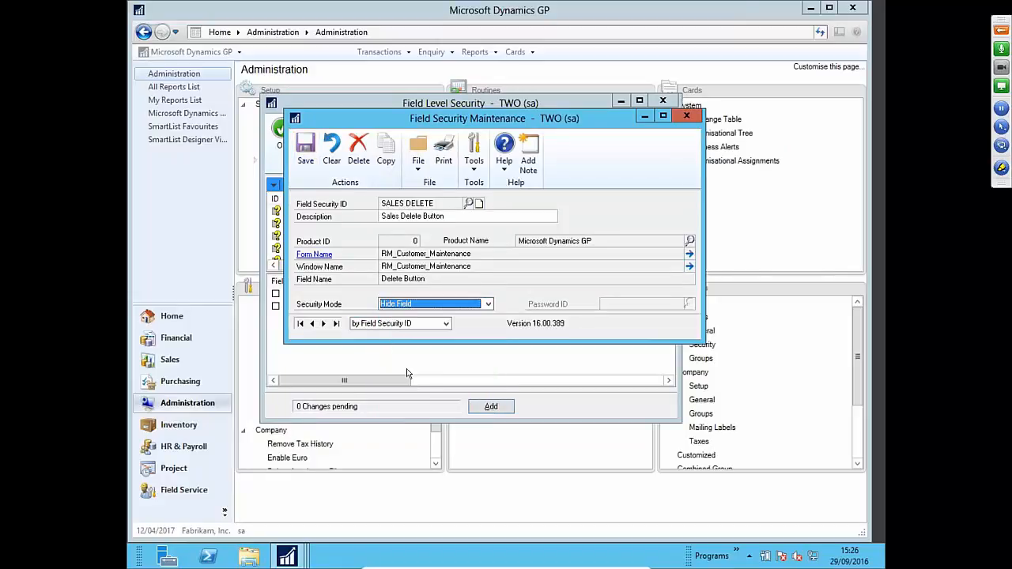
pyautogui.click(303, 163)
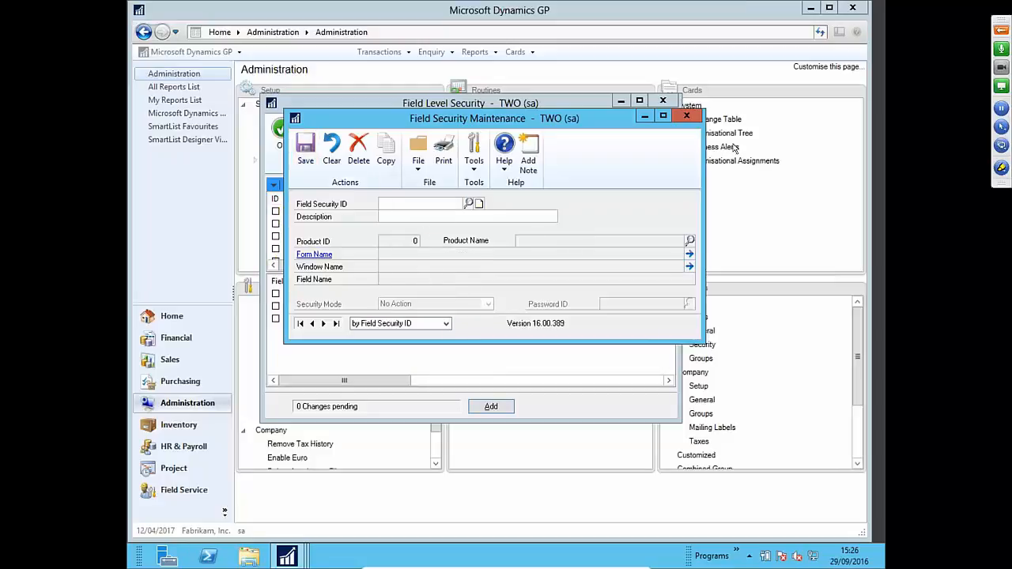
pyautogui.click(686, 118)
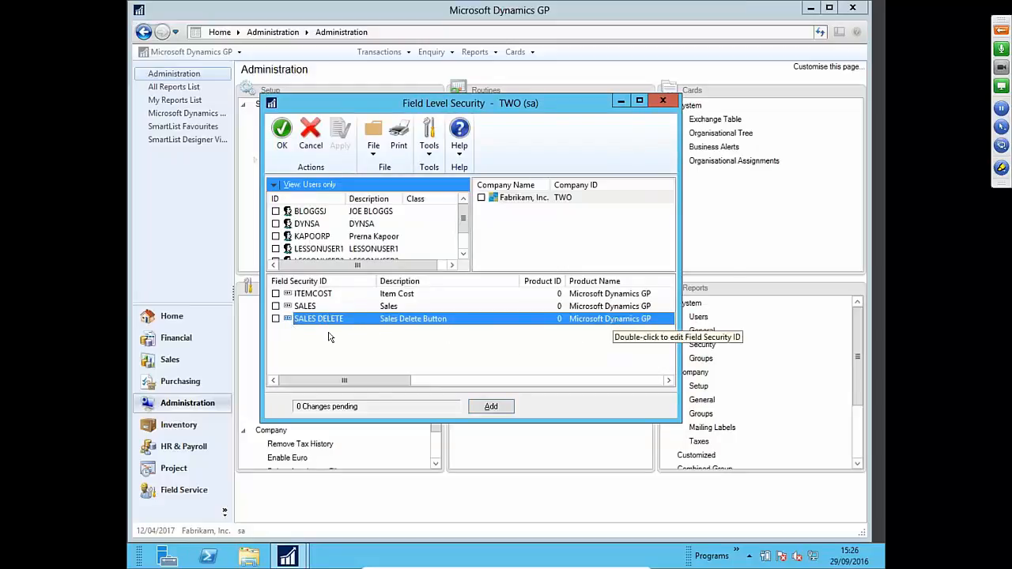
# - Assign SALES DELETE field security to the test user only, apply it, and close with OK
pyautogui.click(275, 319)
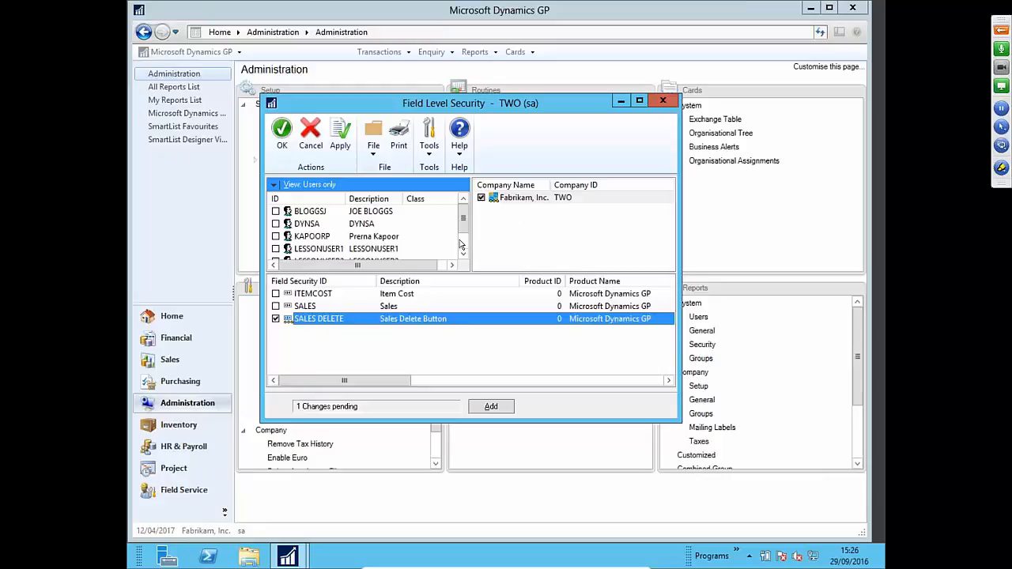
pyautogui.moveTo(465, 222)
pyautogui.mouseDown()
pyautogui.moveTo(465, 231)
pyautogui.moveTo(465, 214)
pyautogui.mouseUp()
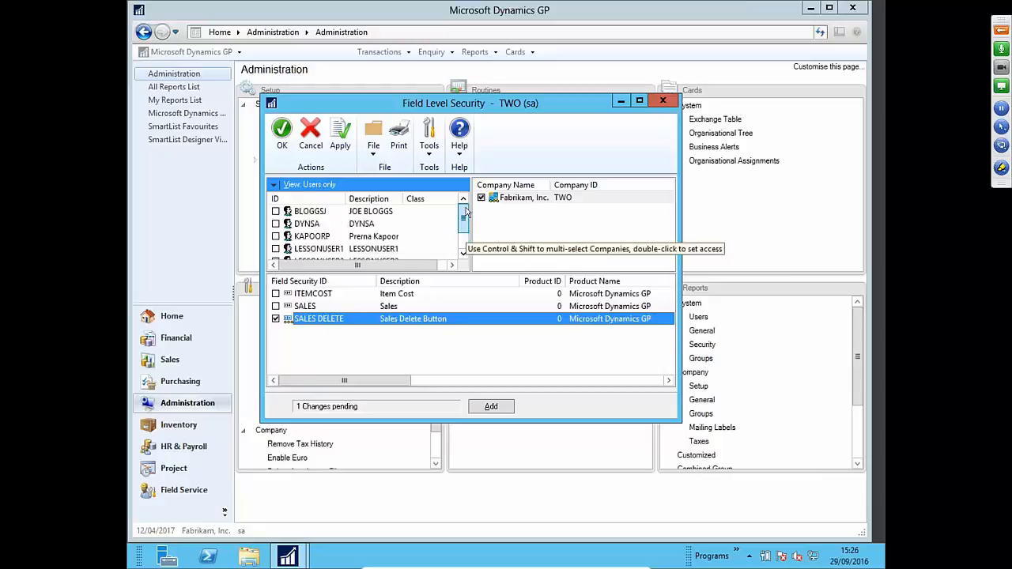
pyautogui.scroll(-2, 465, 233)
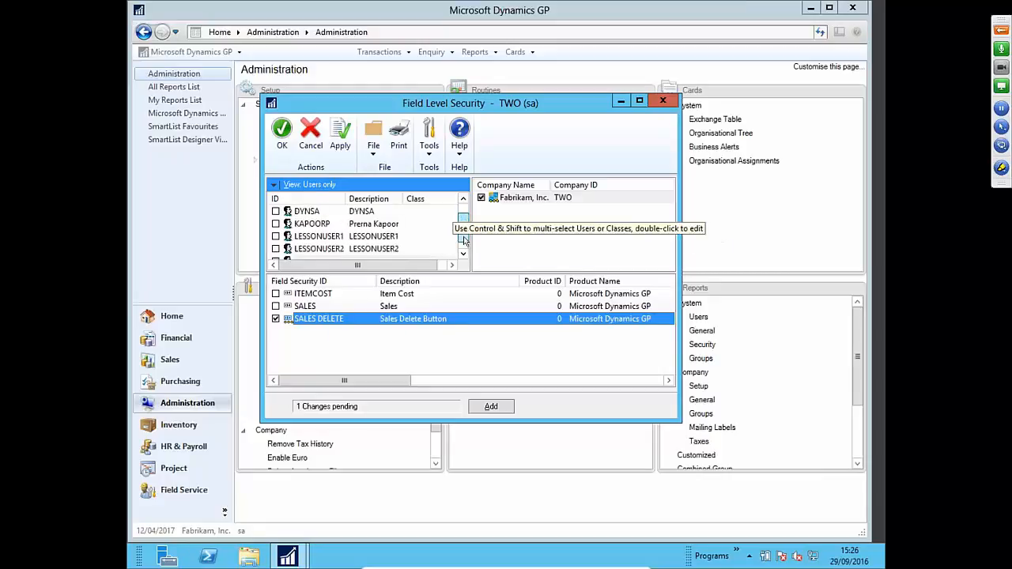
pyautogui.click(275, 249)
pyautogui.click(276, 250)
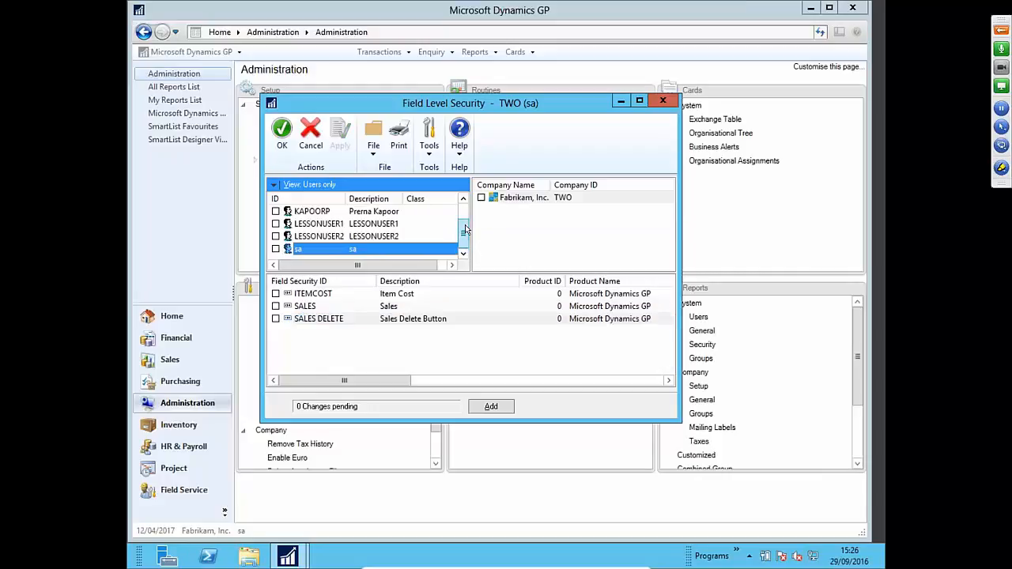
pyautogui.moveTo(465, 236); pyautogui.dragTo(466, 217)
pyautogui.click(275, 212)
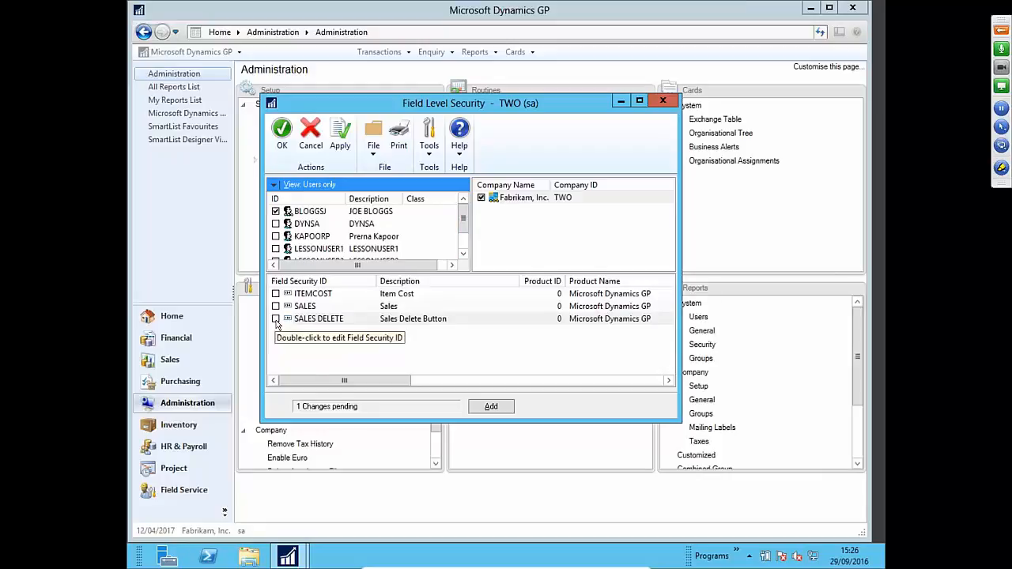
pyautogui.click(276, 319)
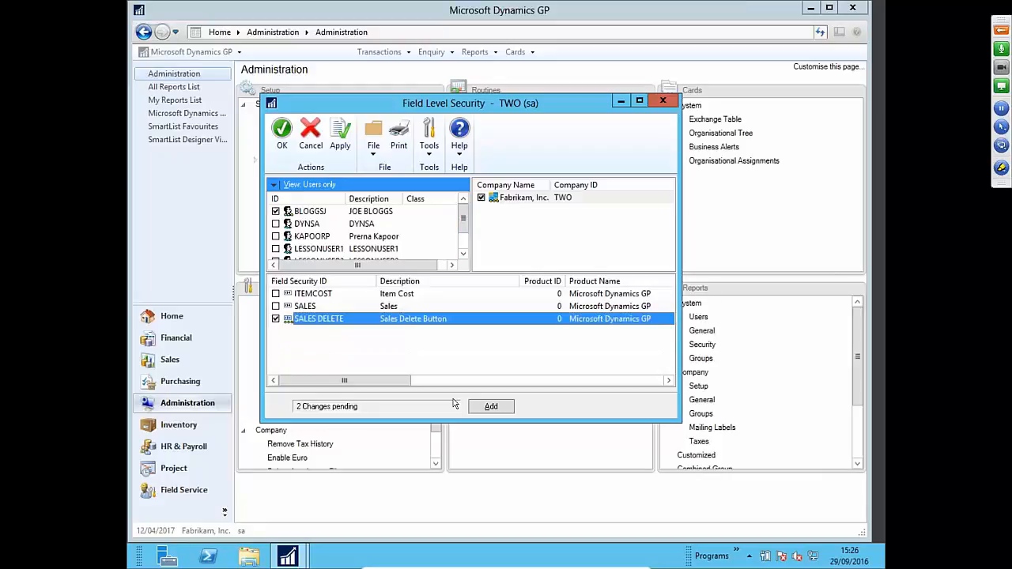
pyautogui.click(340, 140)
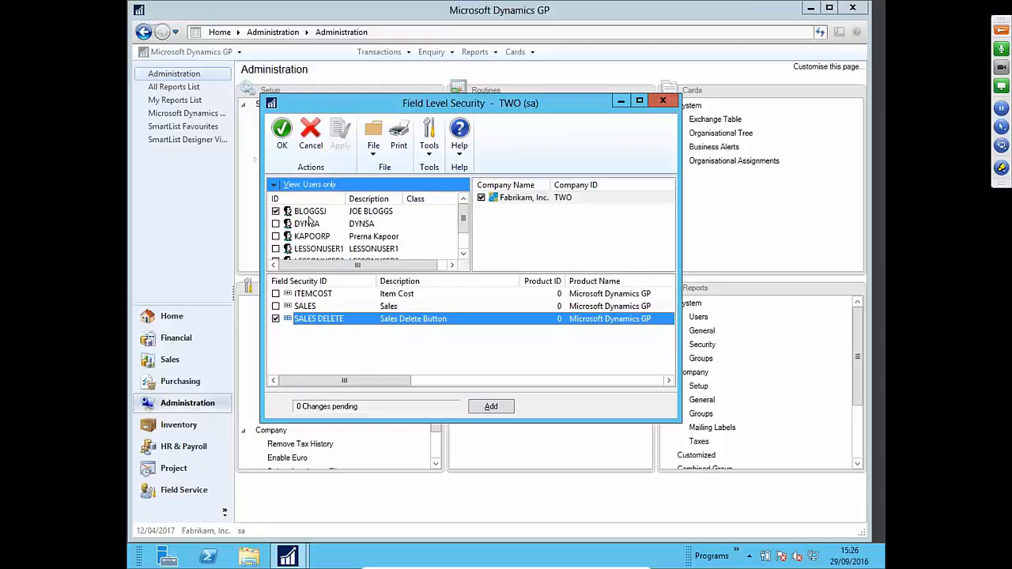
pyautogui.click(280, 135)
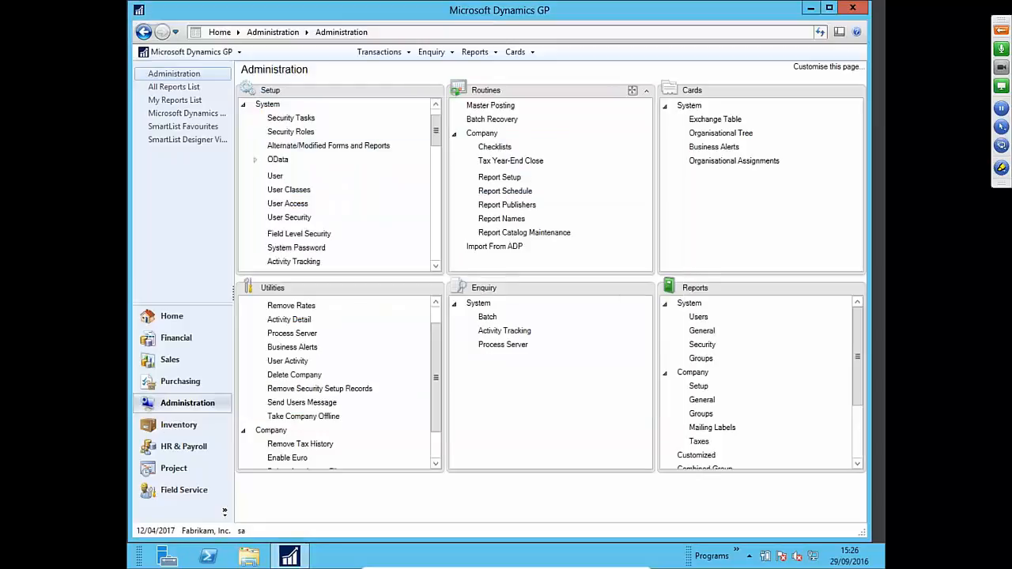
pyautogui.click(506, 59)
pyautogui.moveTo(534, 71)
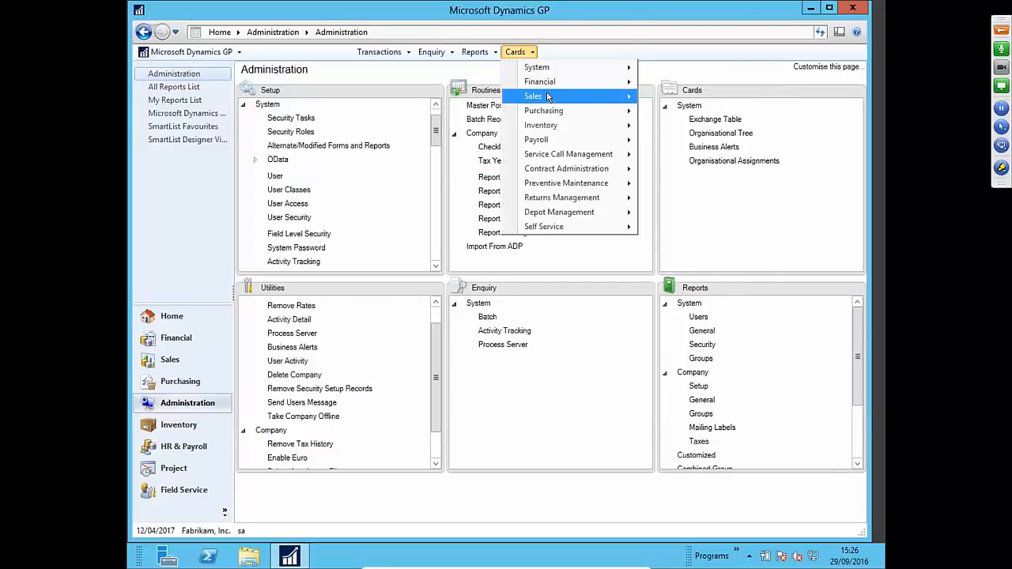
pyautogui.moveTo(546, 94)
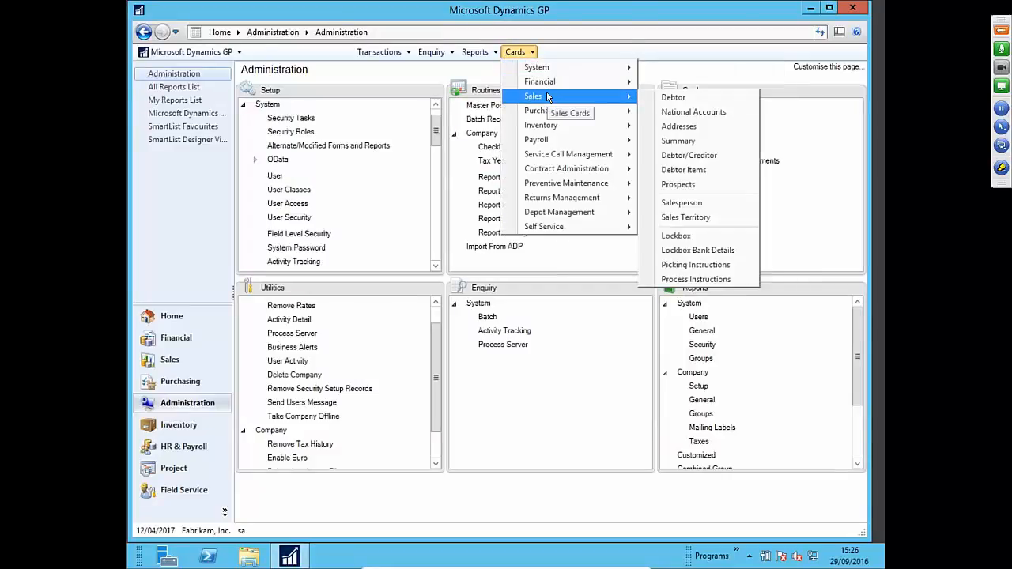
pyautogui.click(664, 106)
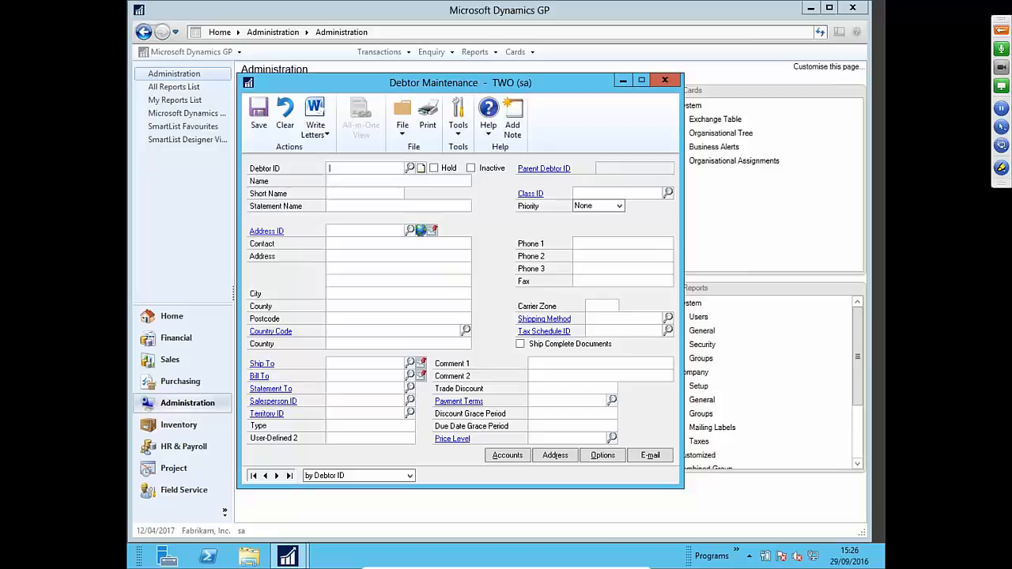
pyautogui.click(665, 81)
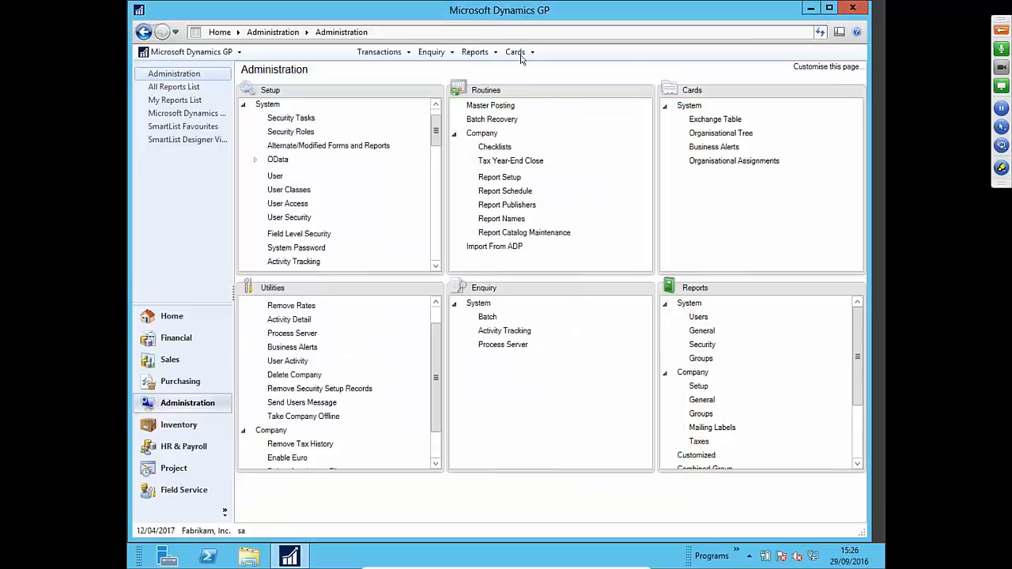
pyautogui.click(515, 51)
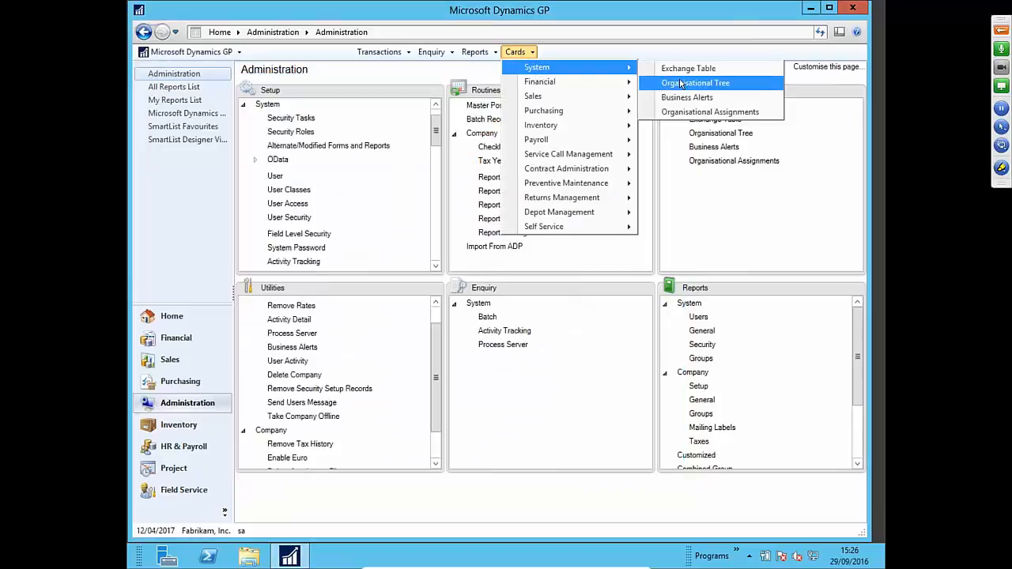
pyautogui.moveTo(617, 97)
pyautogui.click(668, 97)
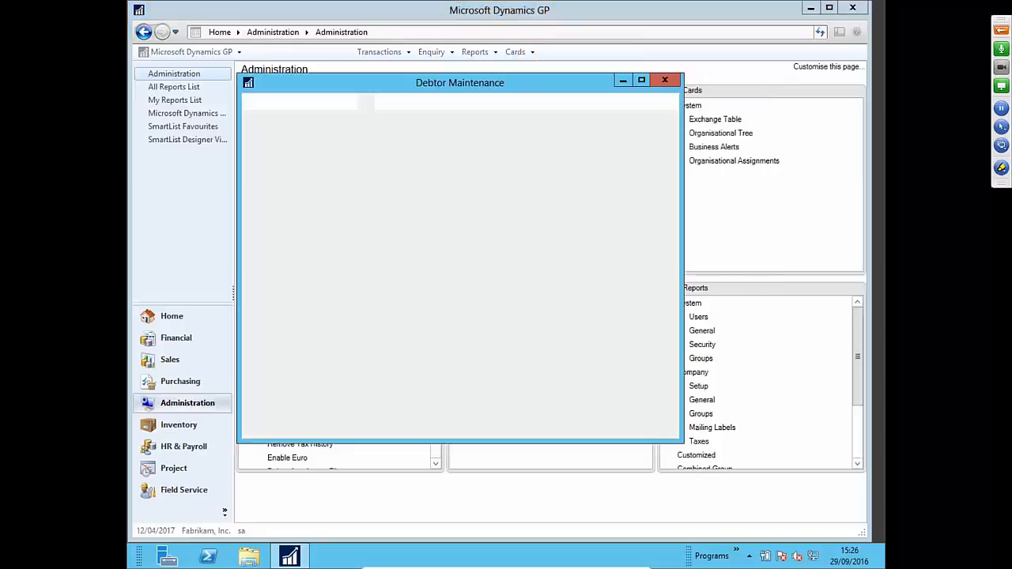
pyautogui.click(649, 79)
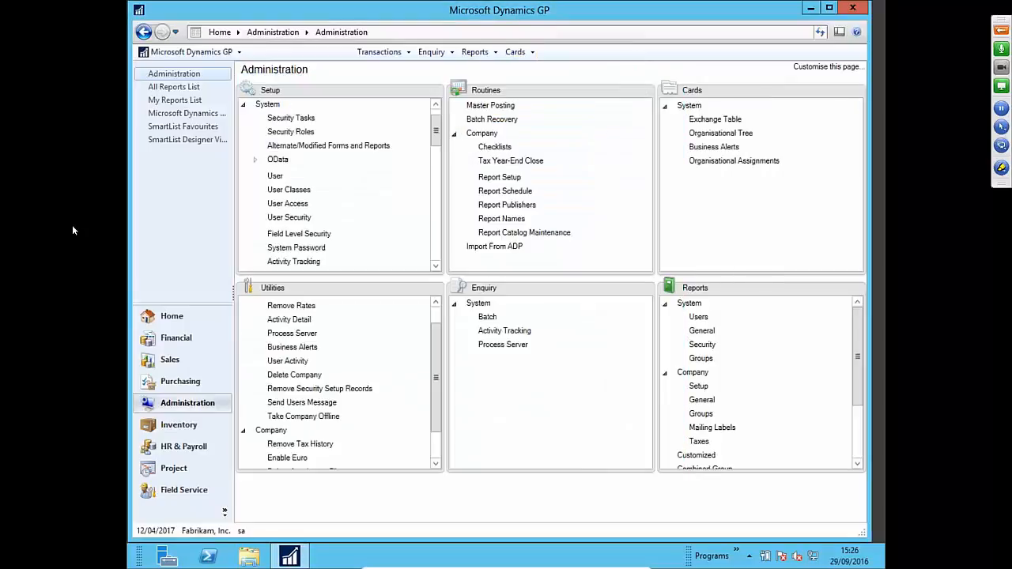
pyautogui.click(290, 218)
pyautogui.click(537, 305)
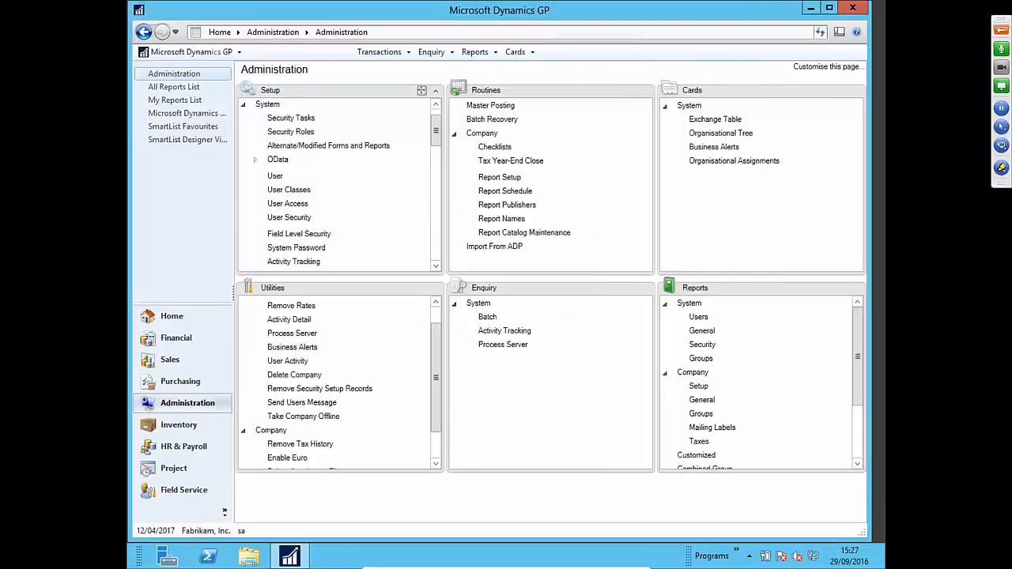
# - Open Field Level Security with the system password and untick SALES DELETE for sa
pyautogui.click(304, 235)
pyautogui.write('●●●●●●●●●●')
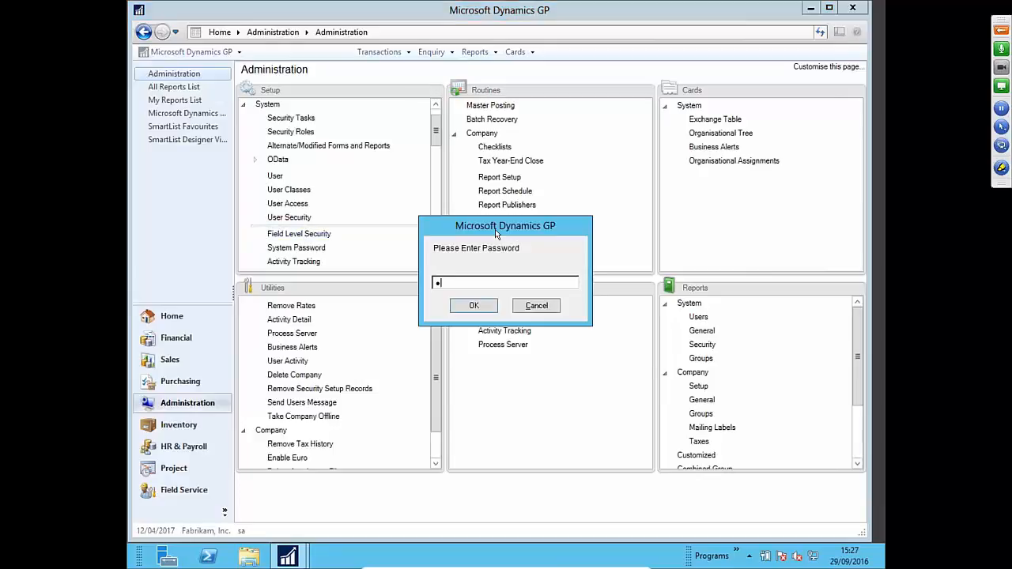
pyautogui.press('Return')
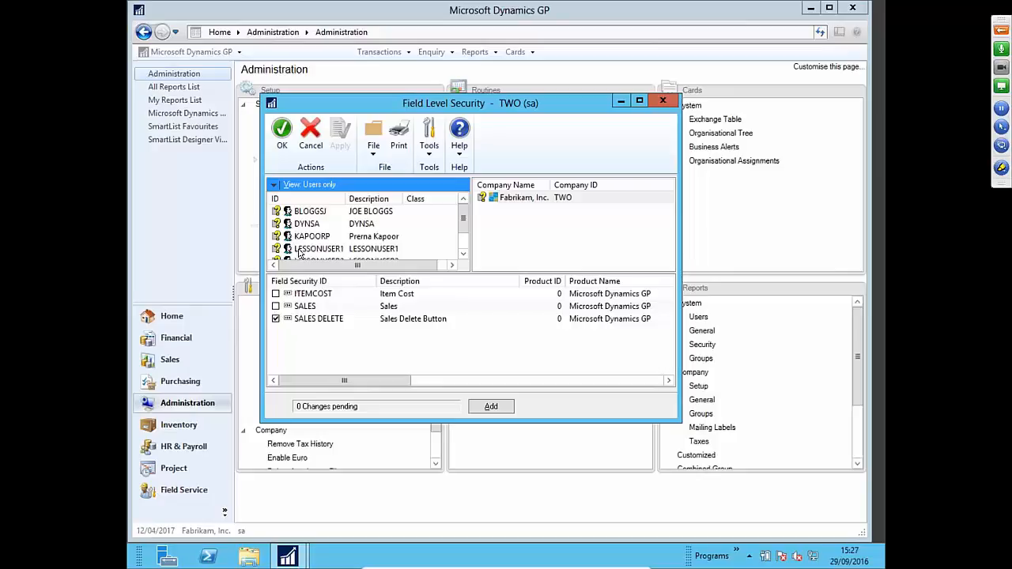
pyautogui.click(409, 212)
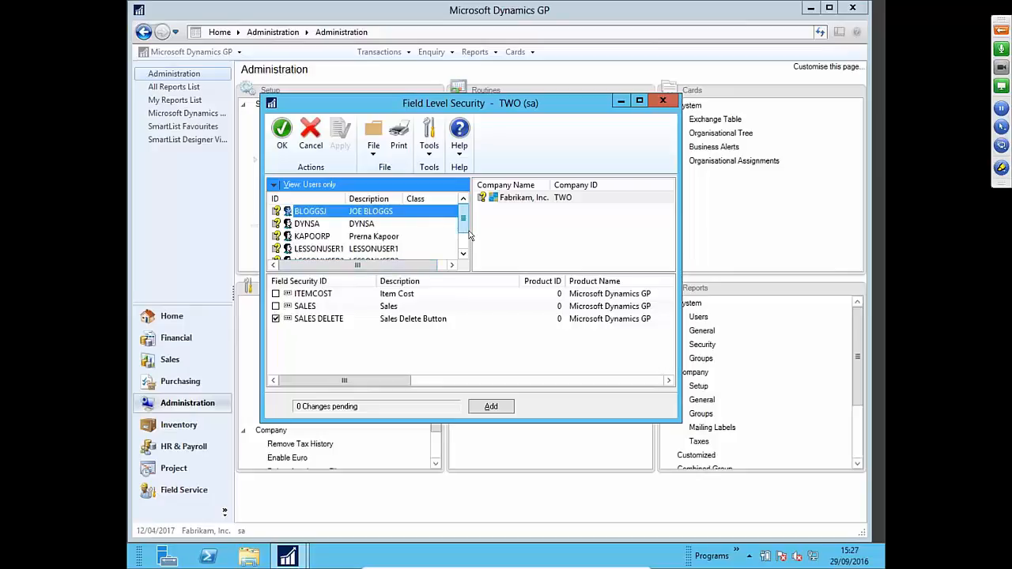
pyautogui.scroll(-1, 409, 215)
pyautogui.click(374, 248)
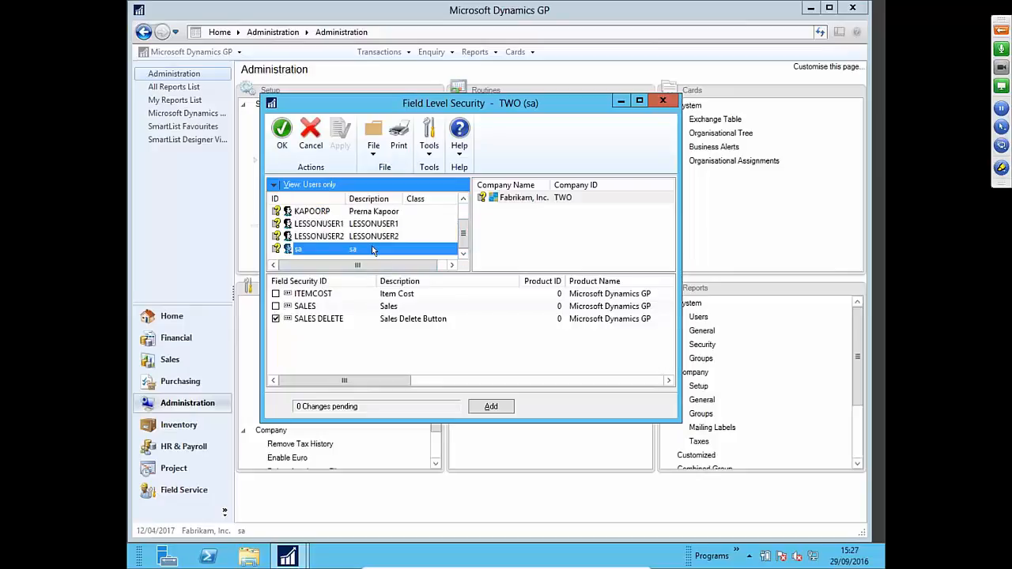
pyautogui.click(276, 319)
# - Confirm the test user keeps SALES DELETE, apply the change, and close Field Level Security
pyautogui.scroll(1, 340, 219)
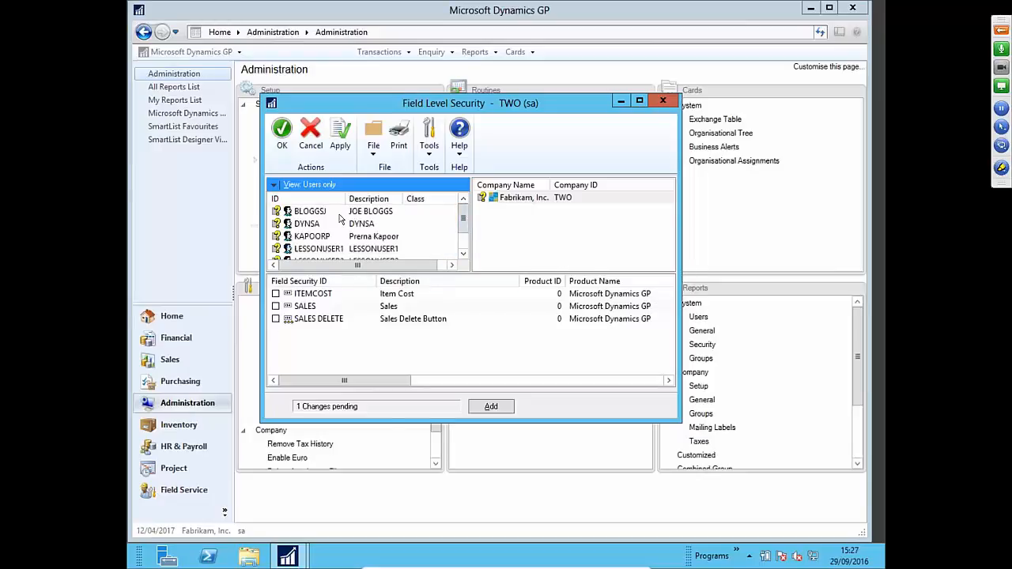
pyautogui.click(340, 219)
pyautogui.scroll(-1, 308, 245)
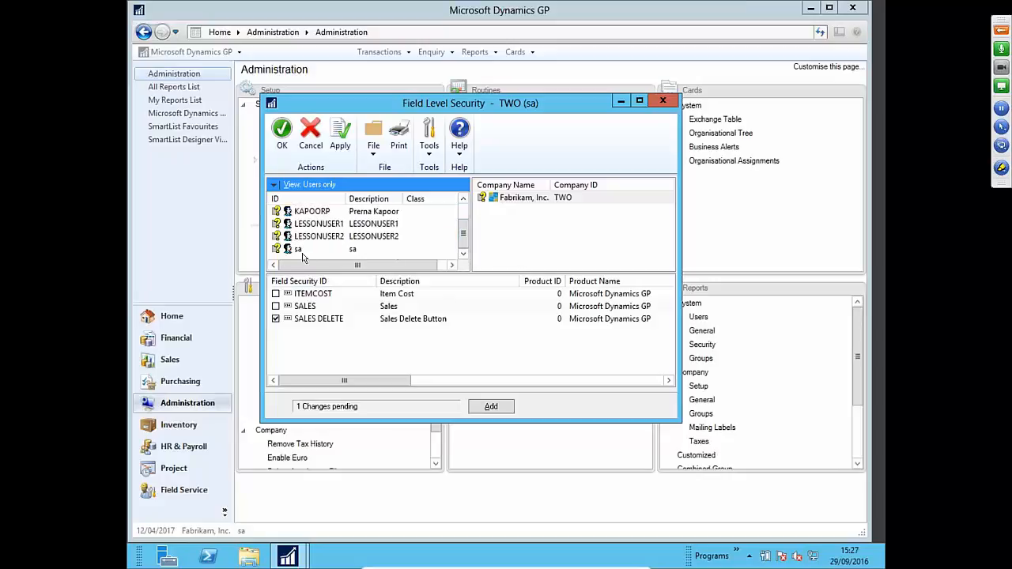
pyautogui.click(301, 251)
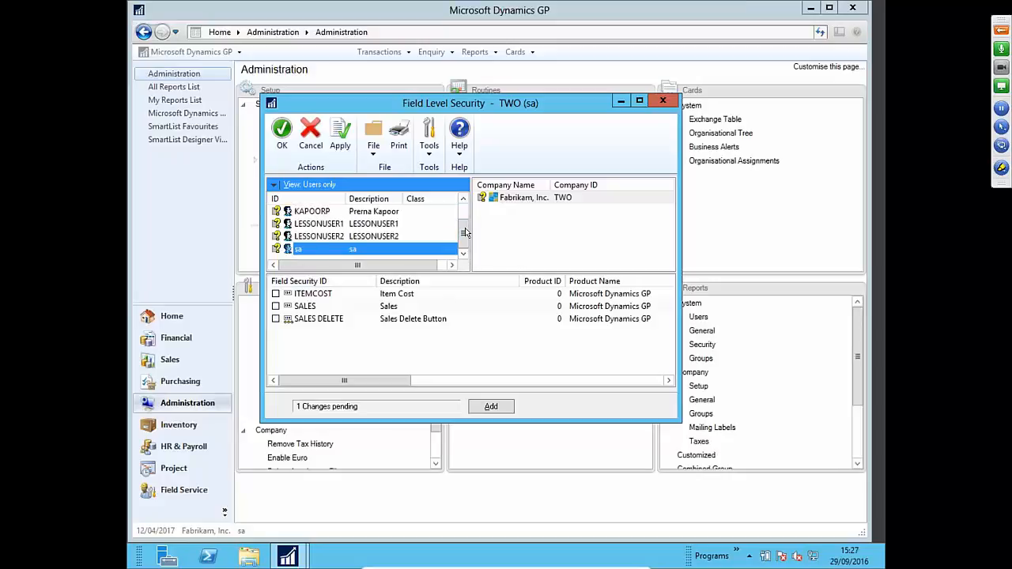
pyautogui.moveTo(463, 234); pyautogui.dragTo(458, 213)
pyautogui.click(304, 214)
pyautogui.scroll(-2, 305, 221)
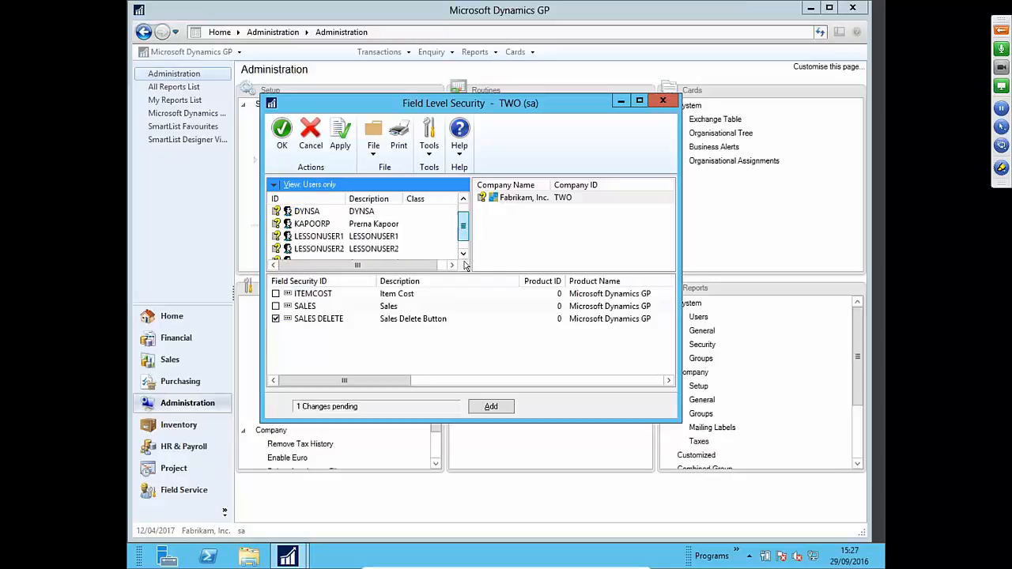
pyautogui.click(339, 135)
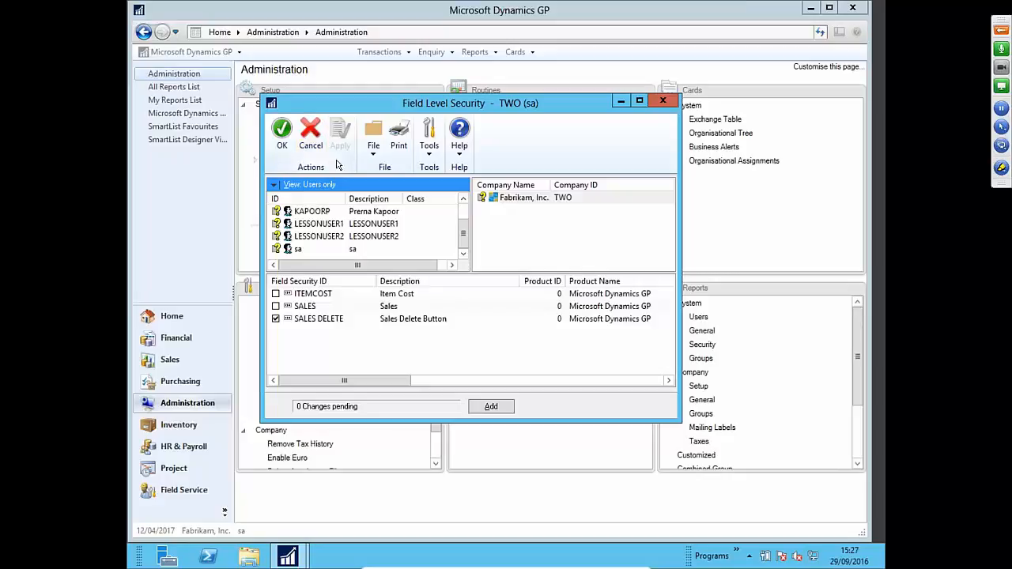
pyautogui.click(315, 251)
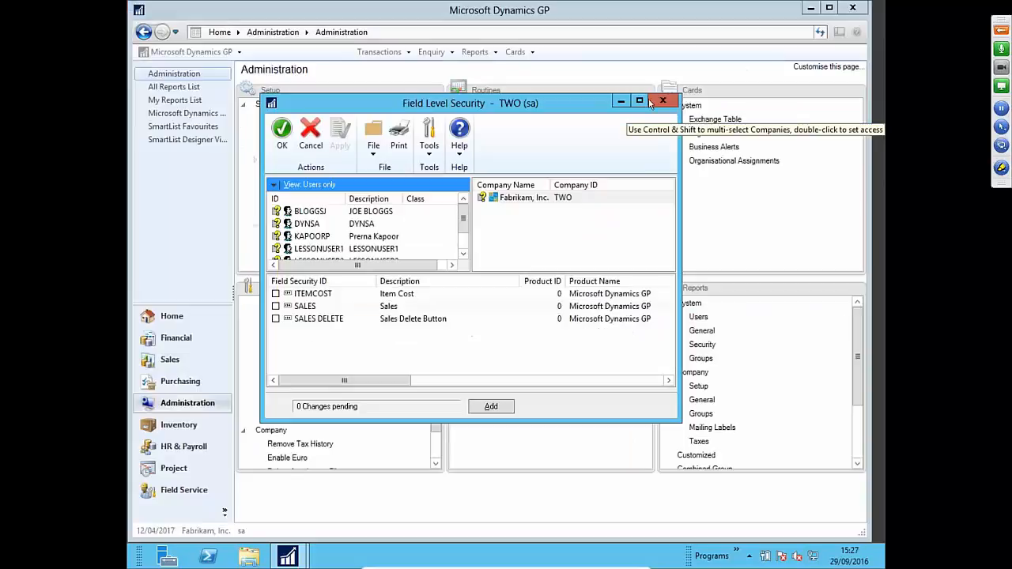
pyautogui.click(650, 99)
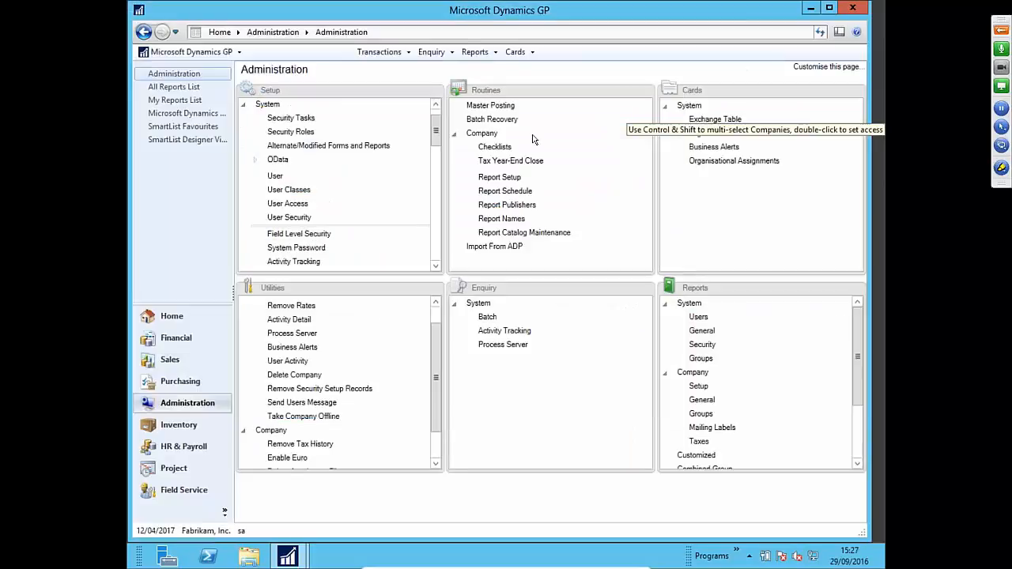
pyautogui.click(515, 52)
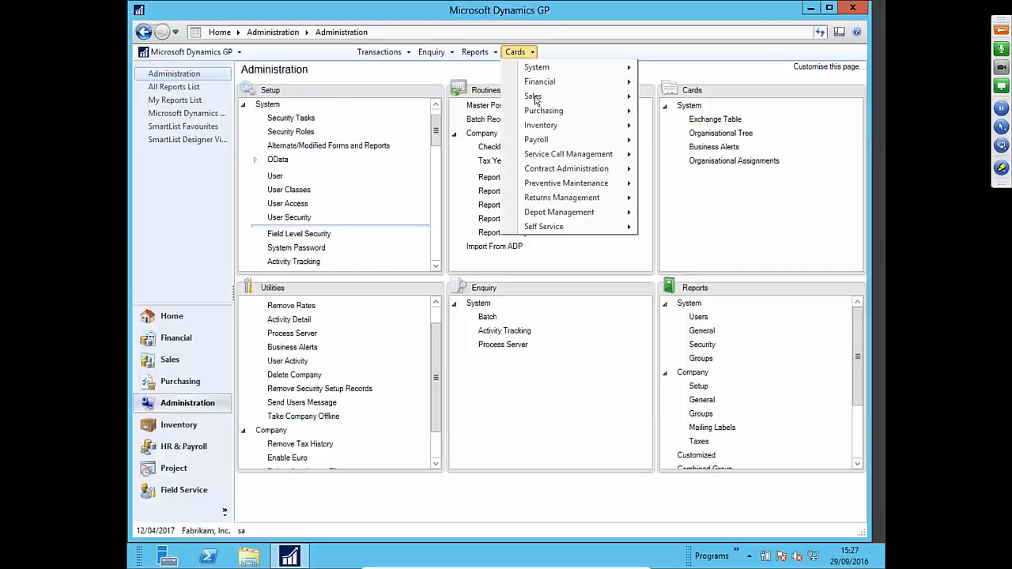
pyautogui.click(645, 106)
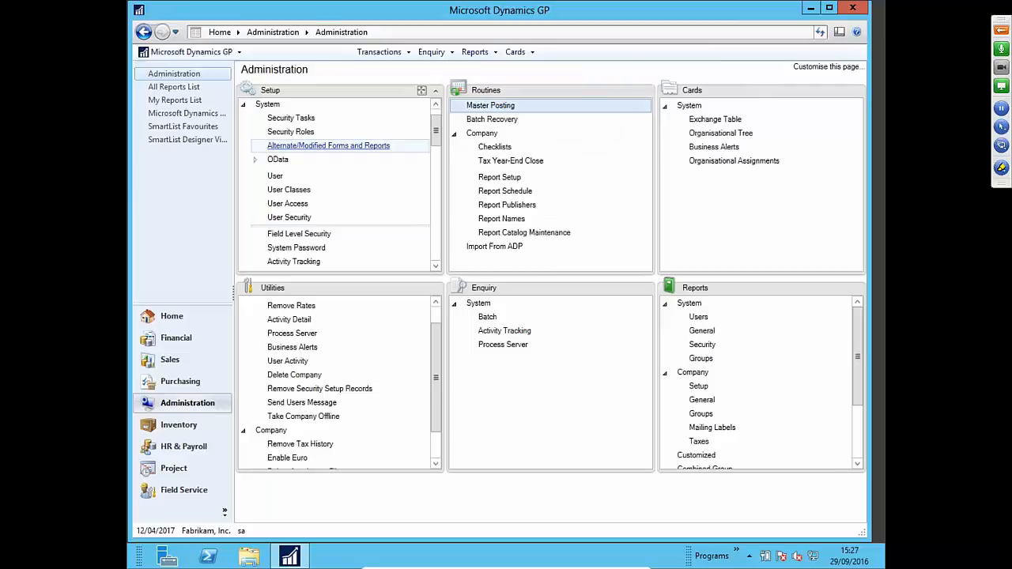
pyautogui.click(515, 51)
pyautogui.moveTo(553, 96)
pyautogui.click(673, 97)
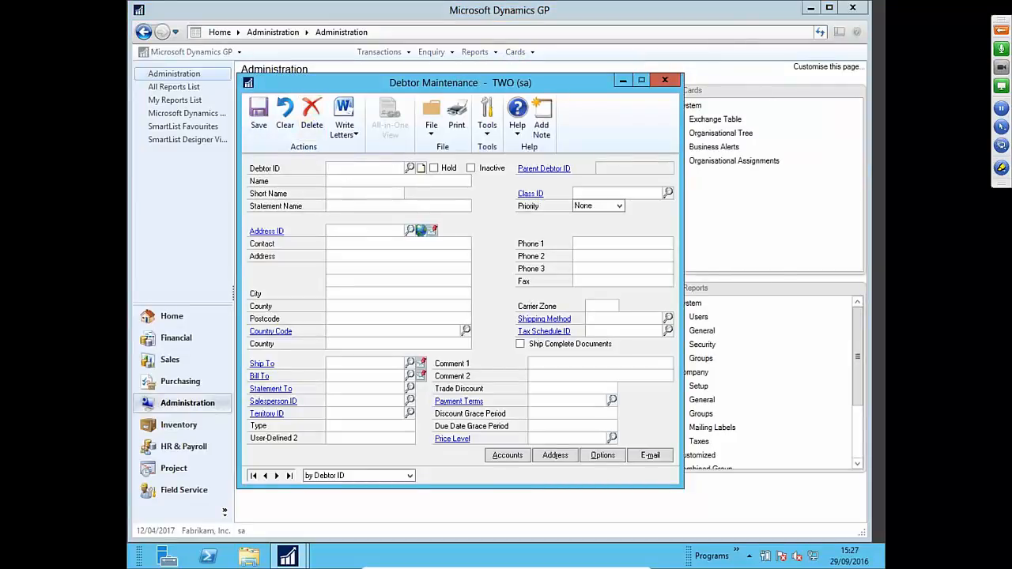
pyautogui.click(665, 82)
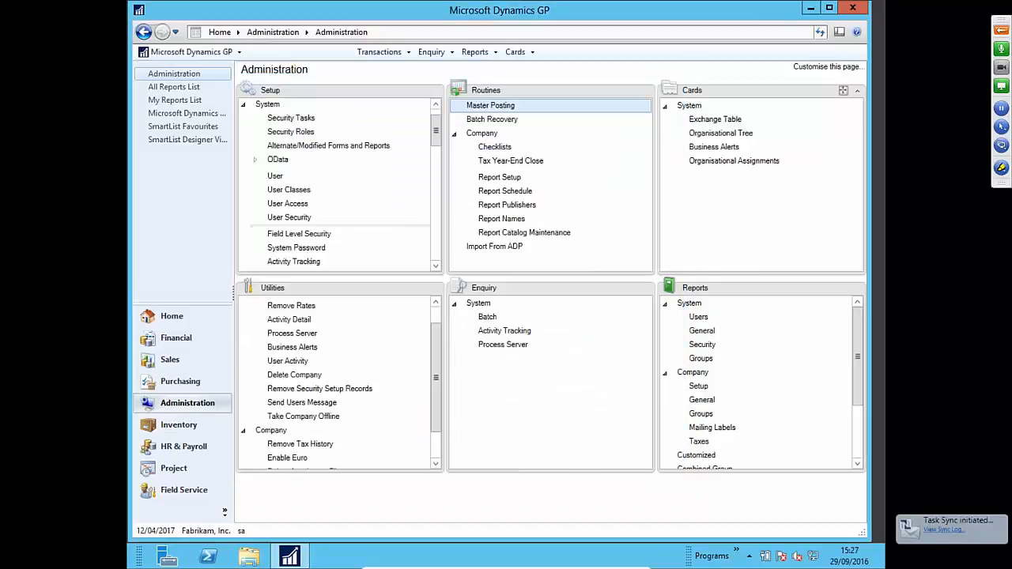
# - Switch users and log in as the test user with its initial password
pyautogui.click(242, 532)
pyautogui.write('BLO')
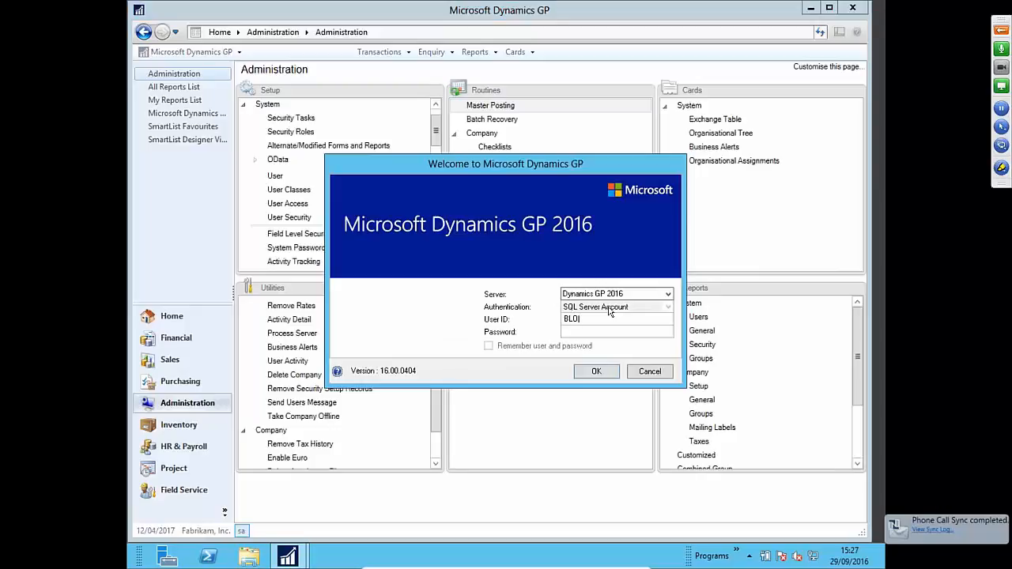
pyautogui.write('GGSJ')
pyautogui.press('Tab')
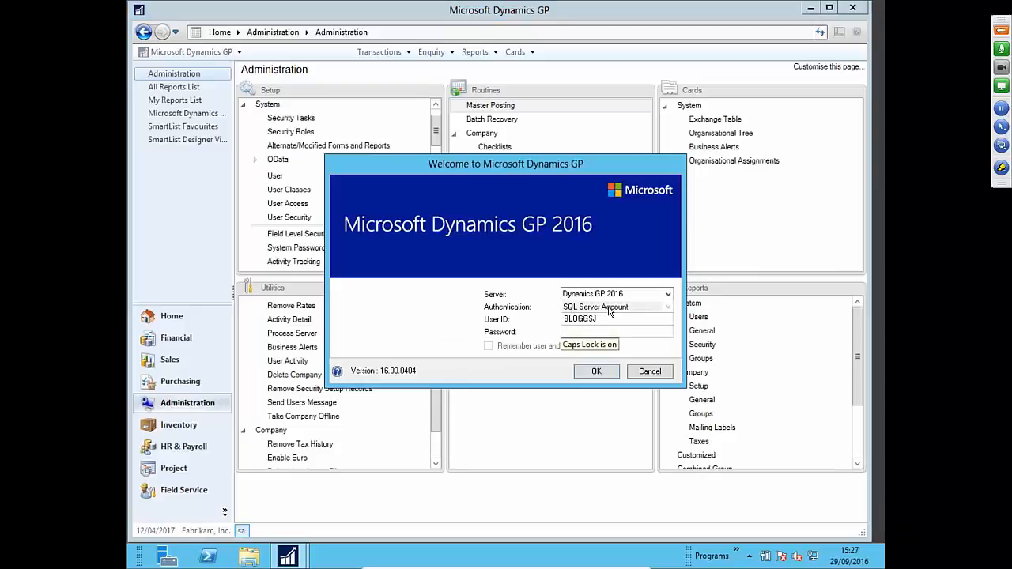
pyautogui.write('pass')
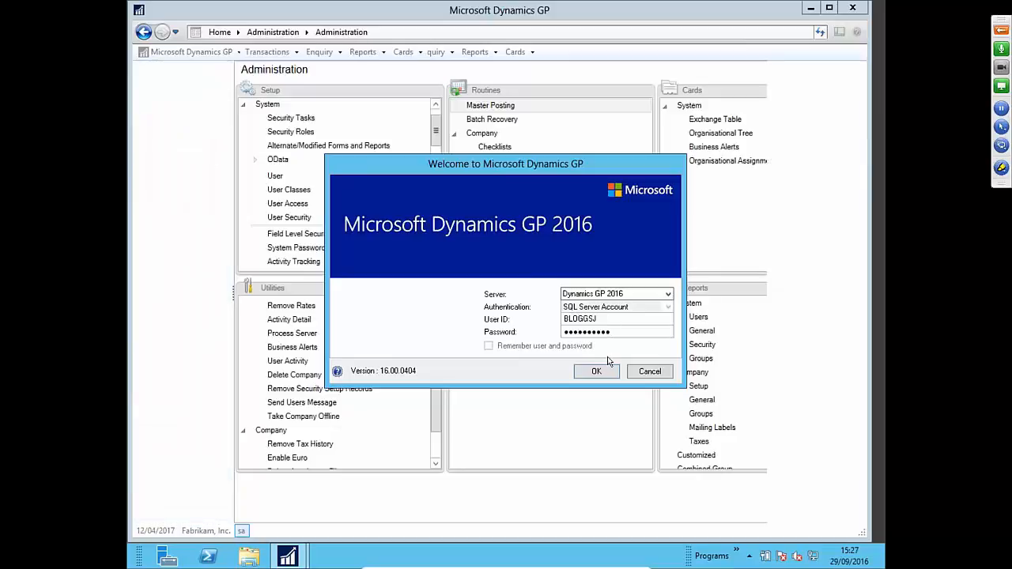
pyautogui.click(602, 369)
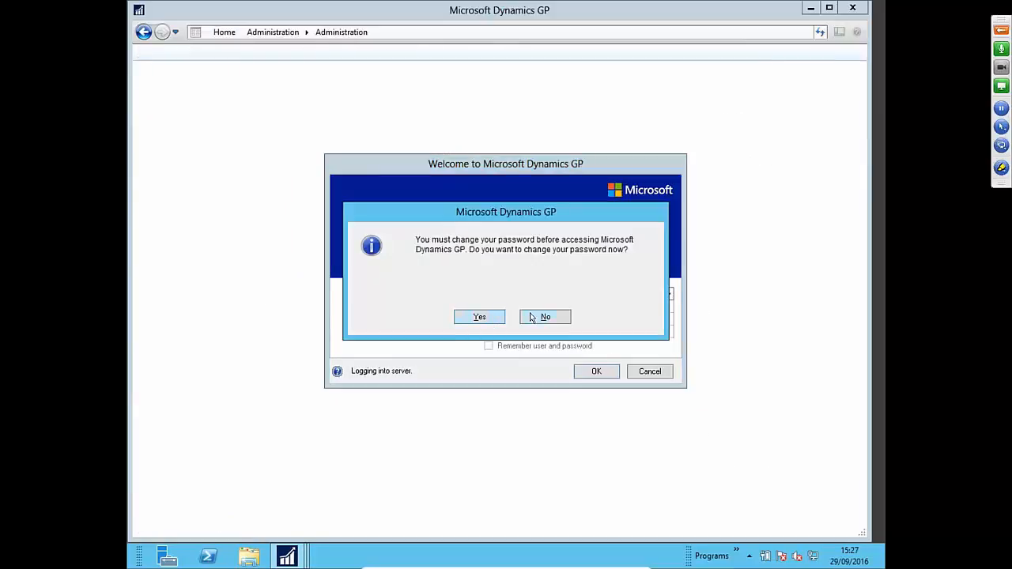
# - Decline the password change, dismiss the login failure, and resubmit the login details
pyautogui.click(531, 317)
pyautogui.write('****')
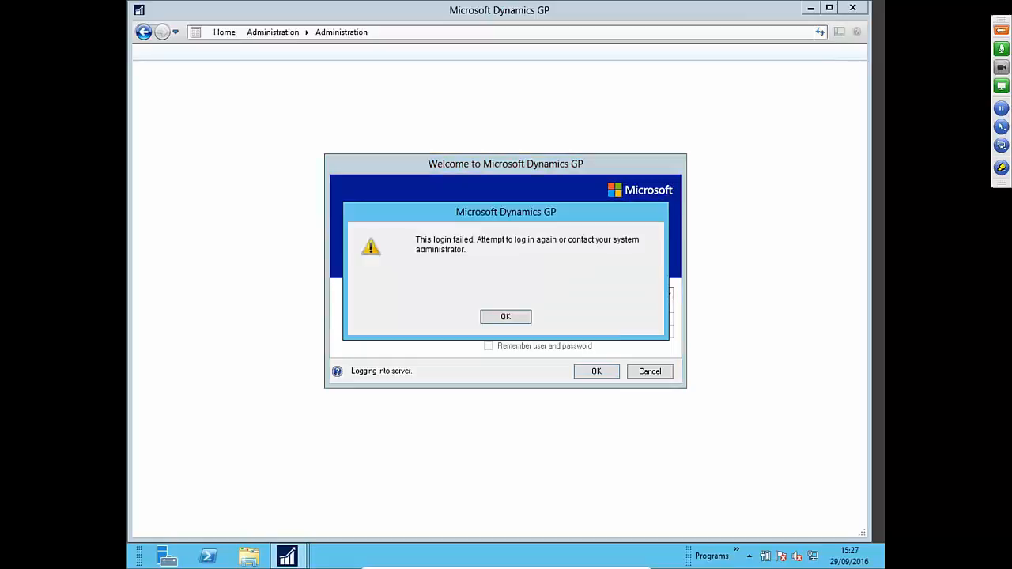
pyautogui.click(505, 316)
pyautogui.click(599, 319)
pyautogui.write('**********')
pyautogui.press('Return')
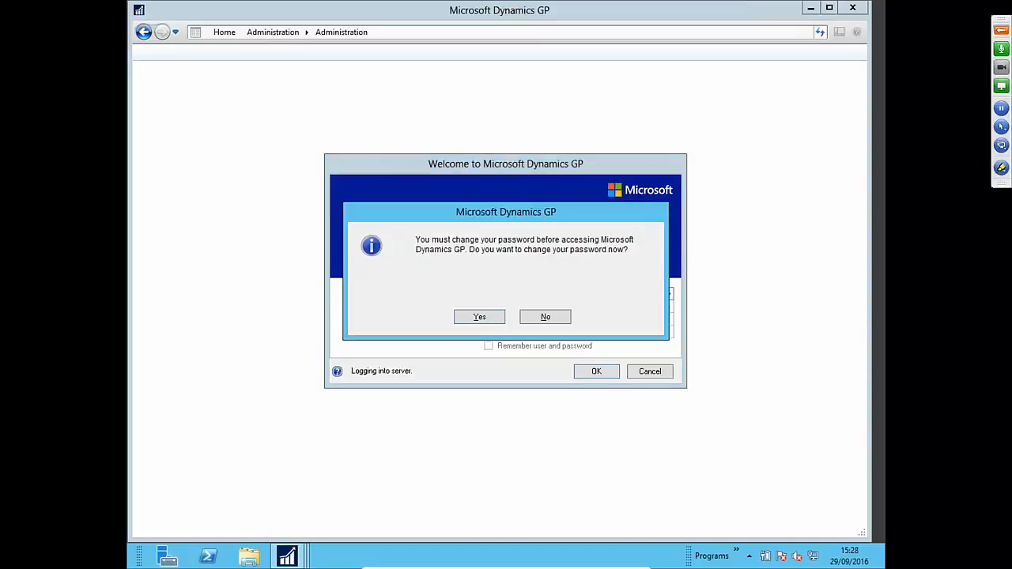
# - Change the test user's password, fix the mismatch error, and complete the login
pyautogui.click(464, 318)
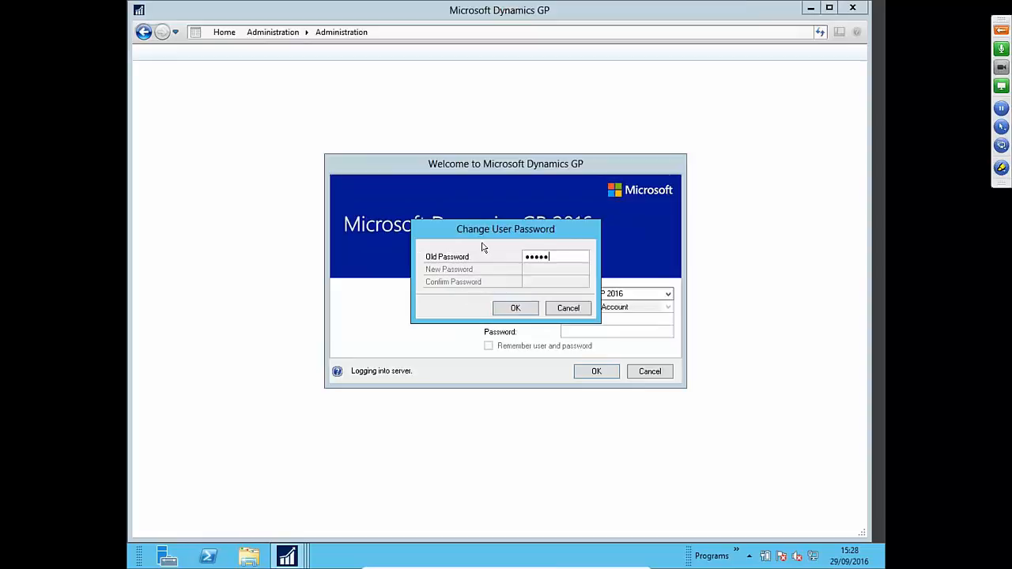
pyautogui.write('**********')
pyautogui.press('Tab')
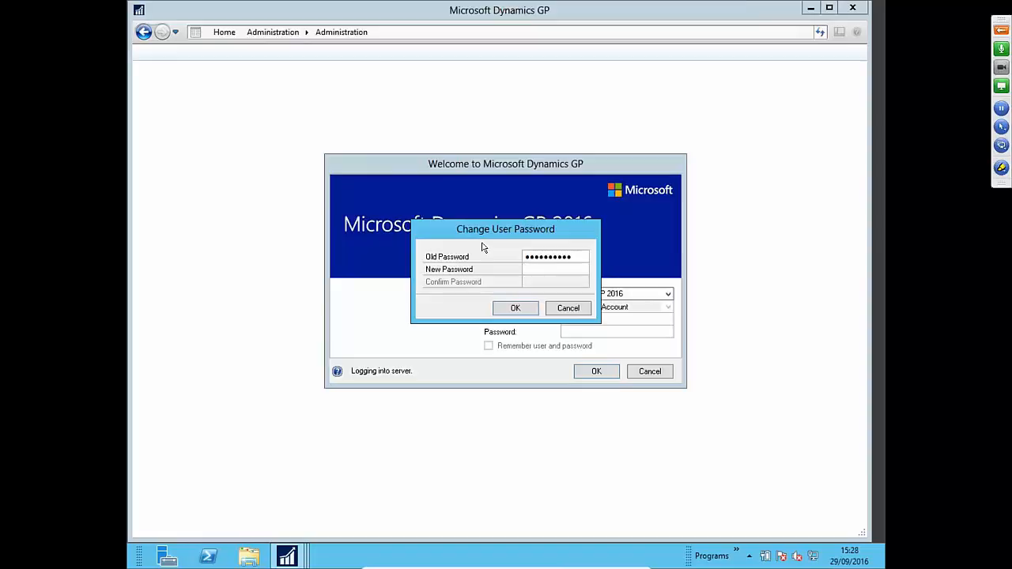
pyautogui.press('Tab')
pyautogui.write('***')
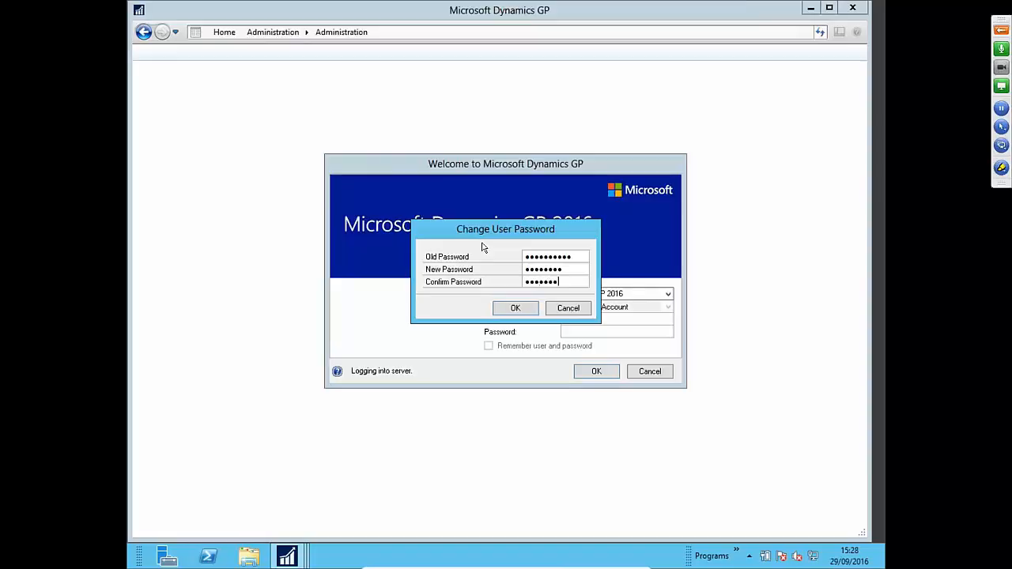
pyautogui.click(535, 315)
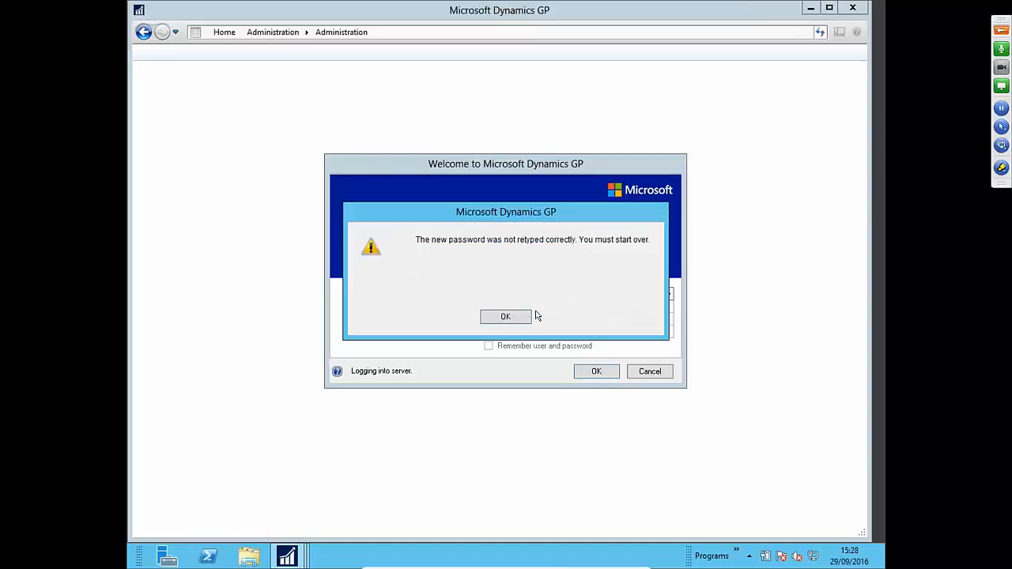
pyautogui.click(519, 316)
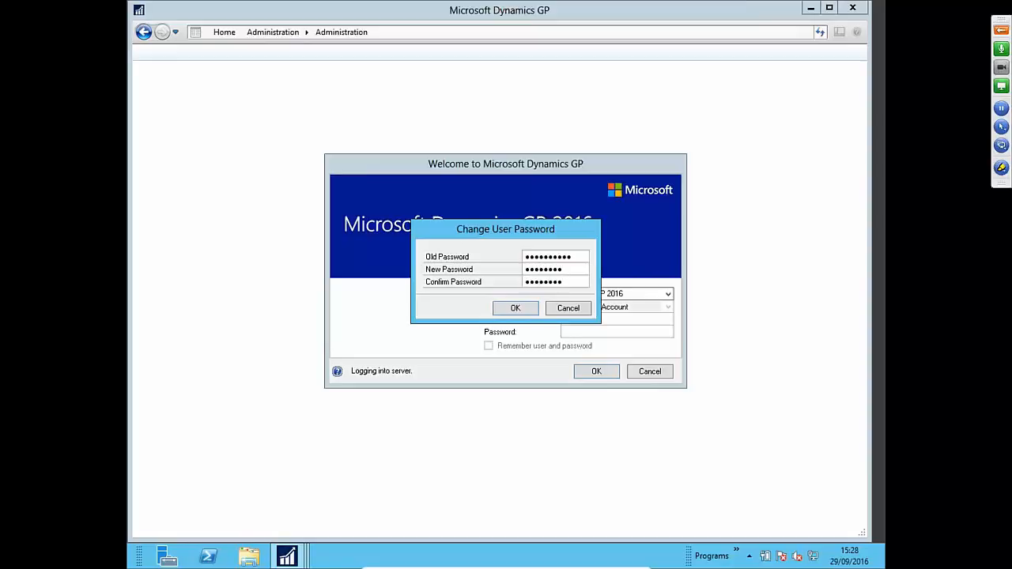
pyautogui.press('Return')
pyautogui.write('••••••')
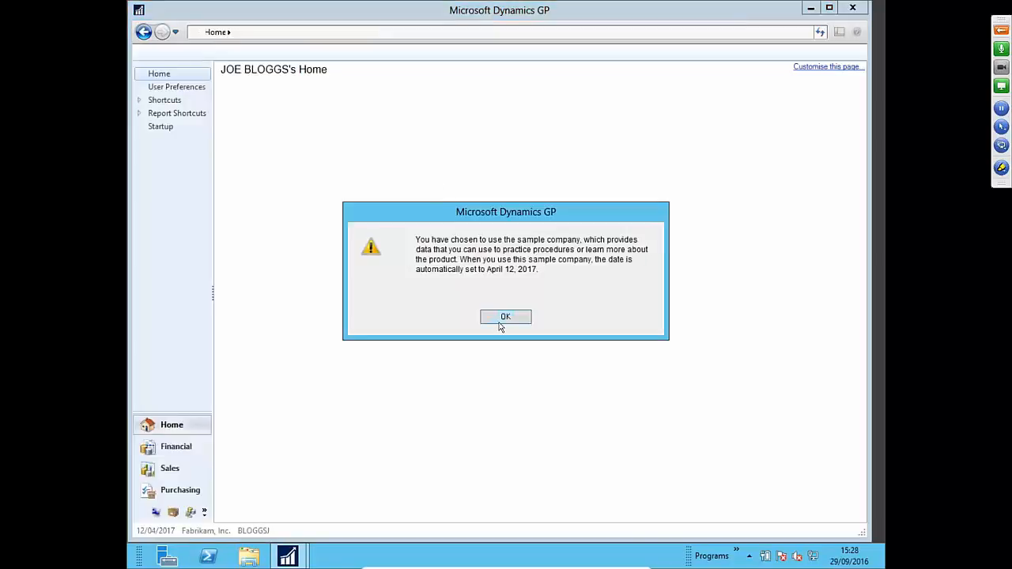
# - Accept the startup prompts and check Debtor Maintenance has no Delete button for the test user
pyautogui.click(504, 319)
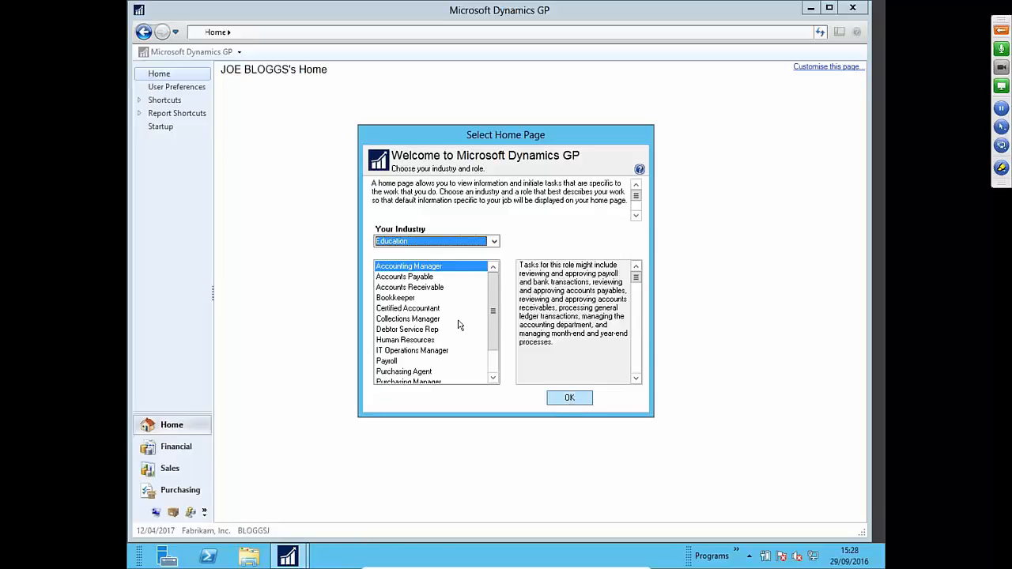
pyautogui.click(575, 400)
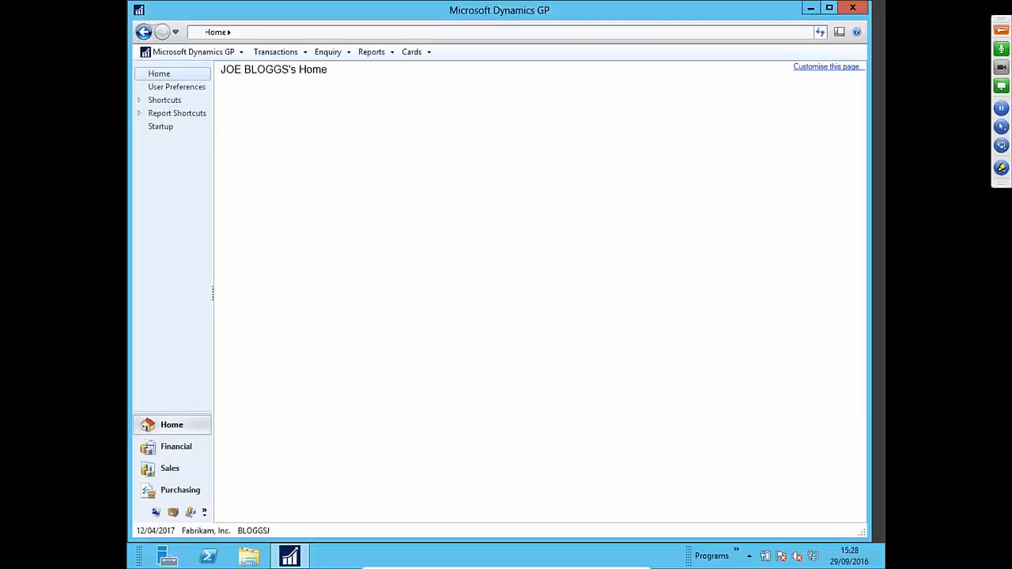
pyautogui.click(414, 52)
pyautogui.moveTo(435, 73)
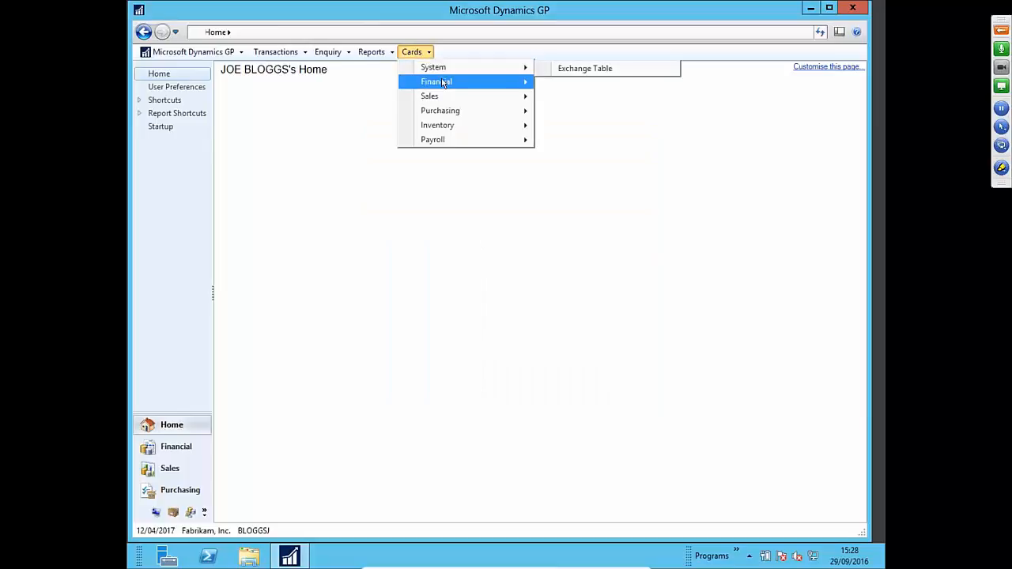
pyautogui.moveTo(443, 93)
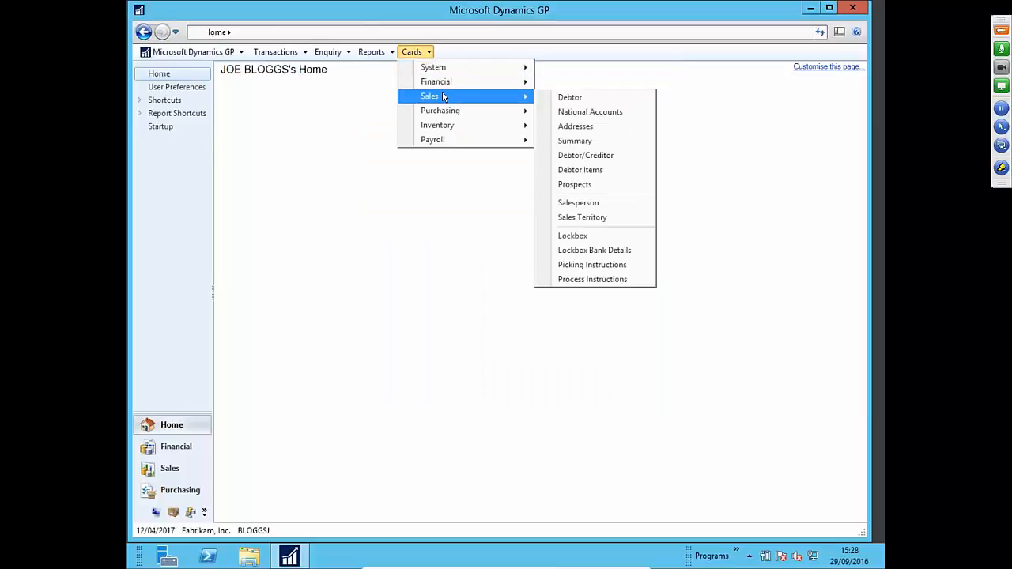
pyautogui.click(553, 97)
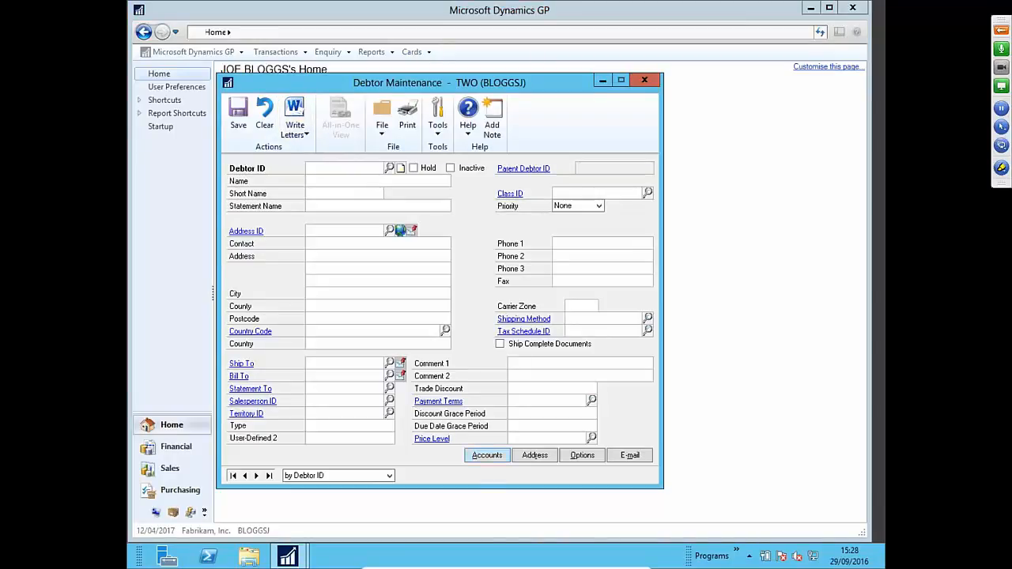
pyautogui.click(645, 83)
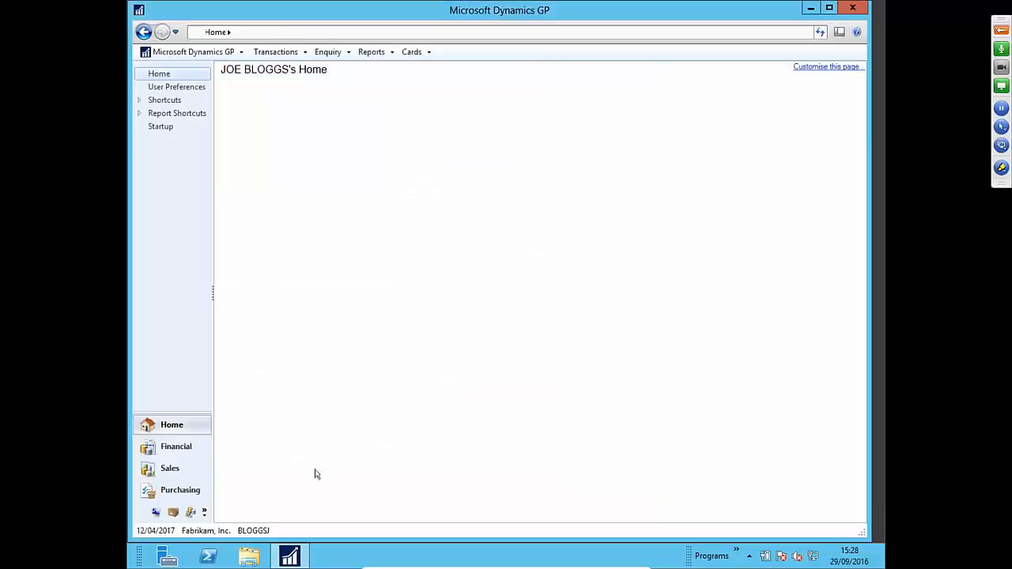
# - Log back in as sa, dismiss the date notice, and go to Administration
pyautogui.click(254, 531)
pyautogui.write('sa*******')
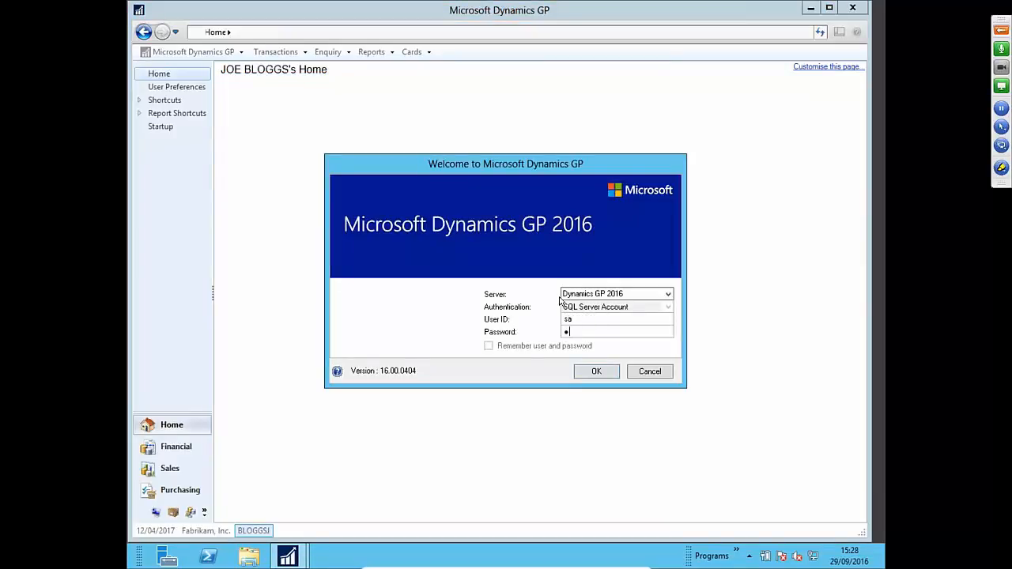
pyautogui.write('***')
pyautogui.press('Return')
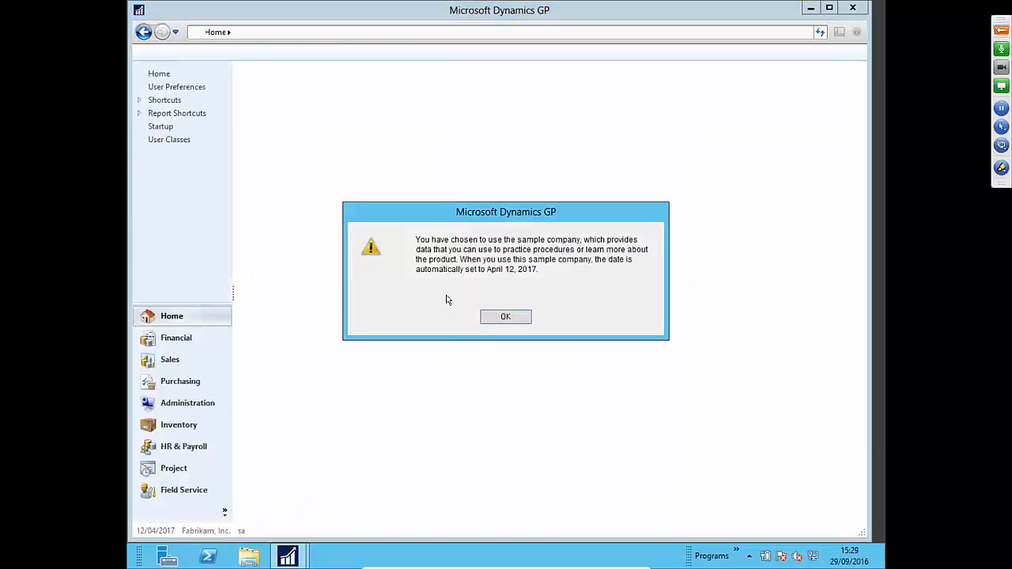
pyautogui.click(492, 314)
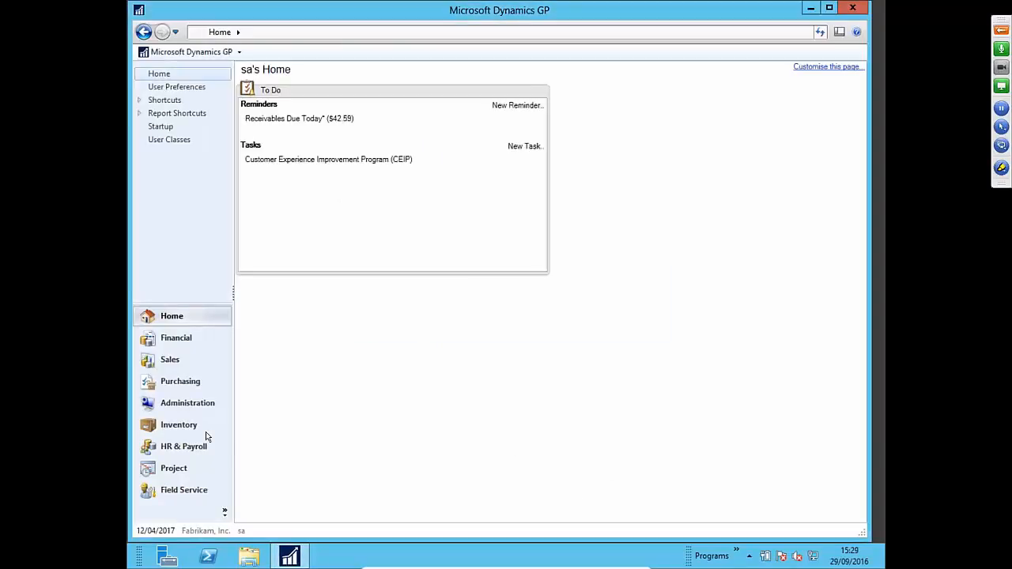
pyautogui.click(202, 402)
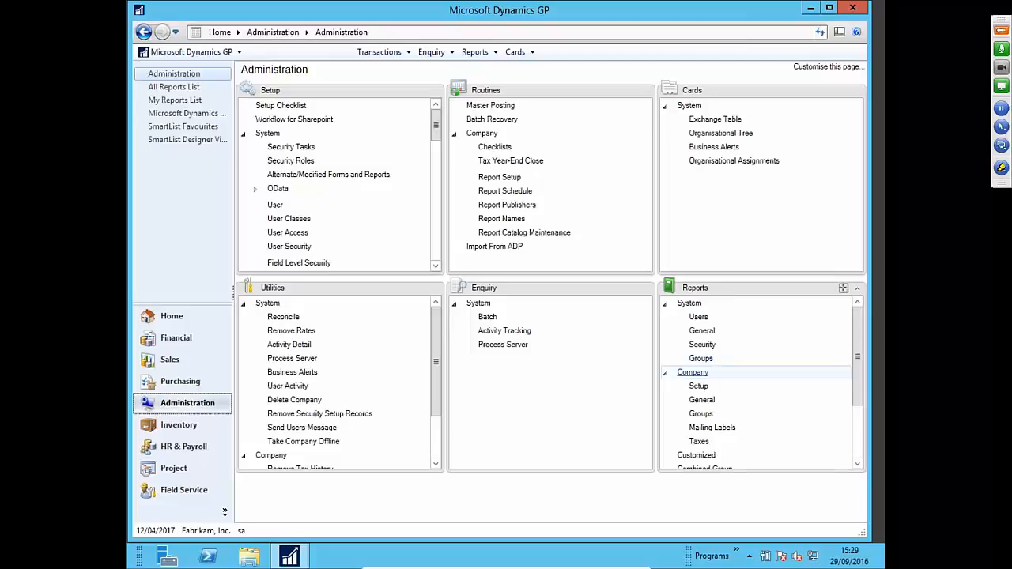
# - Open System User reports with the system password and start a new User Notes option
pyautogui.click(699, 316)
pyautogui.write('•••••••••••')
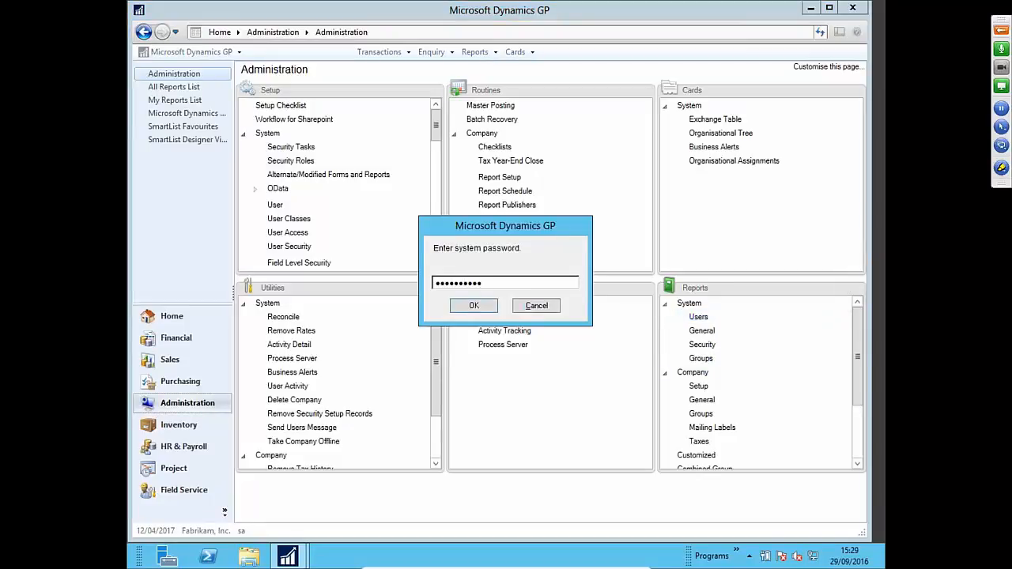
pyautogui.press('Return')
pyautogui.click(354, 242)
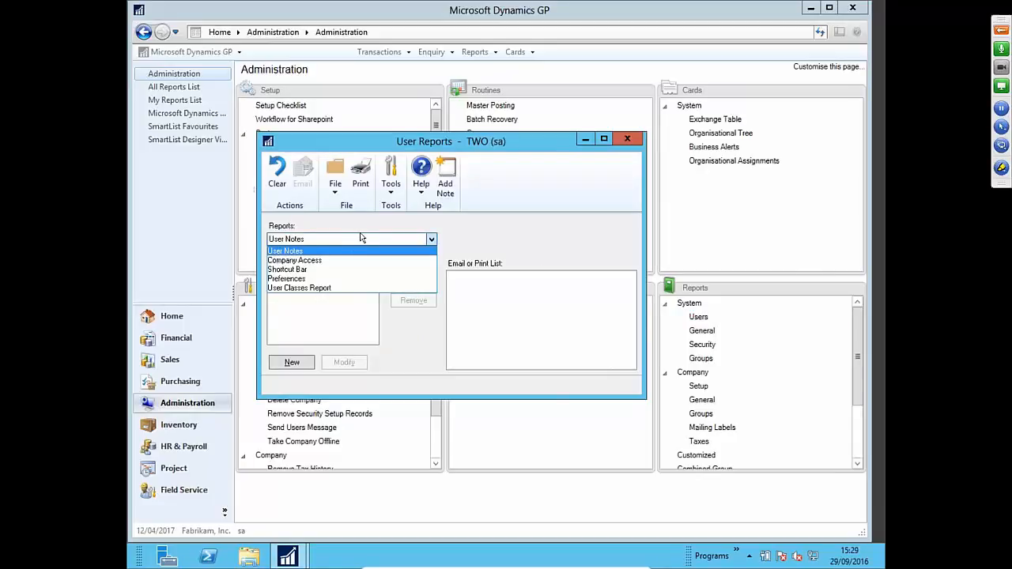
pyautogui.click(356, 249)
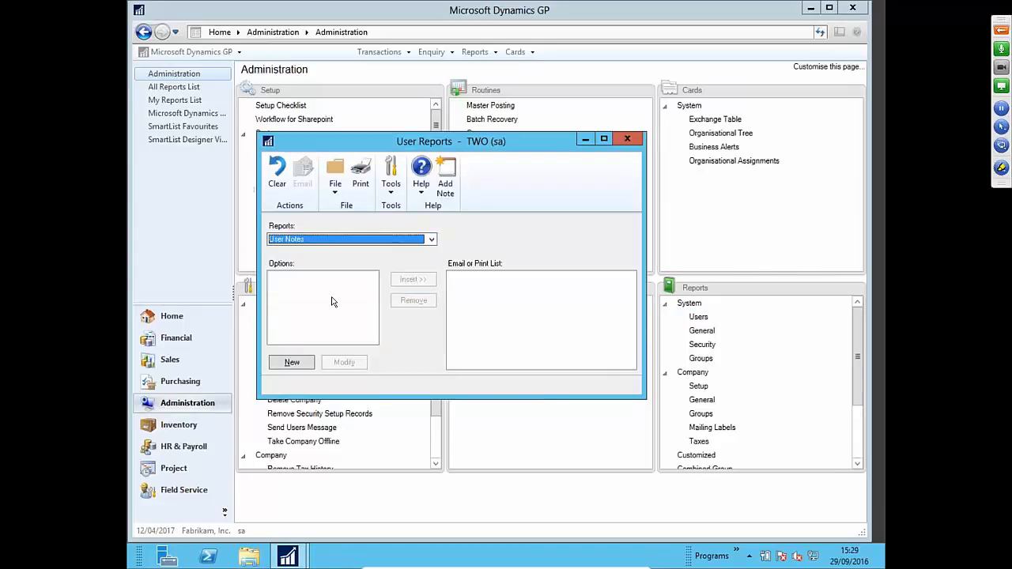
pyautogui.click(290, 361)
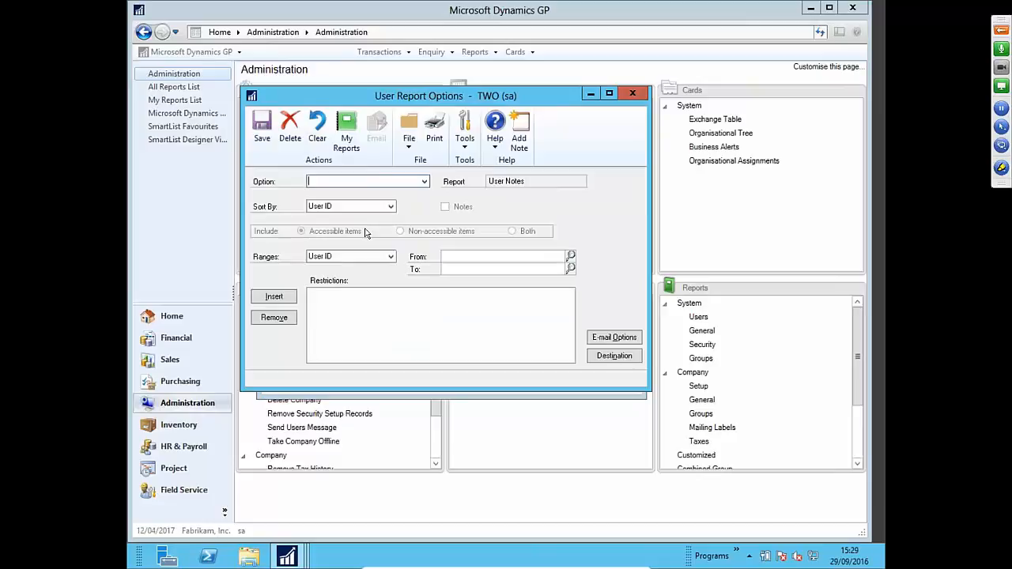
# - Save User Notes option '1' restricted to the test user's ID with Screen destination
pyautogui.click(425, 182)
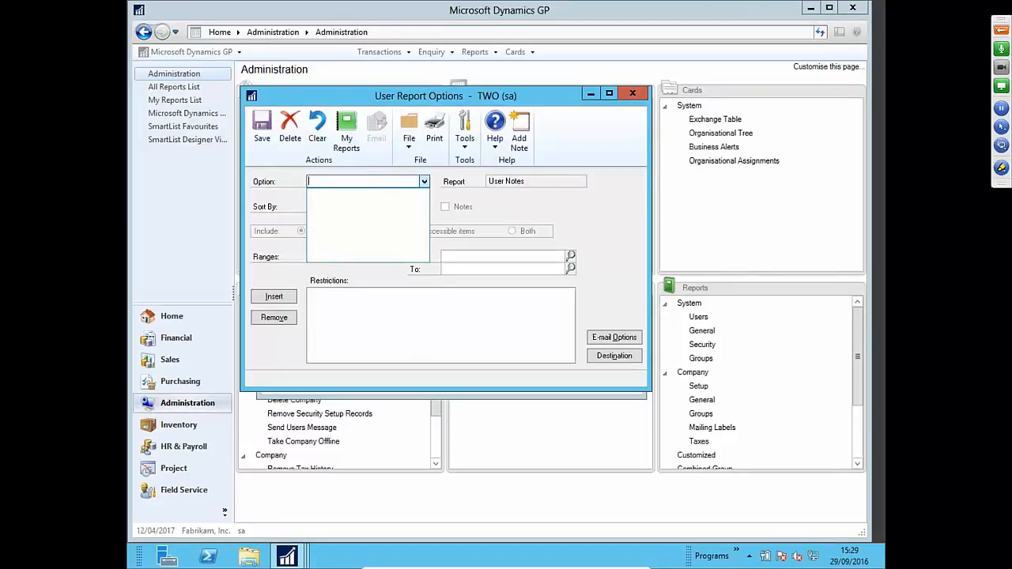
pyautogui.click(380, 180)
pyautogui.write('1')
pyautogui.click(477, 260)
pyautogui.click(571, 257)
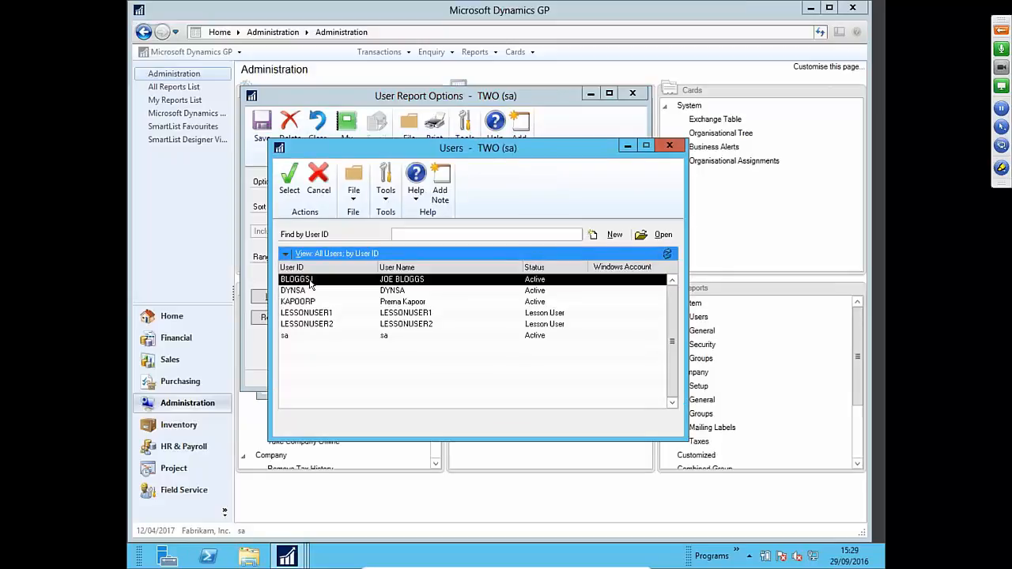
pyautogui.doubleClick(308, 281)
pyautogui.click(276, 296)
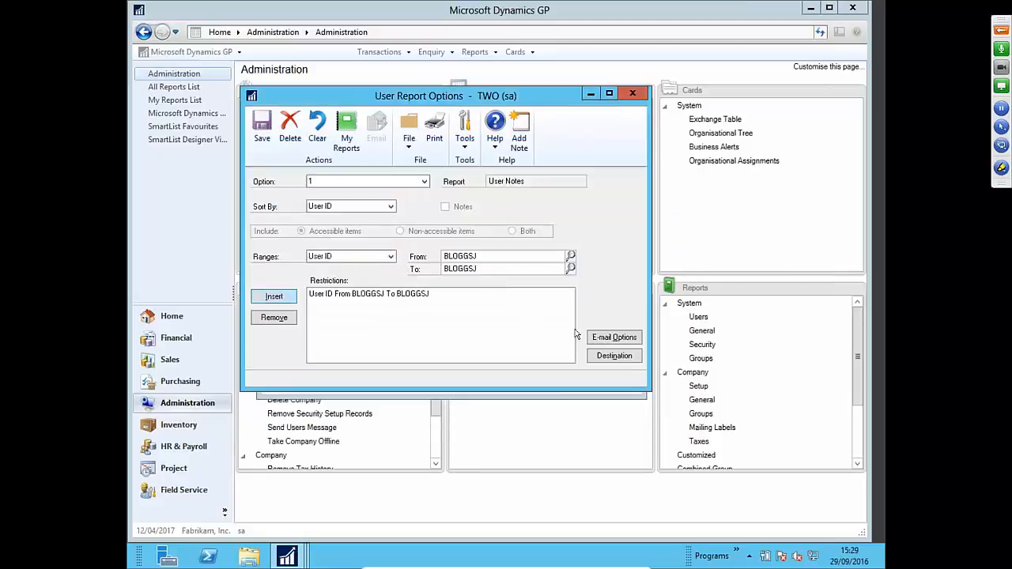
pyautogui.click(615, 356)
pyautogui.click(400, 288)
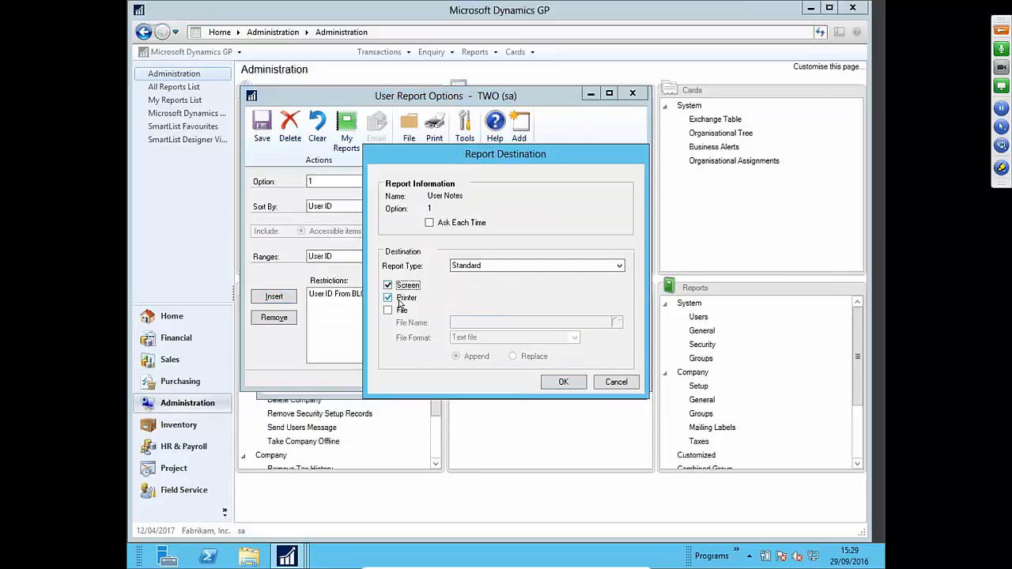
pyautogui.click(562, 383)
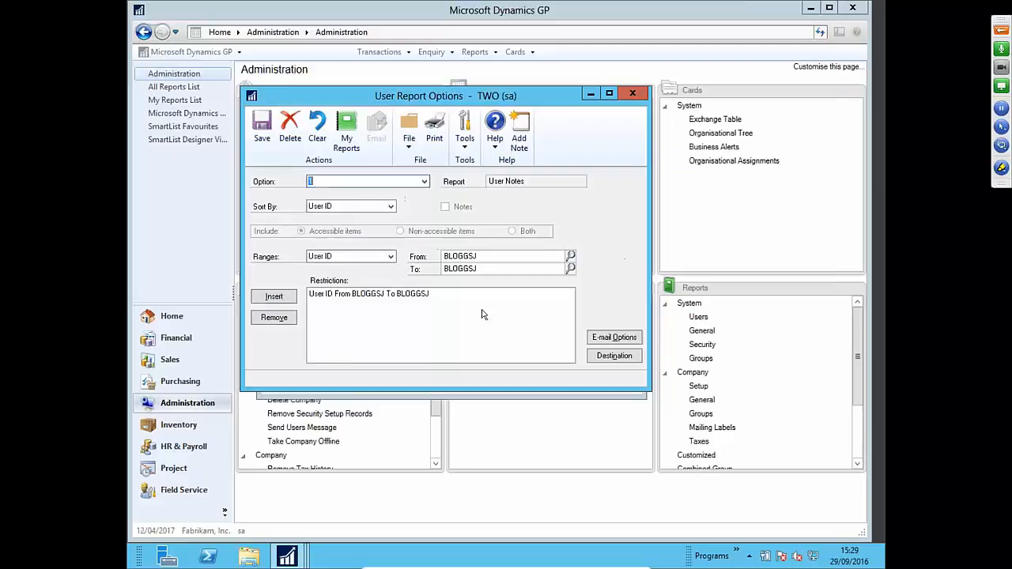
pyautogui.click(264, 131)
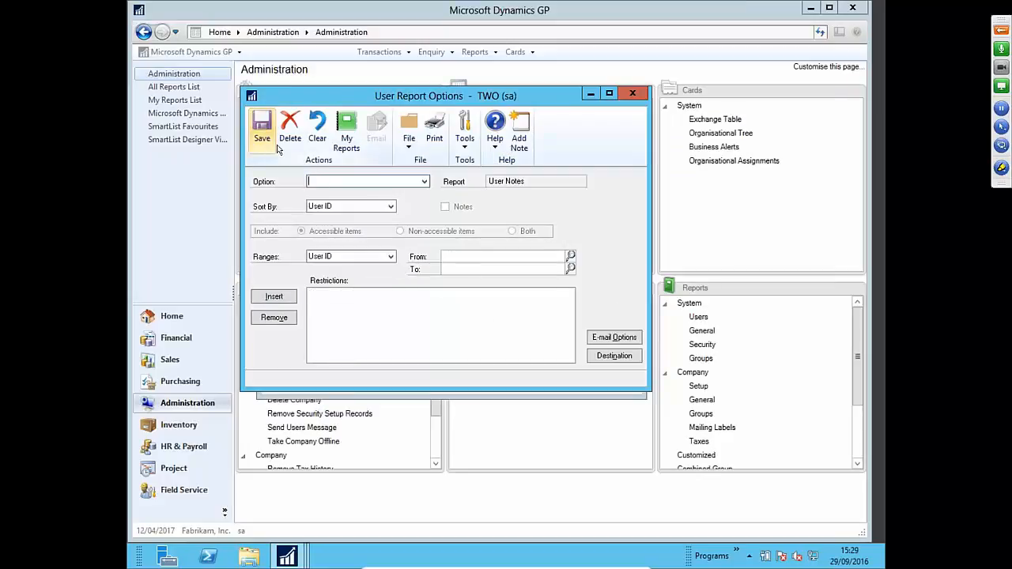
pyautogui.click(633, 93)
# - Add option 1 to the print list and preview the User Notes report on screen
pyautogui.click(289, 281)
pyautogui.click(413, 279)
pyautogui.click(366, 185)
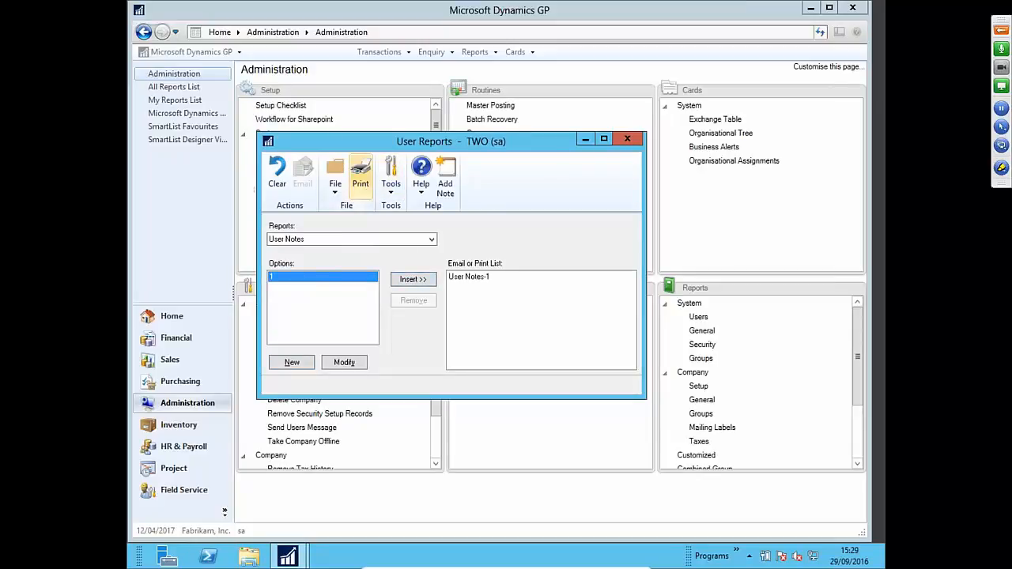
pyautogui.moveTo(666, 393); pyautogui.dragTo(828, 414)
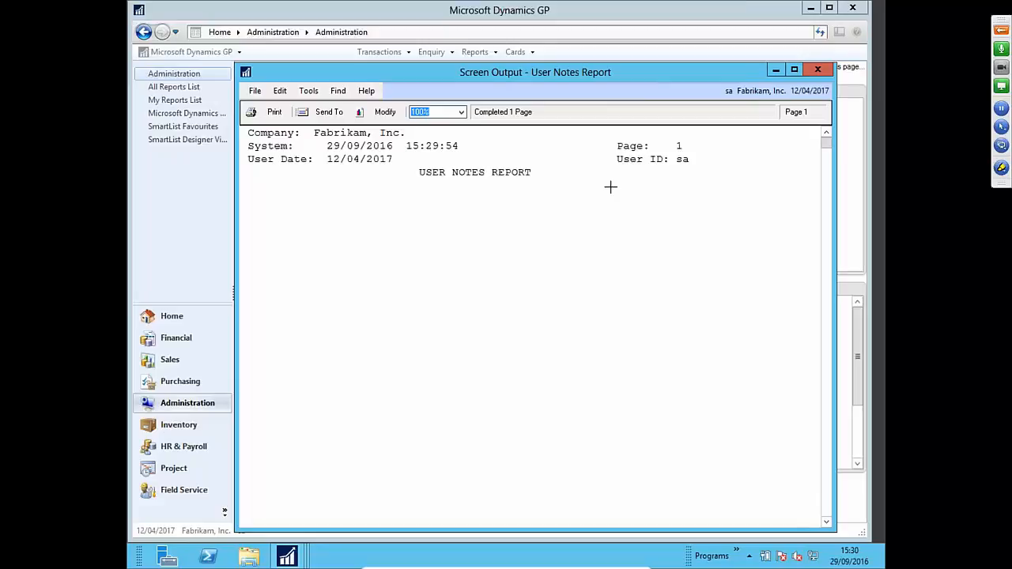
pyautogui.click(818, 70)
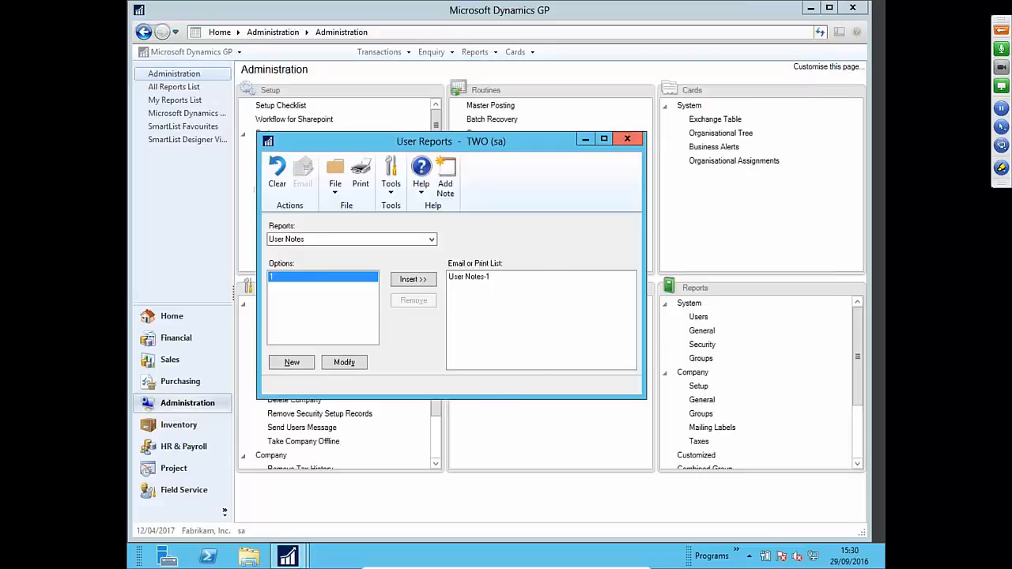
# - Close the User Reports window and resize the main Dynamics GP window
pyautogui.click(627, 138)
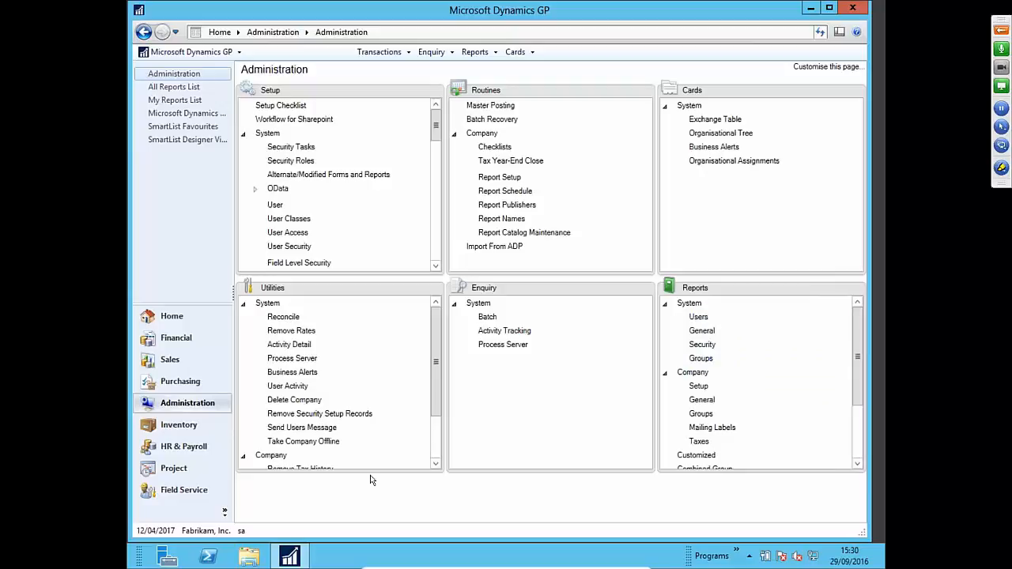
pyautogui.moveTo(469, 5); pyautogui.dragTo(469, 7)
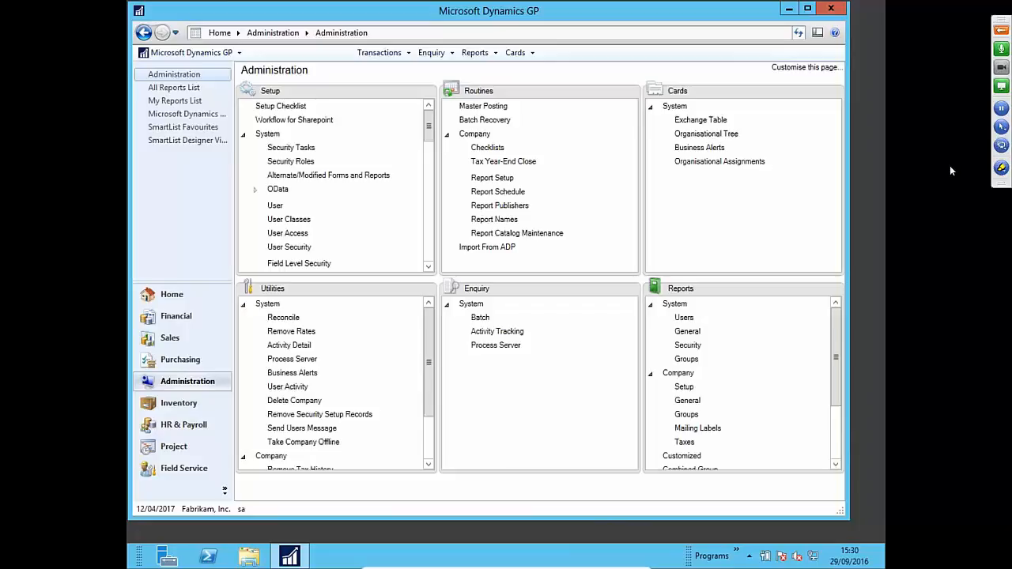
pyautogui.click(1001, 32)
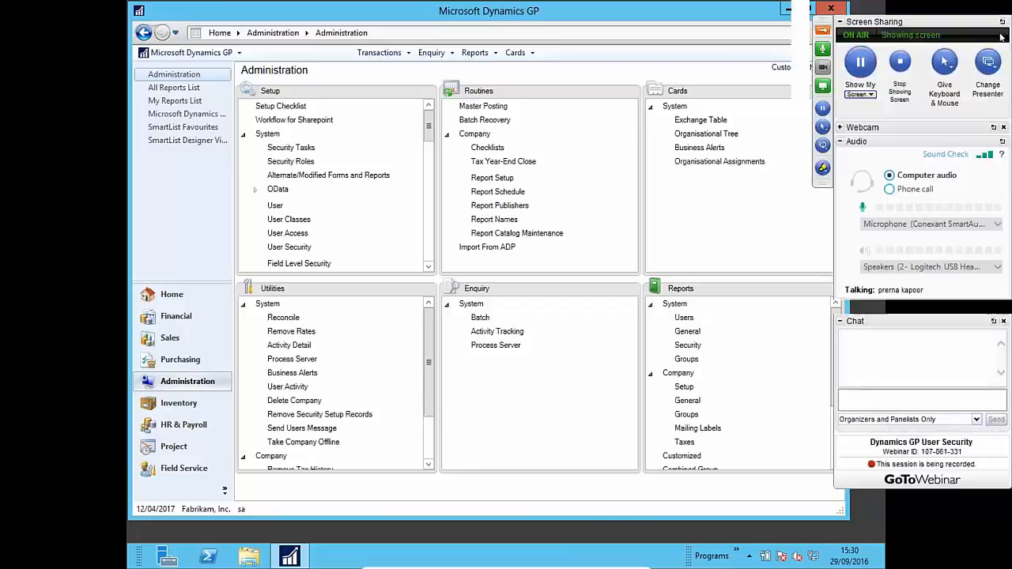